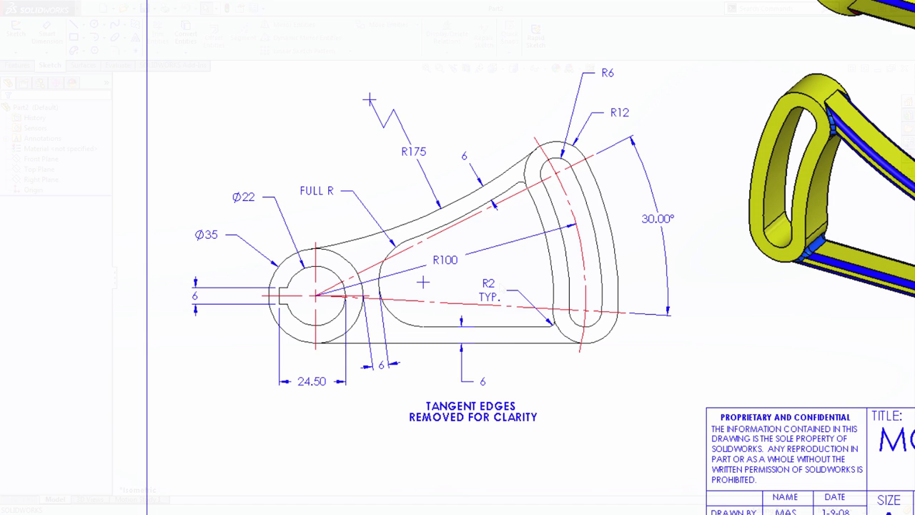
Start a Front Plane sketch and draw a Ø35 circle centred on the origin
{"action": "left_click", "coordinate": [56, 162]}
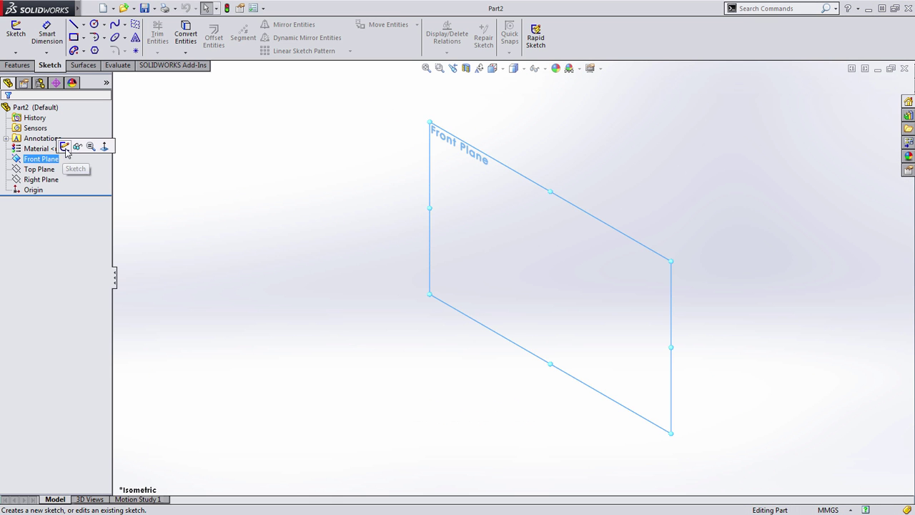
{"action": "left_click", "coordinate": [66, 147]}
{"action": "key", "text": "s"}
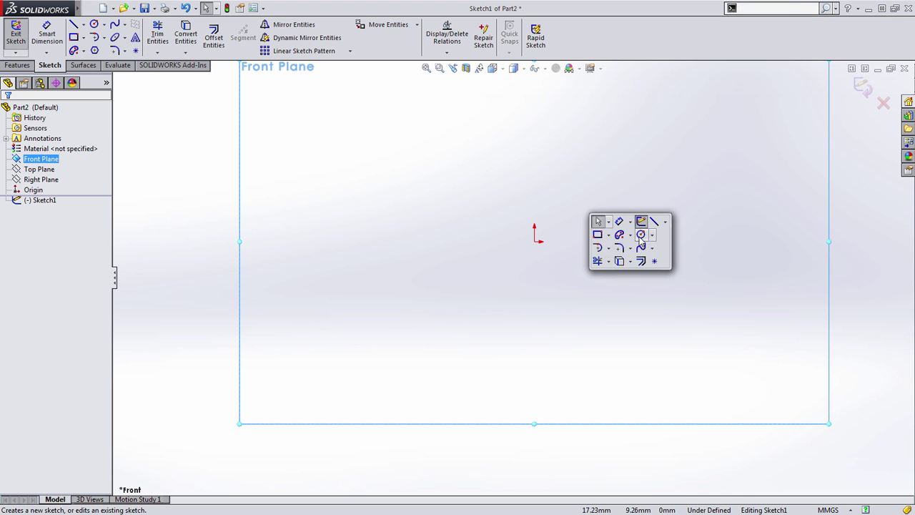
{"action": "left_click", "coordinate": [640, 234]}
{"action": "left_click", "coordinate": [534, 241]}
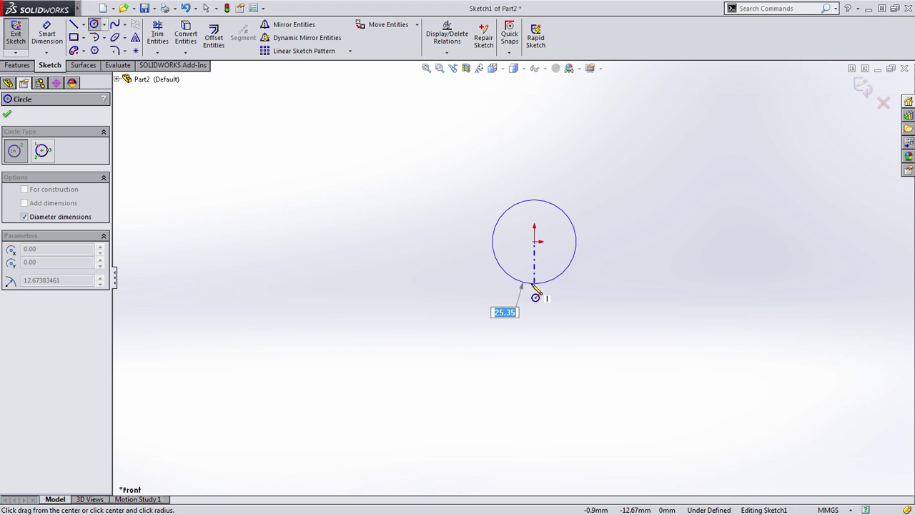
{"action": "type", "text": "35"}
{"action": "key", "text": "Return"}
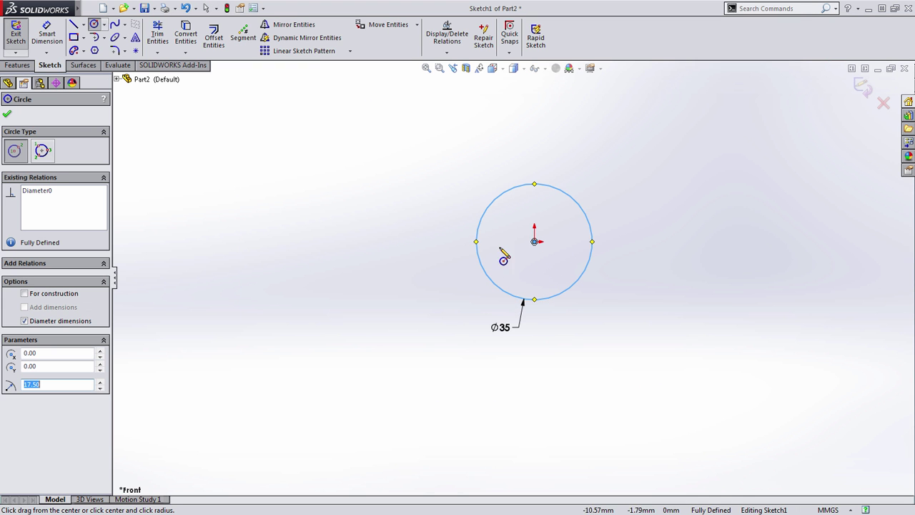
Add a concentric Ø22 circle at the origin and place its dimension up-left
{"action": "left_click", "coordinate": [533, 241]}
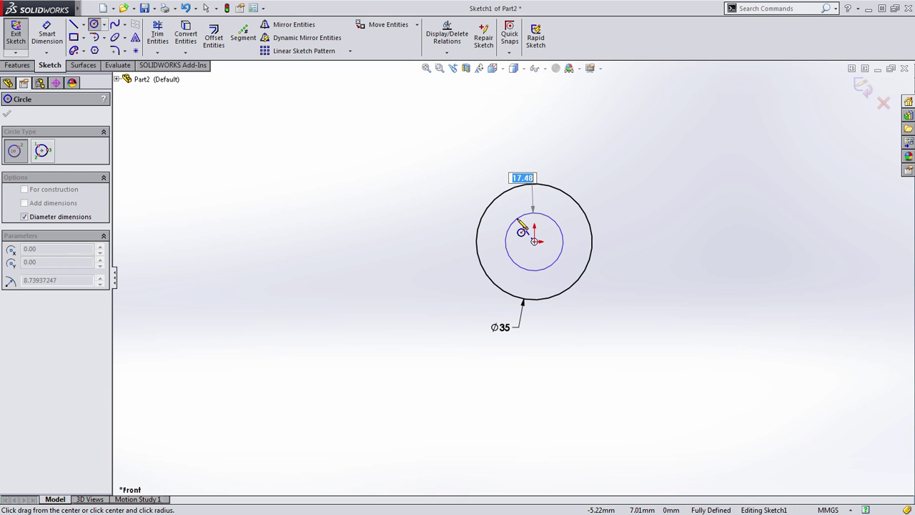
{"action": "type", "text": "22"}
{"action": "key", "text": "Return"}
{"action": "key", "text": "Escape"}
{"action": "scroll", "coordinate": [643, 182], "scroll_direction": "down", "scroll_amount": 2}
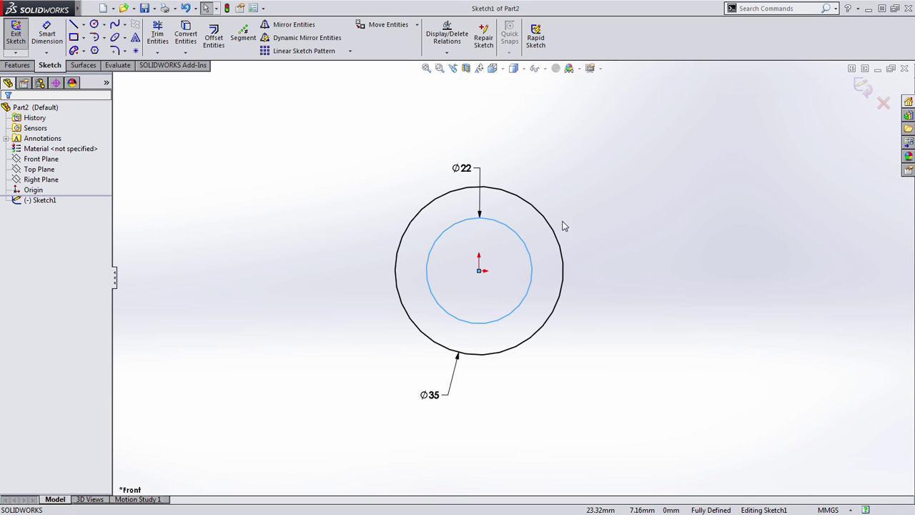
{"action": "left_click", "coordinate": [401, 147]}
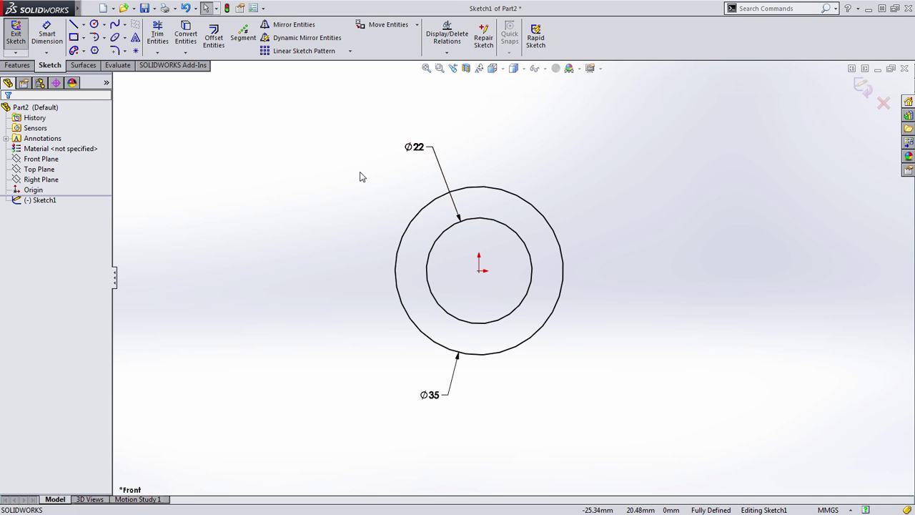
Draw a corner rectangle 6 high to the right of the circles' centre
{"action": "key", "text": "s"}
{"action": "left_click", "coordinate": [373, 193]}
{"action": "left_click", "coordinate": [467, 259]}
{"action": "type", "text": "6"}
{"action": "key", "text": "Tab"}
{"action": "key", "text": "Return"}
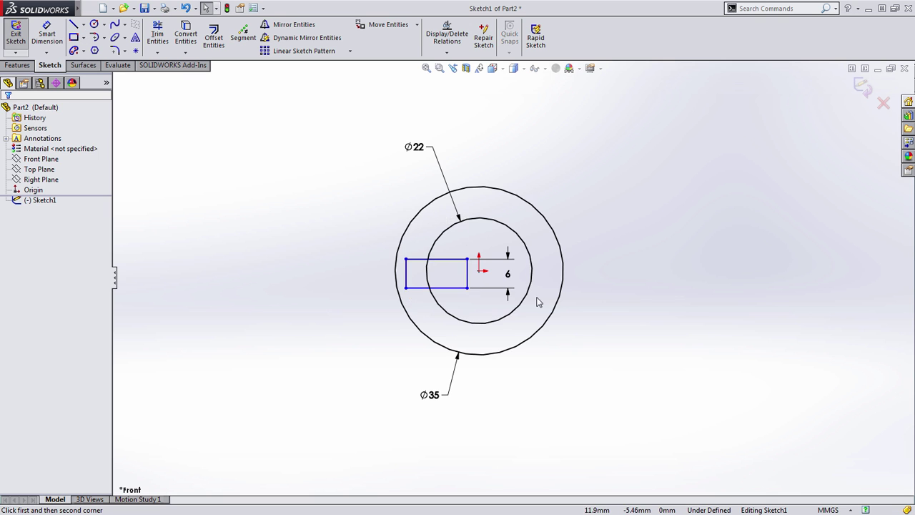
Centre the rectangle's right edge on the origin with a Midpoint relation
{"action": "scroll", "coordinate": [539, 302], "scroll_direction": "down", "scroll_amount": 3}
{"action": "left_click", "coordinate": [412, 256]}
{"action": "left_click", "coordinate": [431, 247], "text": "ctrl"}
{"action": "left_click", "coordinate": [465, 204]}
{"action": "key", "text": "Escape"}
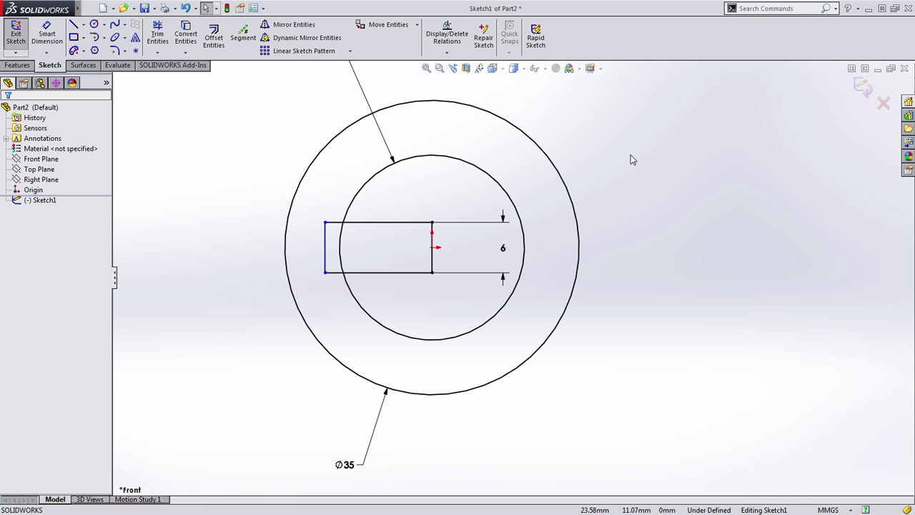
Dimension the rectangle's left edge 24.50 from the inner circle, placed below
{"action": "key", "text": "s"}
{"action": "left_click", "coordinate": [652, 139]}
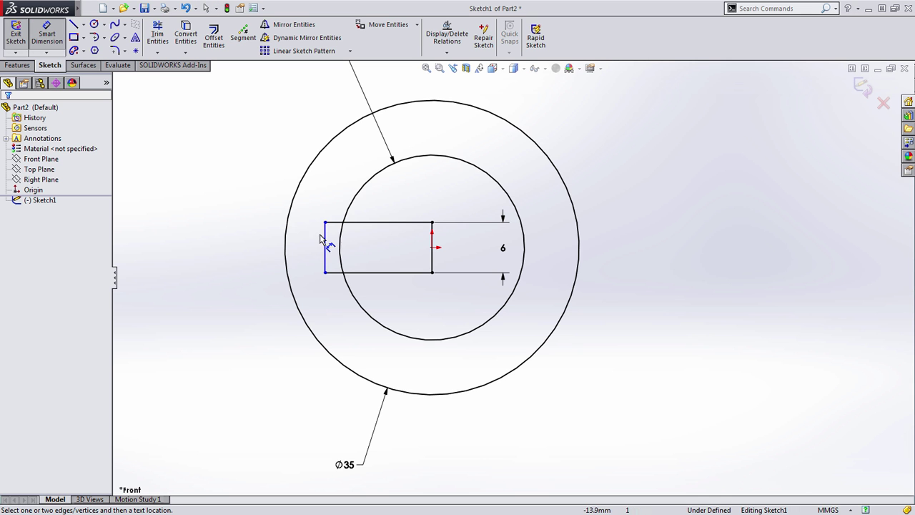
{"action": "left_click", "coordinate": [325, 243]}
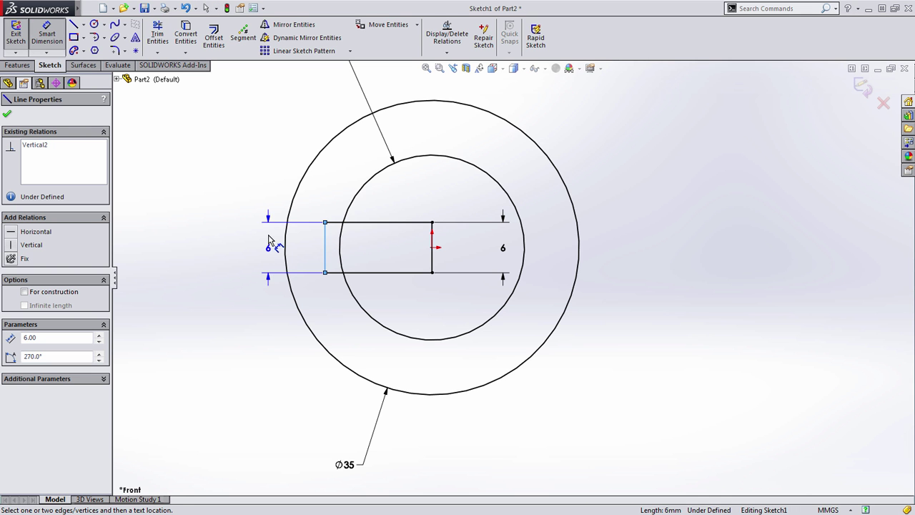
{"action": "left_click", "coordinate": [526, 247]}
{"action": "left_click", "coordinate": [433, 427]}
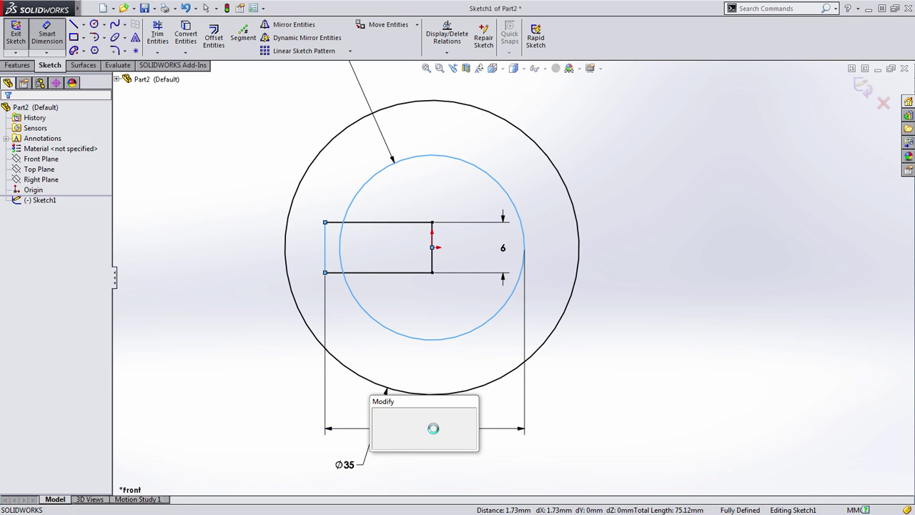
{"action": "type", "text": "24.5"}
{"action": "key", "text": "Return"}
{"action": "key", "text": "Escape"}
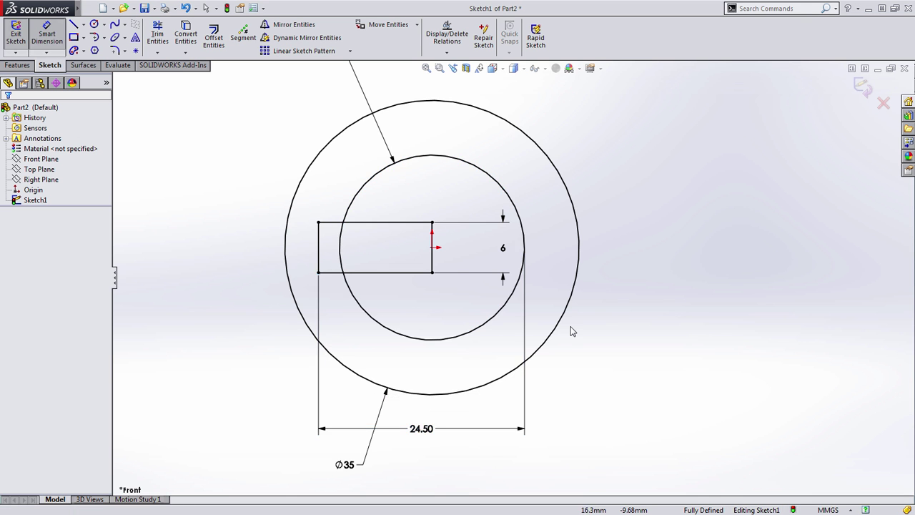
{"action": "key", "text": "f"}
{"action": "scroll", "coordinate": [425, 349], "scroll_direction": "down", "scroll_amount": 5}
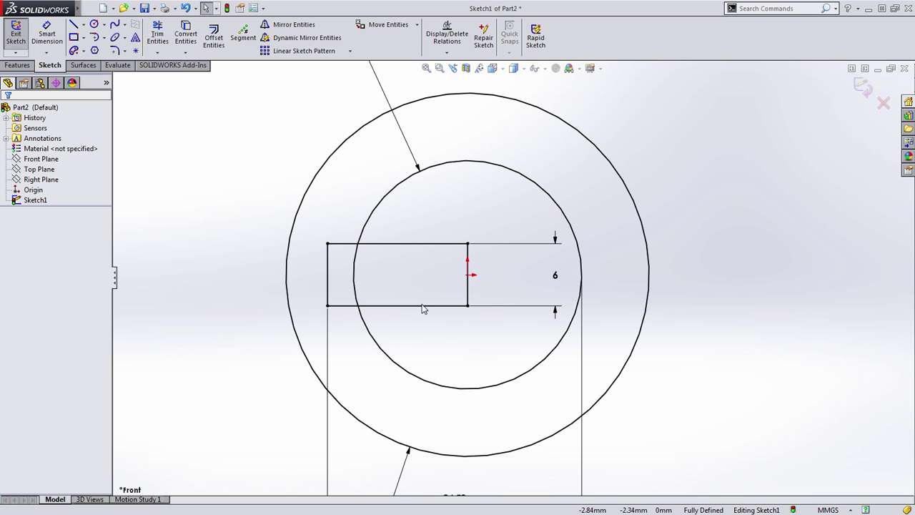
Power-trim the rectangle's right part and the inner arc to form the slot
{"action": "key", "text": "s"}
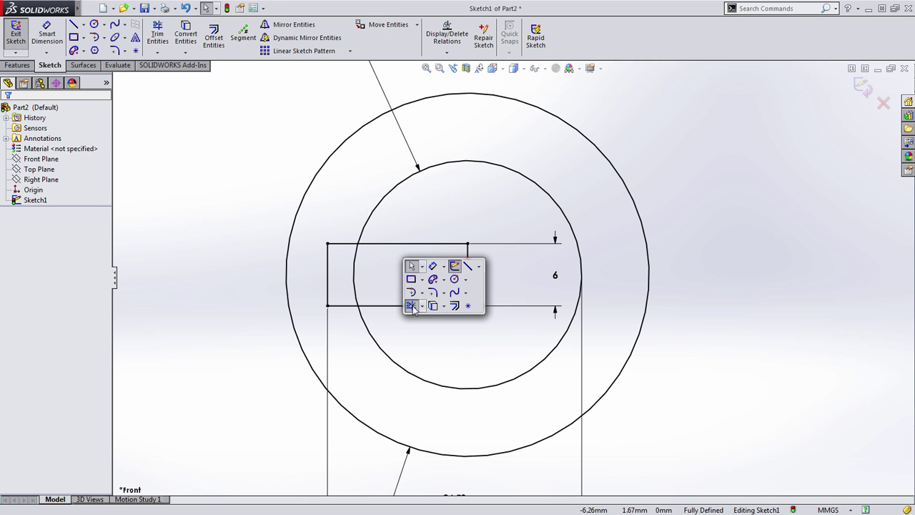
{"action": "left_click", "coordinate": [411, 305]}
{"action": "mouse_move", "coordinate": [406, 239]}
{"action": "left_mouse_down"}
{"action": "mouse_move", "coordinate": [481, 278]}
{"action": "mouse_move", "coordinate": [377, 322]}
{"action": "mouse_move", "coordinate": [351, 283]}
{"action": "left_mouse_up"}
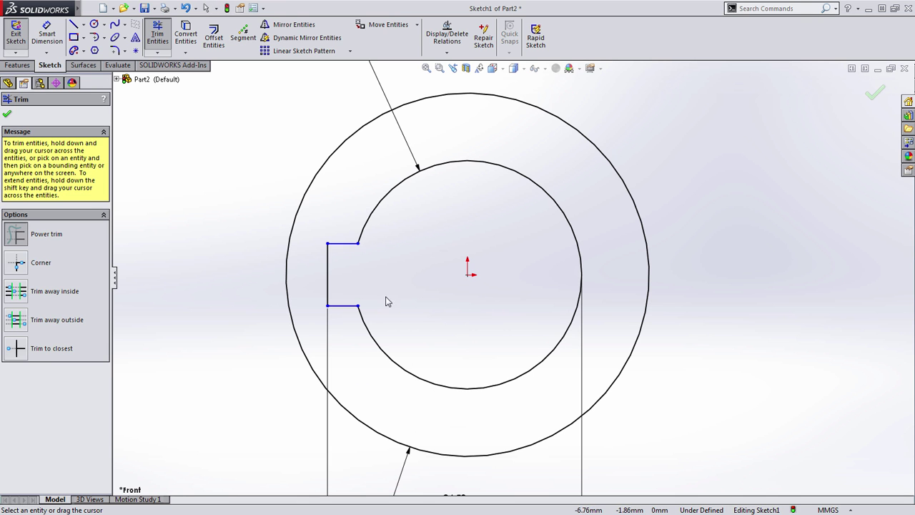
{"action": "key", "text": "Escape"}
{"action": "left_click_drag", "start_coordinate": [341, 243], "coordinate": [345, 238]}
Dimension the slot's vertical left line to a width of 6
{"action": "key", "text": "s"}
{"action": "key", "text": "Escape"}
{"action": "left_click", "coordinate": [327, 270]}
{"action": "key", "text": "s"}
{"action": "left_click", "coordinate": [343, 268]}
{"action": "left_click", "coordinate": [328, 272]}
{"action": "left_click", "coordinate": [238, 272]}
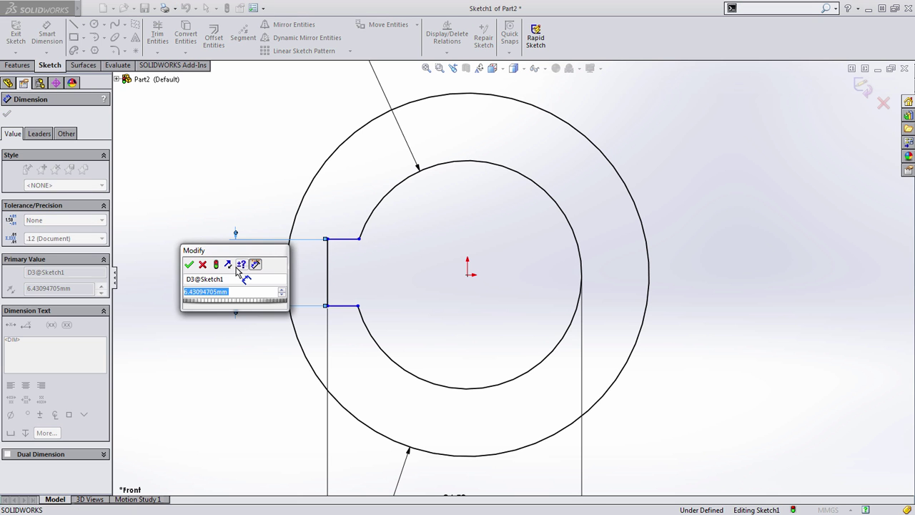
{"action": "type", "text": "6"}
{"action": "key", "text": "Return"}
{"action": "left_click_drag", "start_coordinate": [347, 240], "coordinate": [351, 223]}
{"action": "left_click", "coordinate": [472, 311]}
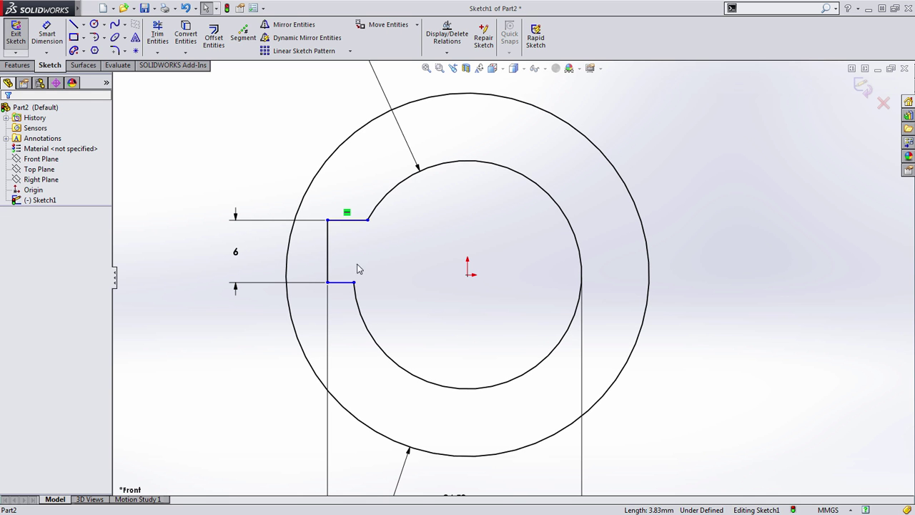
Try Equal and Vertical relations on the slot lines, undoing both
{"action": "left_click", "coordinate": [340, 281]}
{"action": "left_click", "coordinate": [351, 221], "text": "ctrl"}
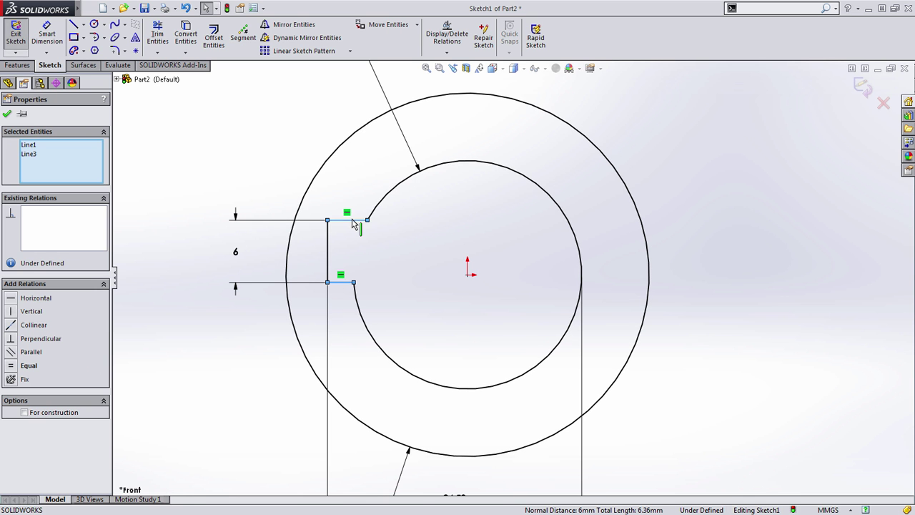
{"action": "left_click", "coordinate": [449, 172]}
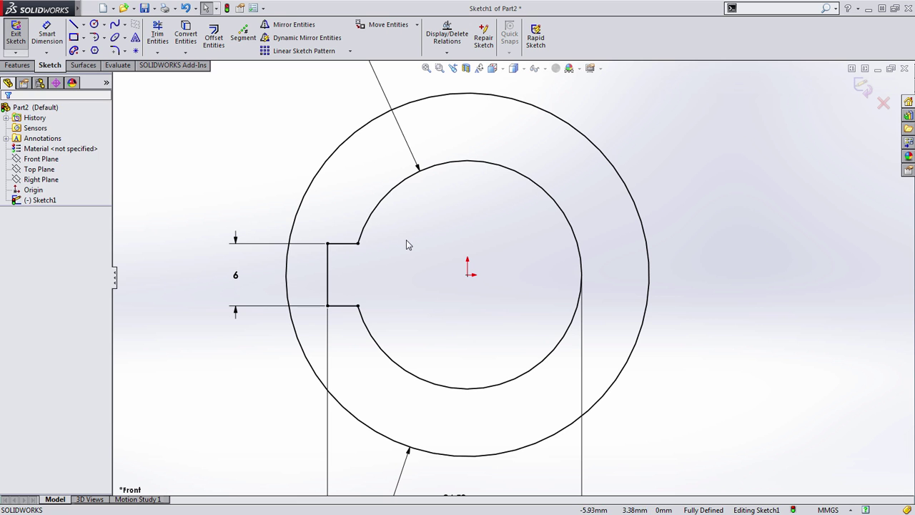
{"action": "key", "text": "ctrl+z"}
{"action": "key", "text": "Escape"}
{"action": "left_click", "coordinate": [367, 219]}
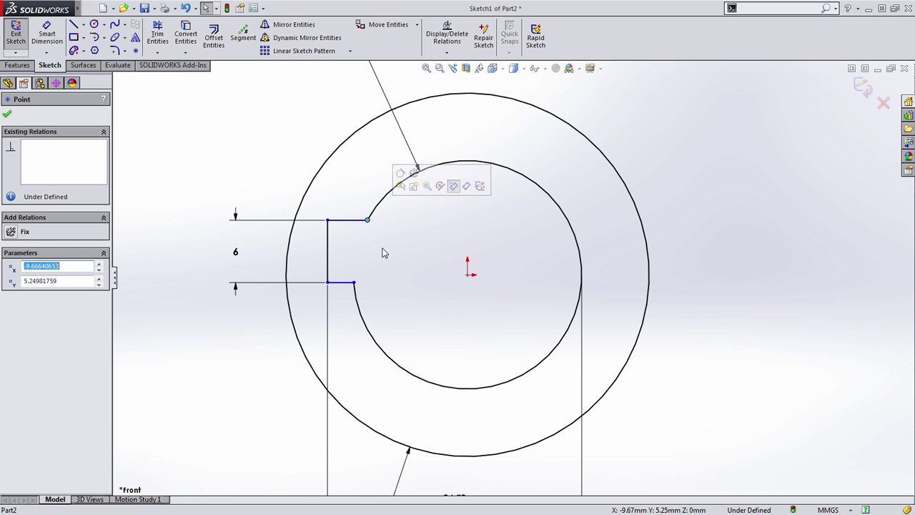
{"action": "left_click", "coordinate": [354, 282], "text": "ctrl"}
{"action": "left_click", "coordinate": [401, 256]}
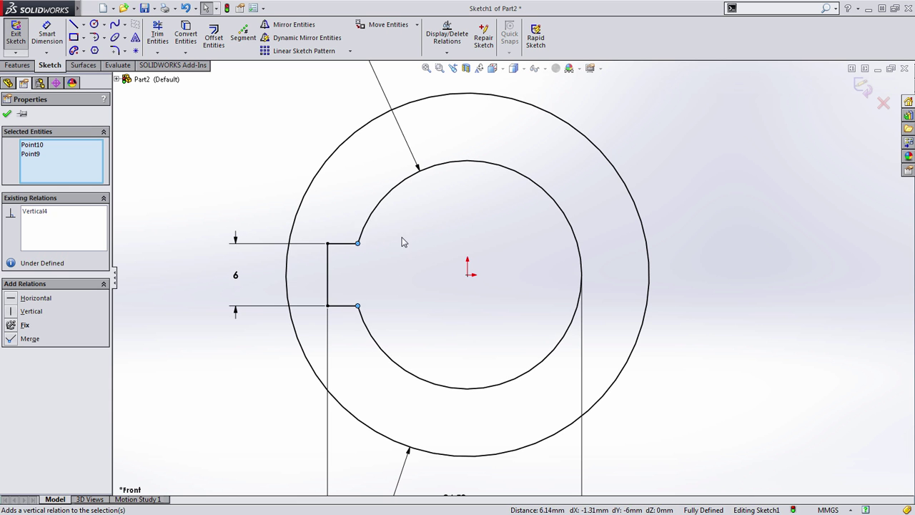
{"action": "left_click", "coordinate": [402, 264]}
{"action": "key", "text": "ctrl+z"}
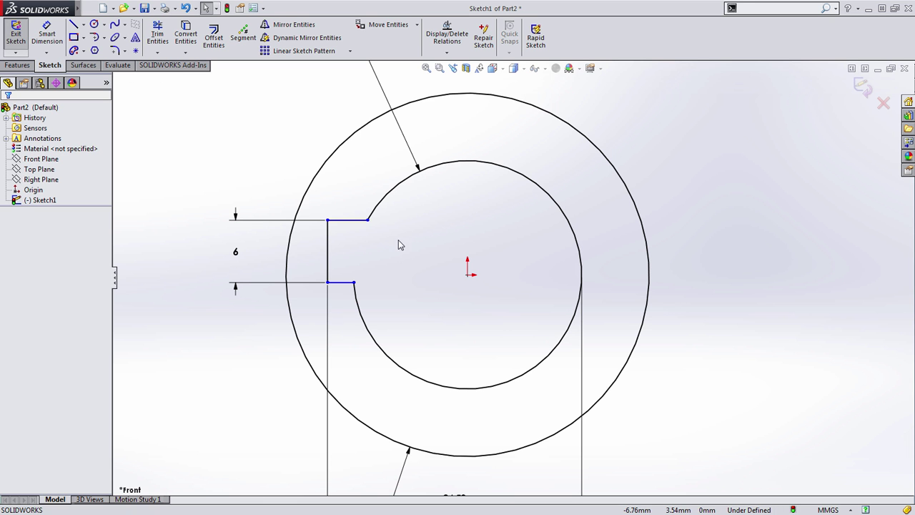
{"action": "key", "text": "Escape"}
Draw a horizontal centerline from the origin to the slot edge, then delete it
{"action": "key", "text": "s"}
{"action": "left_click", "coordinate": [476, 247]}
{"action": "left_click", "coordinate": [492, 272]}
{"action": "left_click", "coordinate": [468, 274]}
{"action": "left_click", "coordinate": [326, 251]}
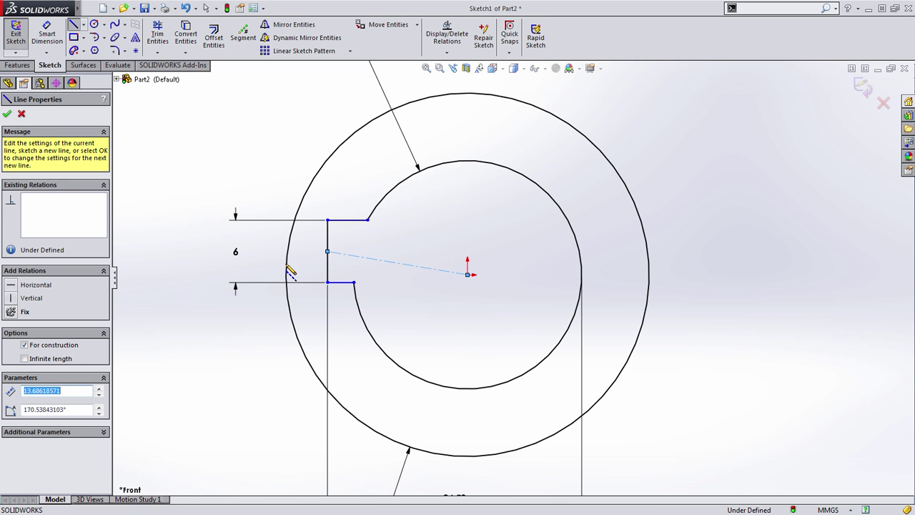
{"action": "left_click", "coordinate": [35, 285]}
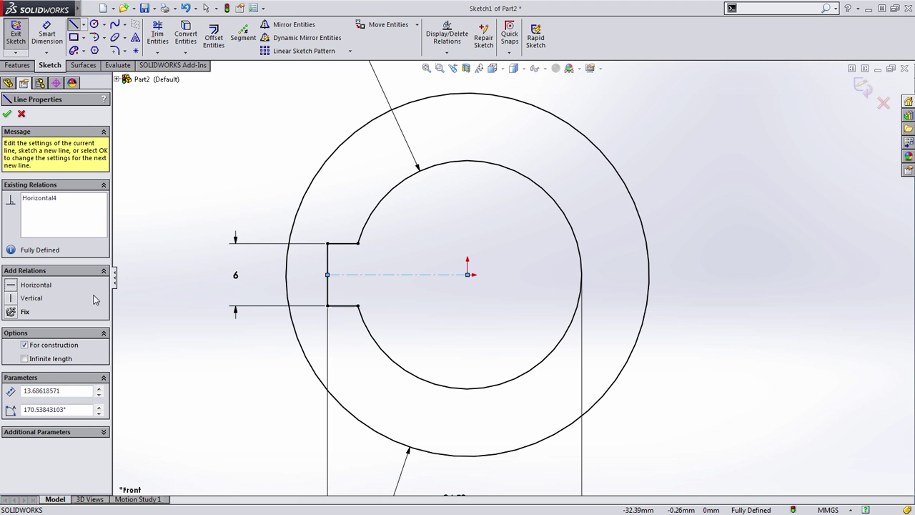
{"action": "key", "text": "Escape"}
{"action": "left_click", "coordinate": [398, 275]}
{"action": "key", "text": "Delete"}
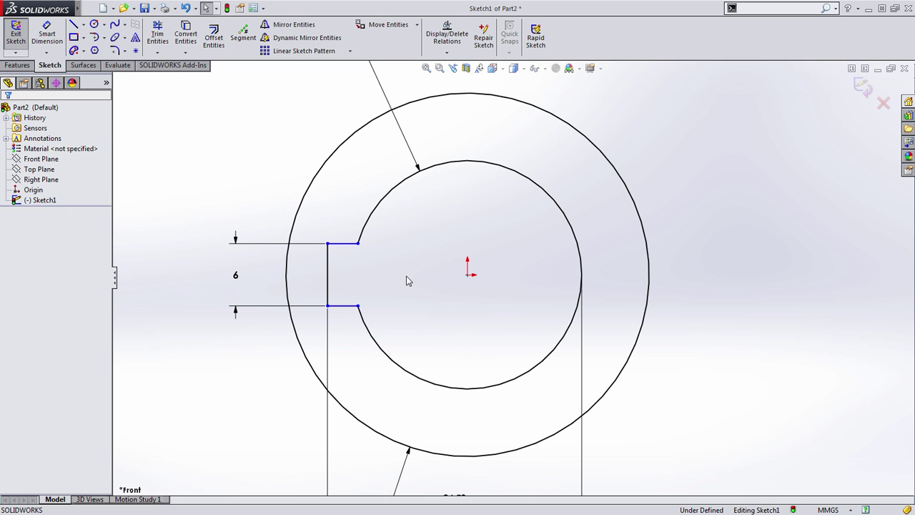
Add a Horizontal relation between the slot's vertical line and the origin
{"action": "right_click", "coordinate": [327, 272]}
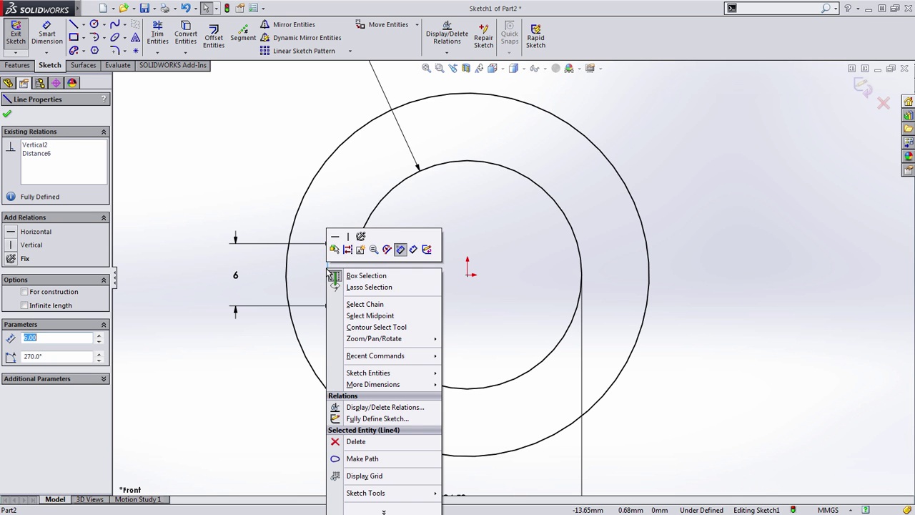
{"action": "left_click", "coordinate": [405, 316]}
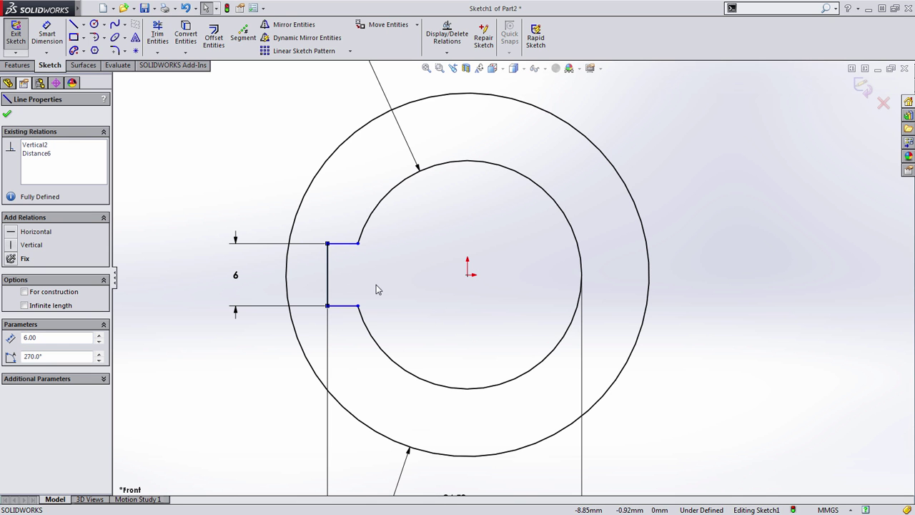
{"action": "left_click", "coordinate": [468, 275], "text": "ctrl"}
{"action": "left_click", "coordinate": [500, 231]}
{"action": "key", "text": "Escape"}
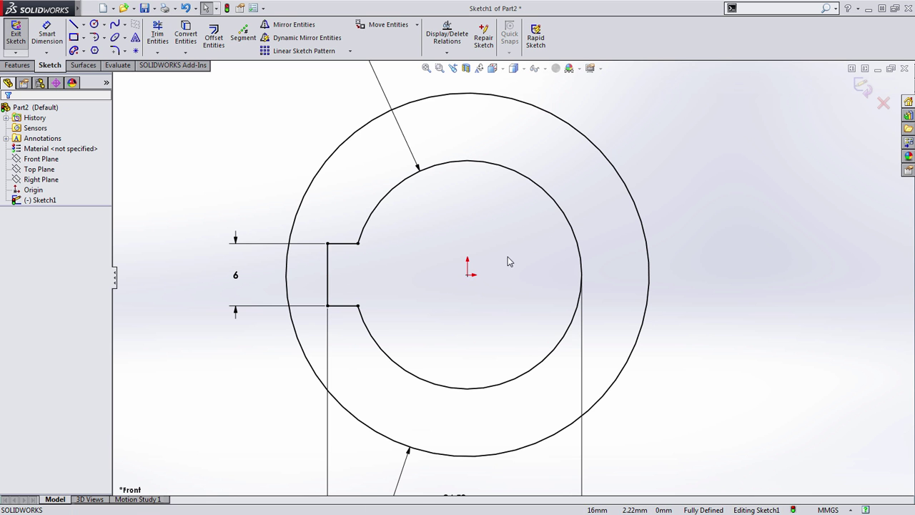
Move the Ø35 dimension left and the 24.50 dimension lower, recentring the view
{"action": "scroll", "coordinate": [510, 261], "scroll_direction": "up", "scroll_amount": 5}
{"action": "middle_click_drag", "start_coordinate": [621, 306], "coordinate": [378, 334], "text": "ctrl"}
{"action": "left_click_drag", "start_coordinate": [284, 386], "coordinate": [253, 381]}
{"action": "left_click_drag", "start_coordinate": [306, 372], "coordinate": [307, 382]}
{"action": "left_click", "coordinate": [488, 361]}
{"action": "mouse_move", "coordinate": [488, 362]}
{"action": "middle_mouse_down", "text": "ctrl"}
{"action": "mouse_move", "coordinate": [492, 353]}
{"action": "mouse_move", "coordinate": [457, 327]}
{"action": "mouse_move", "coordinate": [476, 301]}
{"action": "middle_mouse_up", "text": "ctrl"}
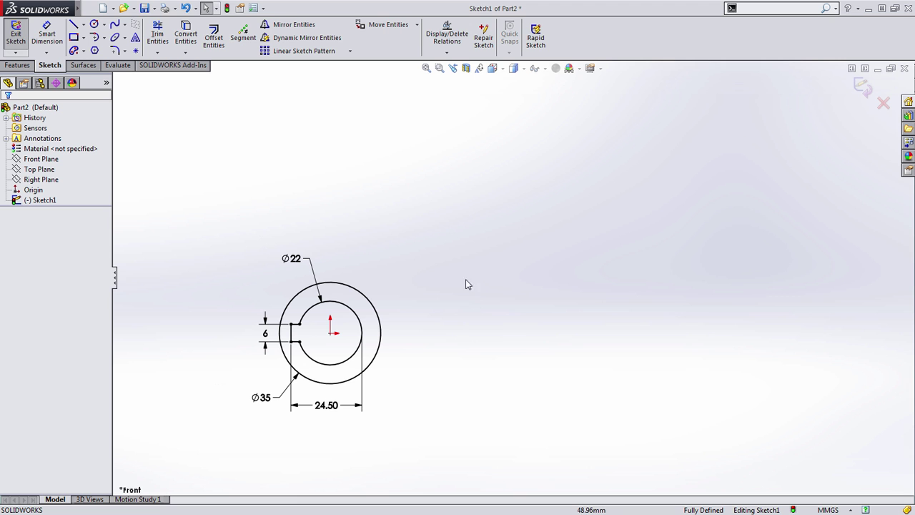
Draw a centerpoint arc slot centred on the origin and delete its 15.59 width dimension
{"action": "key", "text": "s"}
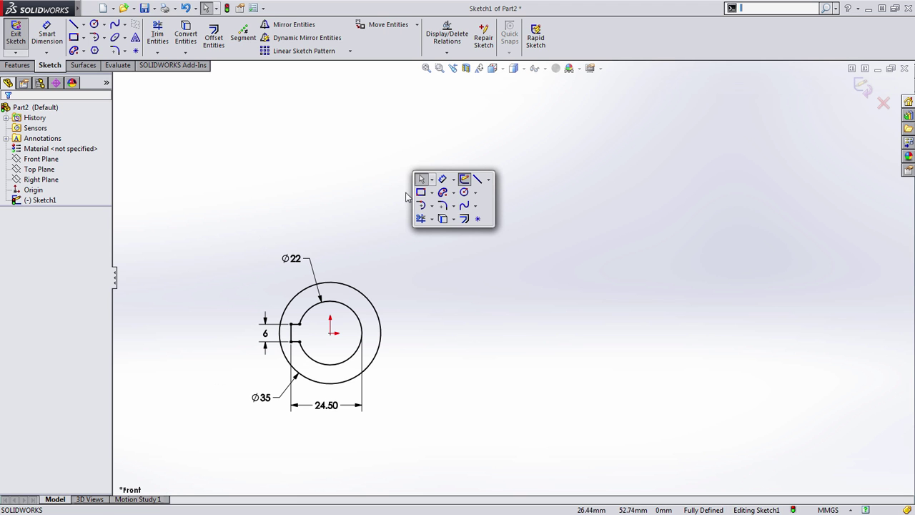
{"action": "left_click", "coordinate": [453, 194]}
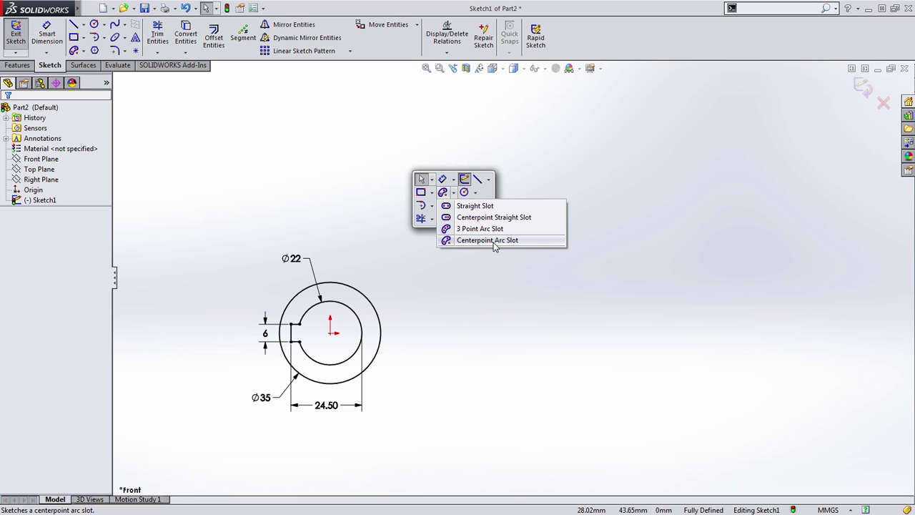
{"action": "left_click", "coordinate": [487, 240]}
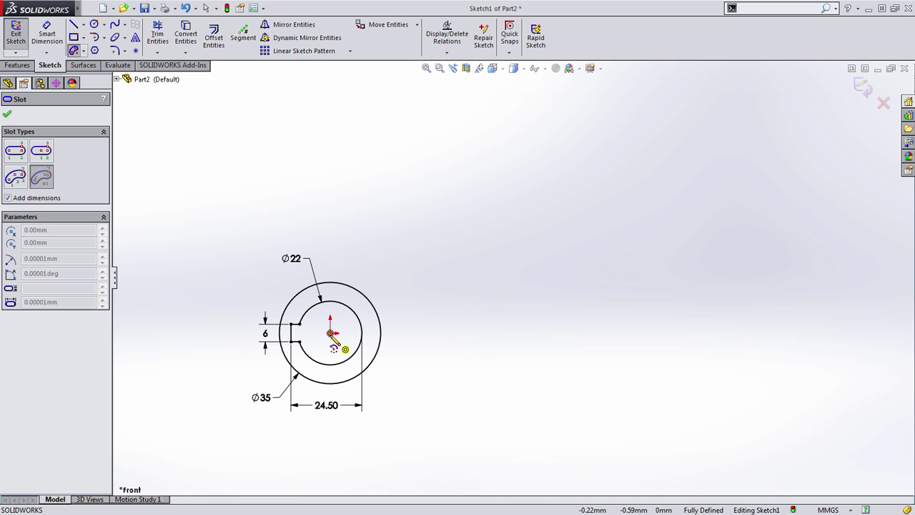
{"action": "left_click", "coordinate": [330, 332]}
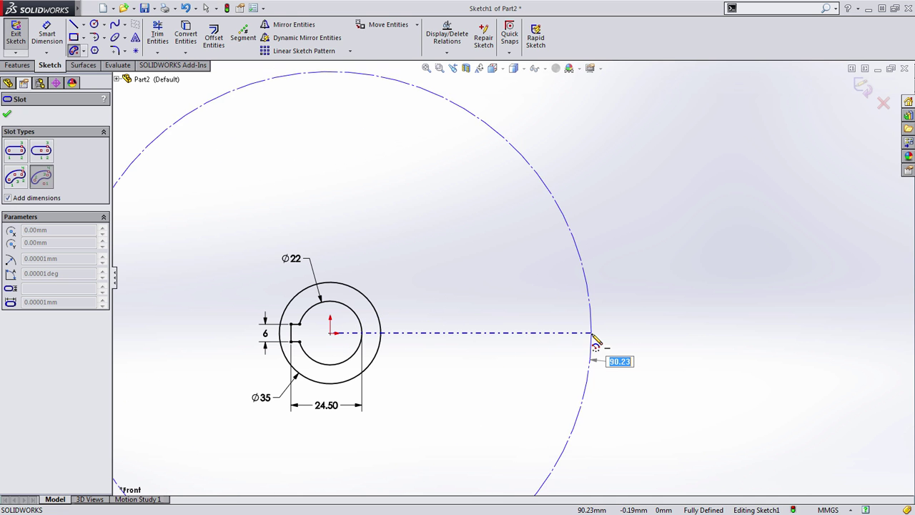
{"action": "left_click", "coordinate": [592, 334]}
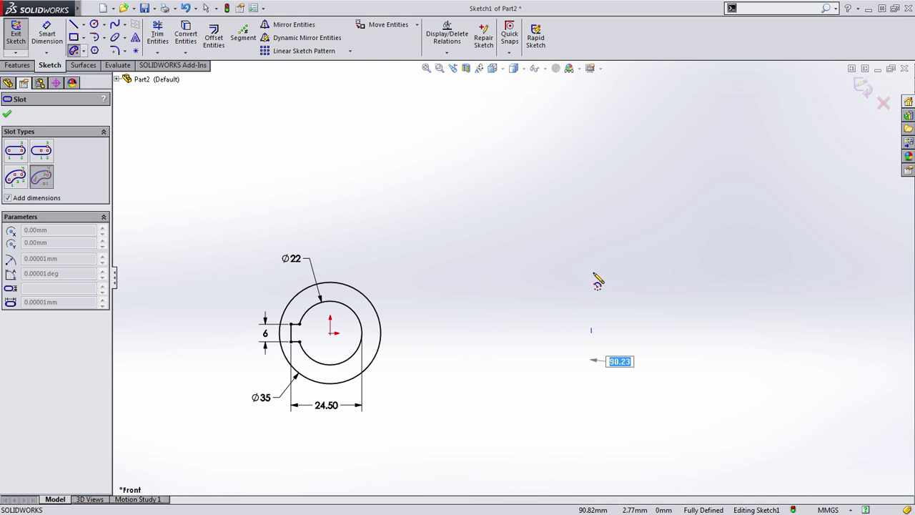
{"action": "left_click", "coordinate": [517, 150]}
{"action": "left_click", "coordinate": [506, 177]}
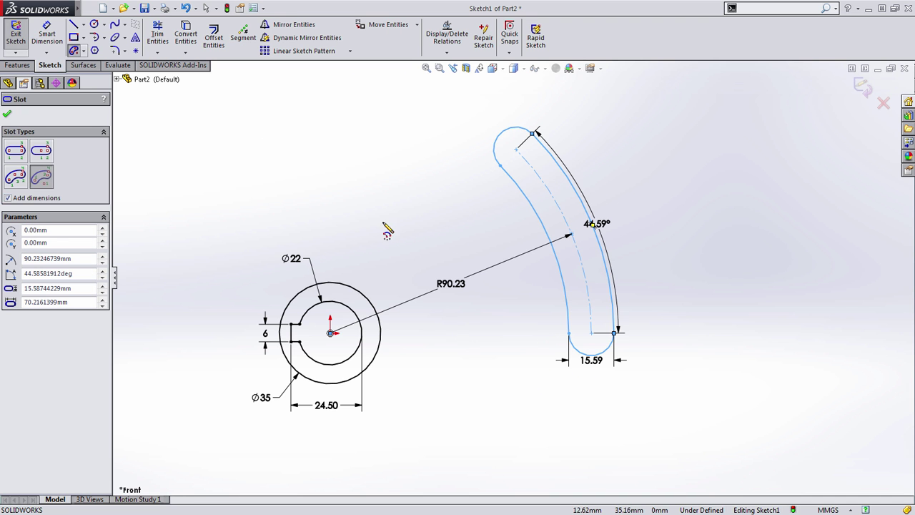
{"action": "key", "text": "Escape"}
{"action": "left_click", "coordinate": [620, 222]}
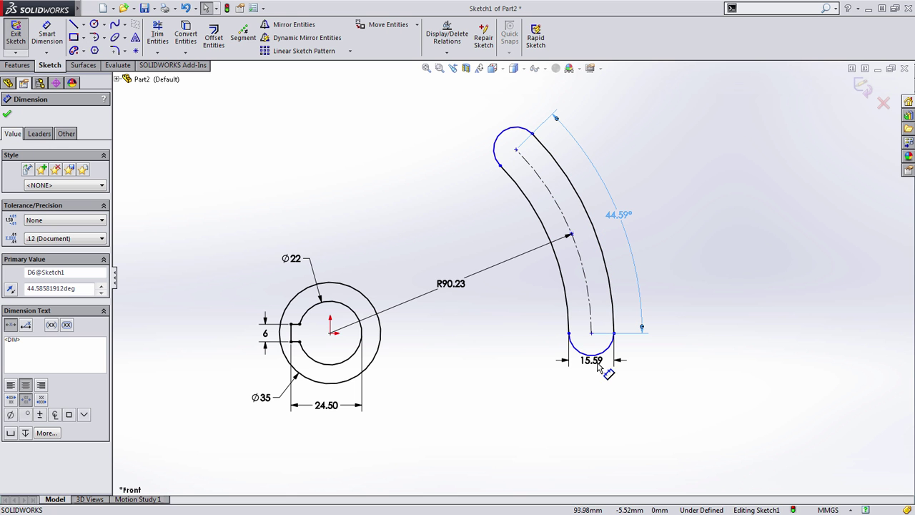
{"action": "left_click_drag", "start_coordinate": [590, 360], "coordinate": [596, 386]}
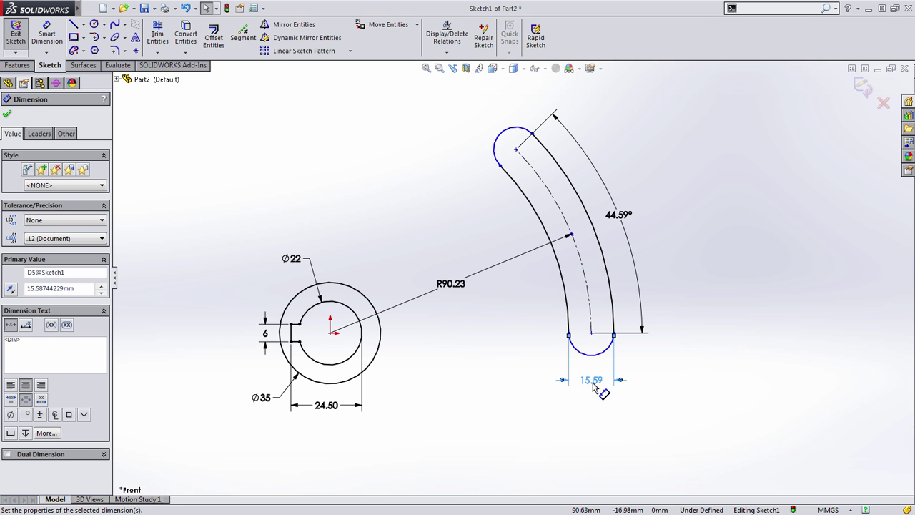
{"action": "key", "text": "Delete"}
Dimension the slot's end arcs R6 and its arc radius R100
{"action": "key", "text": "s"}
{"action": "left_click", "coordinate": [429, 130]}
{"action": "left_click", "coordinate": [503, 143]}
{"action": "left_click", "coordinate": [425, 107]}
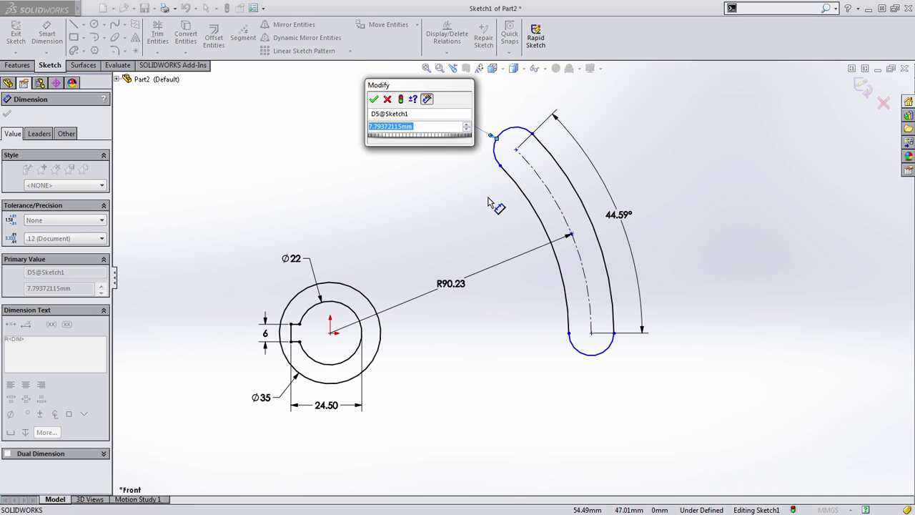
{"action": "type", "text": "6"}
{"action": "key", "text": "Return"}
{"action": "key", "text": "Escape"}
{"action": "middle_click_drag", "start_coordinate": [486, 206], "coordinate": [484, 232], "text": "ctrl"}
{"action": "left_click", "coordinate": [450, 311]}
{"action": "type", "text": "100"}
{"action": "key", "text": "Return"}
Set the slot's sweep angle to 30° and trial-slide the slot along its arc
{"action": "mouse_move", "coordinate": [613, 242]}
{"action": "left_mouse_down"}
{"action": "mouse_move", "coordinate": [656, 246]}
{"action": "mouse_move", "coordinate": [650, 235]}
{"action": "left_mouse_up"}
{"action": "left_click", "coordinate": [650, 236]}
{"action": "type", "text": "30"}
{"action": "key", "text": "Return"}
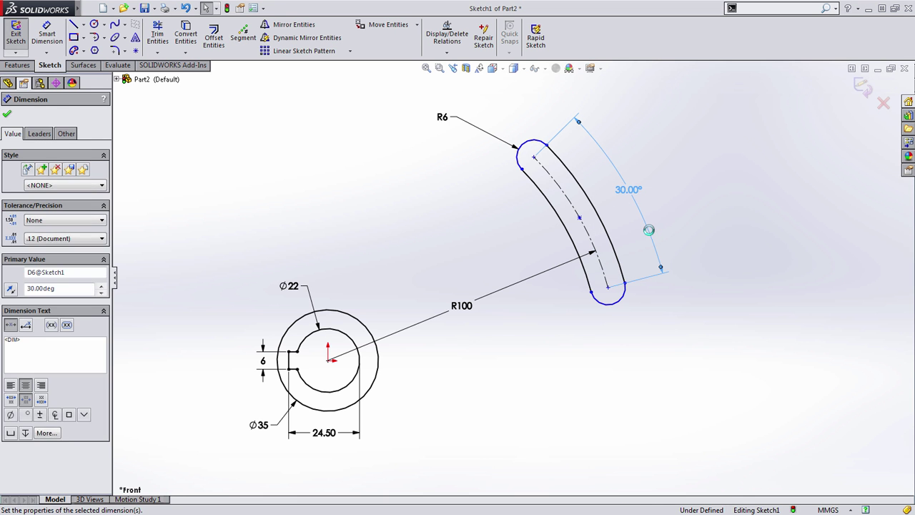
{"action": "key", "text": "Escape"}
{"action": "left_click_drag", "start_coordinate": [597, 289], "coordinate": [592, 418]}
{"action": "left_click_drag", "start_coordinate": [580, 269], "coordinate": [608, 361]}
{"action": "key", "text": "ctrl+z"}
{"action": "left_click", "coordinate": [593, 298]}
Offset the arc slot chain 6 mm outward and delete the offset's 6 dimension
{"action": "left_click", "coordinate": [562, 363]}
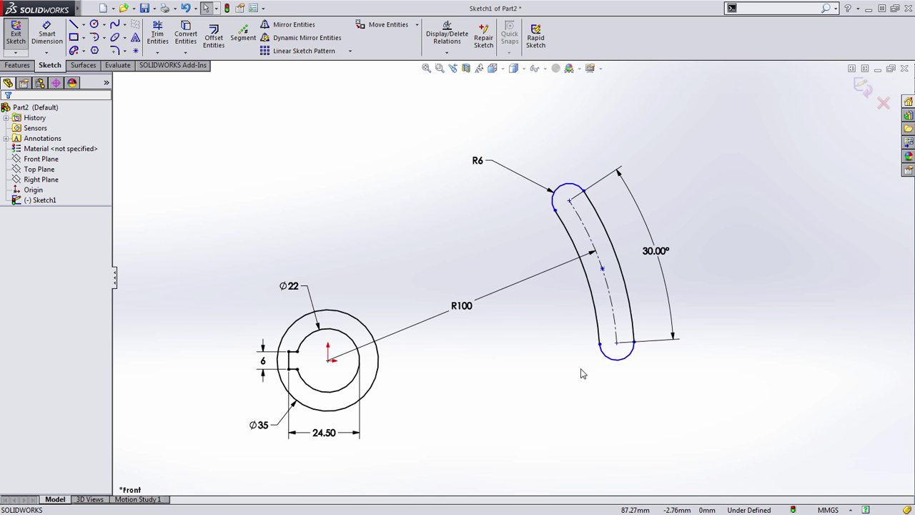
{"action": "scroll", "coordinate": [582, 371], "scroll_direction": "down", "scroll_amount": 2}
{"action": "key", "text": "s"}
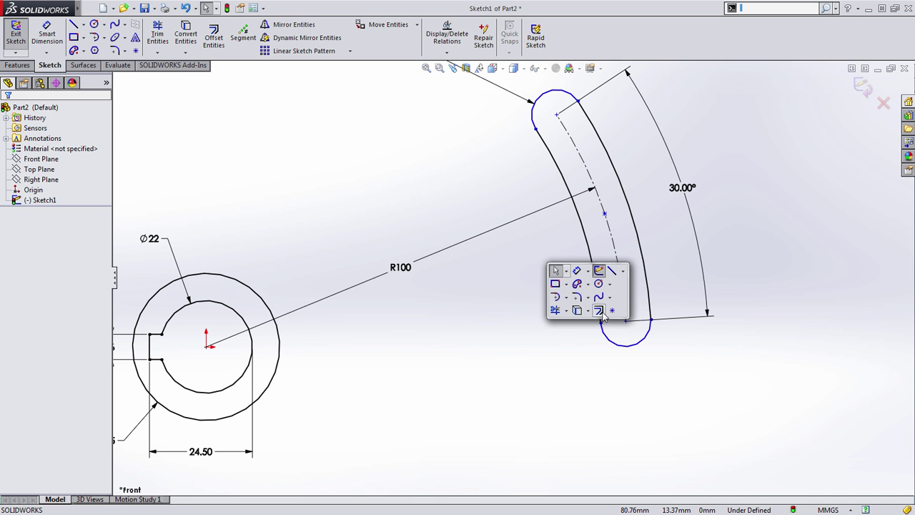
{"action": "left_click", "coordinate": [608, 313]}
{"action": "middle_click_drag", "start_coordinate": [559, 283], "coordinate": [582, 320], "text": "ctrl"}
{"action": "scroll", "coordinate": [585, 325], "scroll_direction": "up", "scroll_amount": 2}
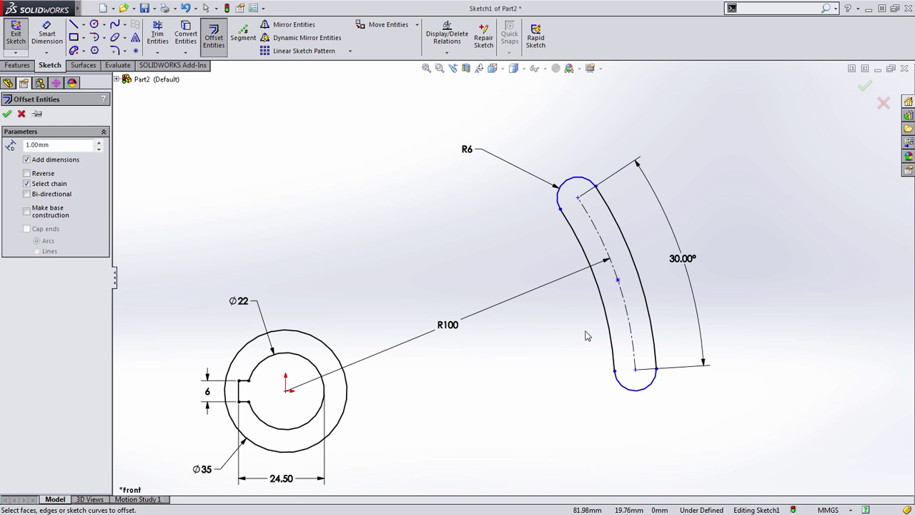
{"action": "left_click", "coordinate": [64, 144]}
{"action": "left_click", "coordinate": [606, 318]}
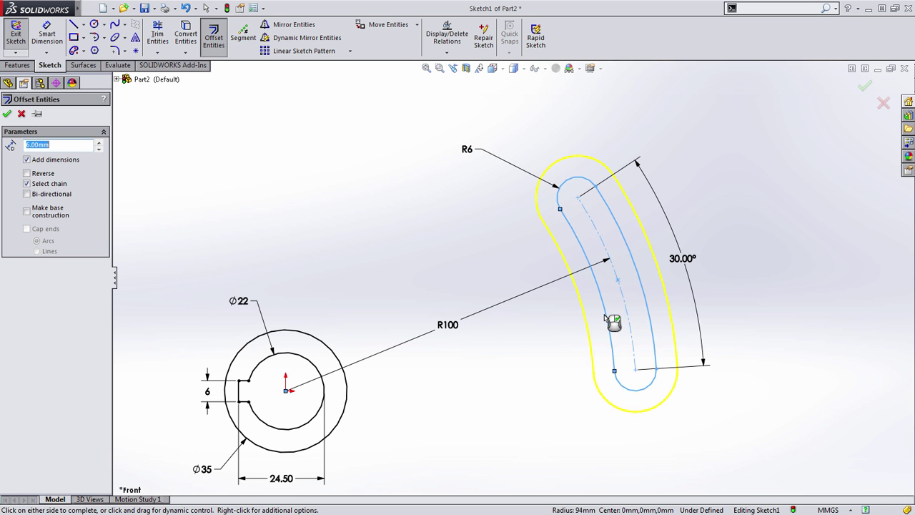
{"action": "left_click", "coordinate": [605, 318]}
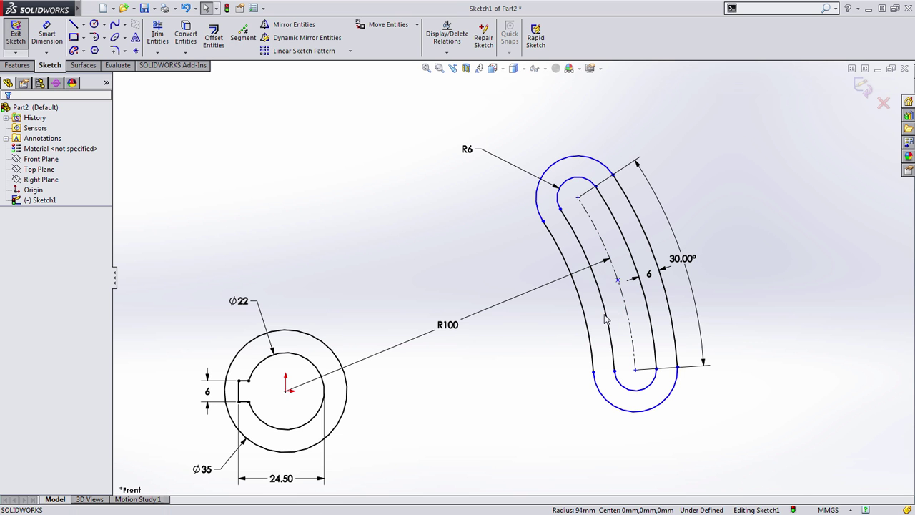
{"action": "left_click", "coordinate": [655, 282]}
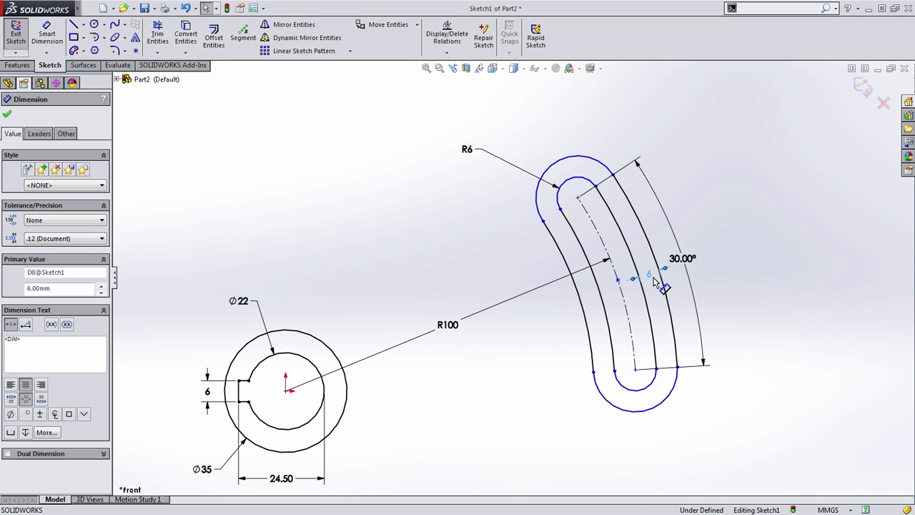
{"action": "key", "text": "Delete"}
Add an R12 radius dimension to the slot outline's outer end arc
{"action": "key", "text": "s"}
{"action": "left_click", "coordinate": [675, 121]}
{"action": "left_click", "coordinate": [576, 157]}
{"action": "left_click", "coordinate": [487, 113]}
{"action": "key", "text": "Return"}
{"action": "key", "text": "Escape"}
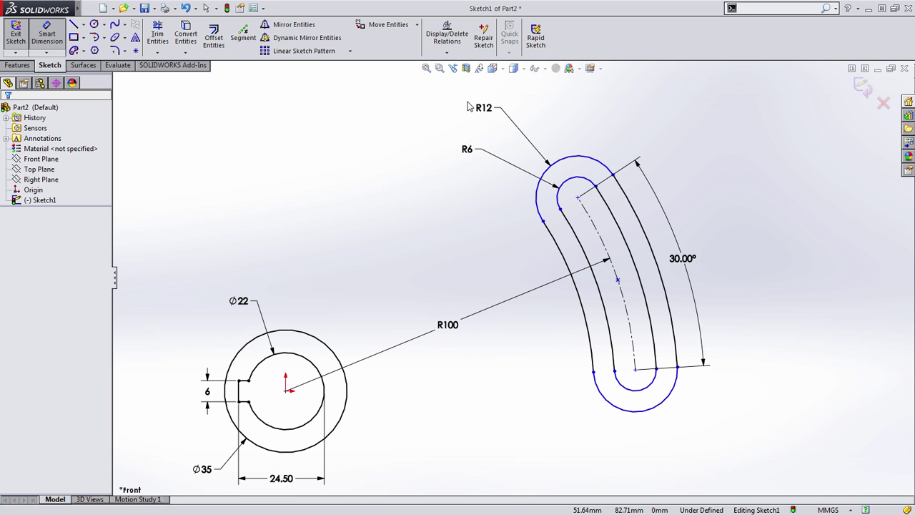
Test a 4 mm value on the R6 end radius, then restore it to 6
{"action": "double_click", "coordinate": [468, 149]}
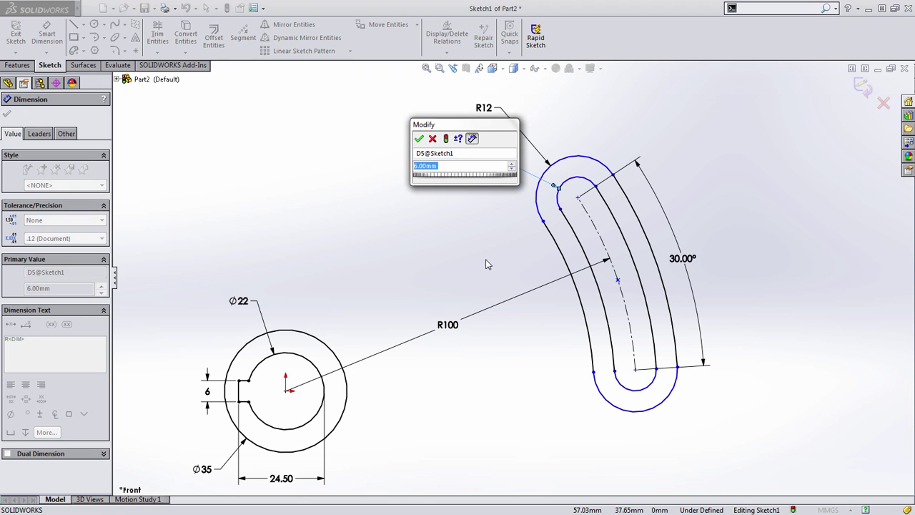
{"action": "type", "text": "4"}
{"action": "key", "text": "Return"}
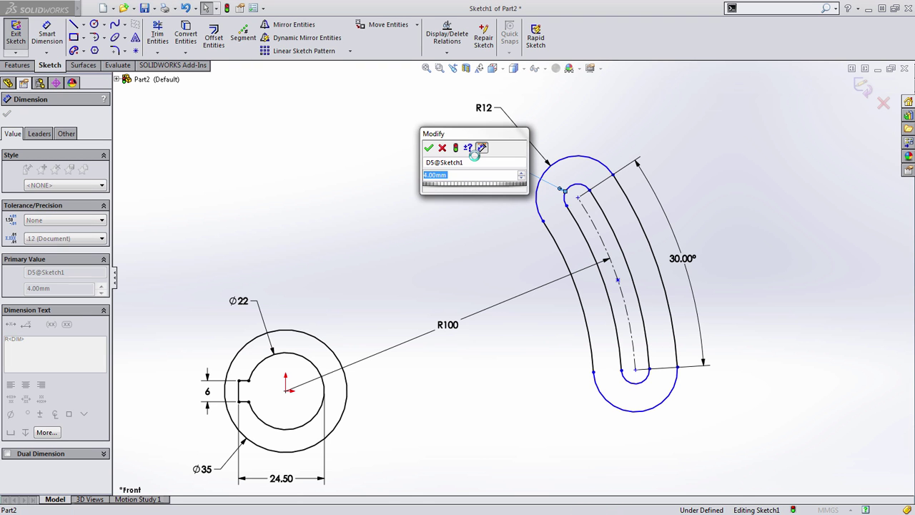
{"action": "type", "text": "6"}
{"action": "key", "text": "Return"}
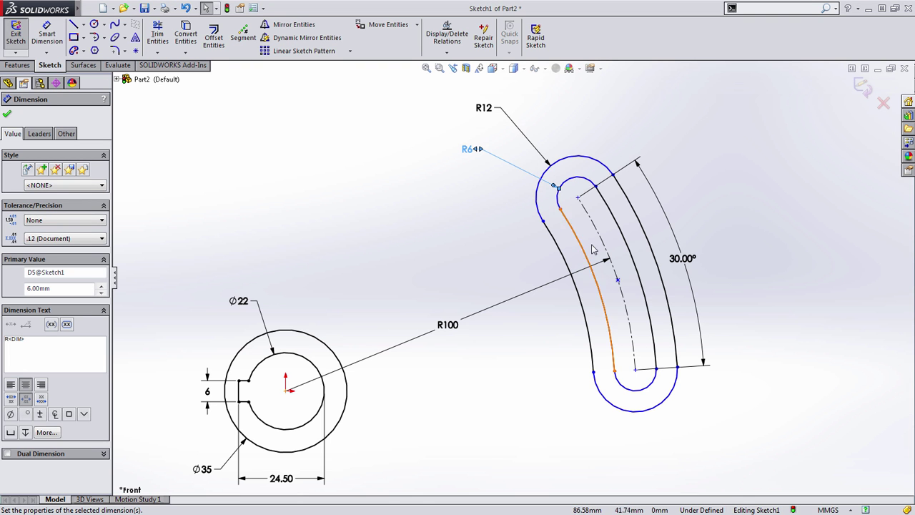
{"action": "key", "text": "Escape"}
Try an 18 mm outer radius, then return it to R12
{"action": "double_click", "coordinate": [483, 107]}
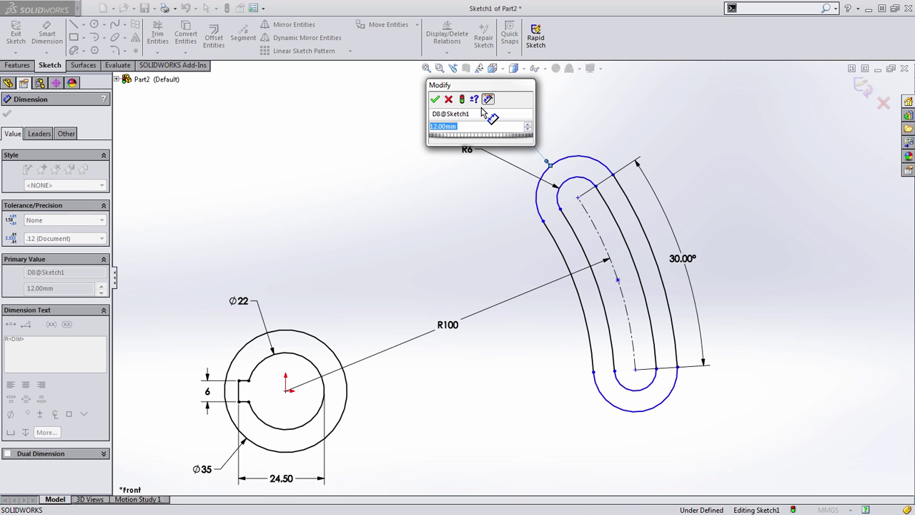
{"action": "type", "text": "18"}
{"action": "key", "text": "Return"}
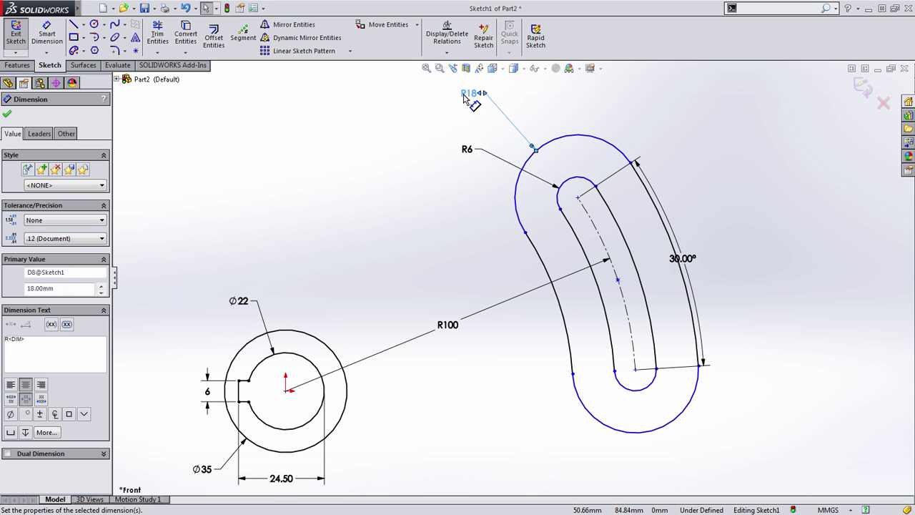
{"action": "double_click", "coordinate": [466, 92]}
{"action": "type", "text": "12"}
{"action": "key", "text": "Return"}
{"action": "key", "text": "Escape"}
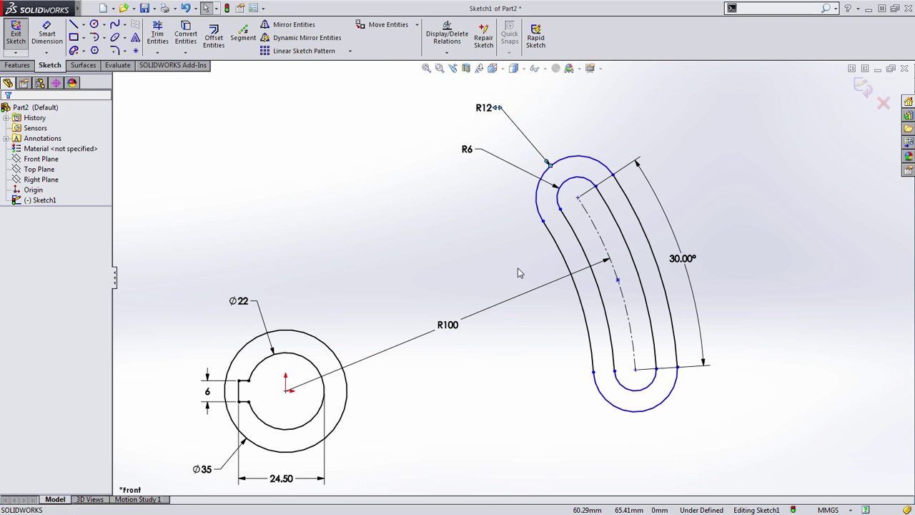
{"action": "middle_click_drag", "start_coordinate": [460, 456], "coordinate": [482, 387], "text": "ctrl"}
Draw a horizontal bottom line from the ring to beneath the slot, tangent to the lower outer arc
{"action": "key", "text": "s"}
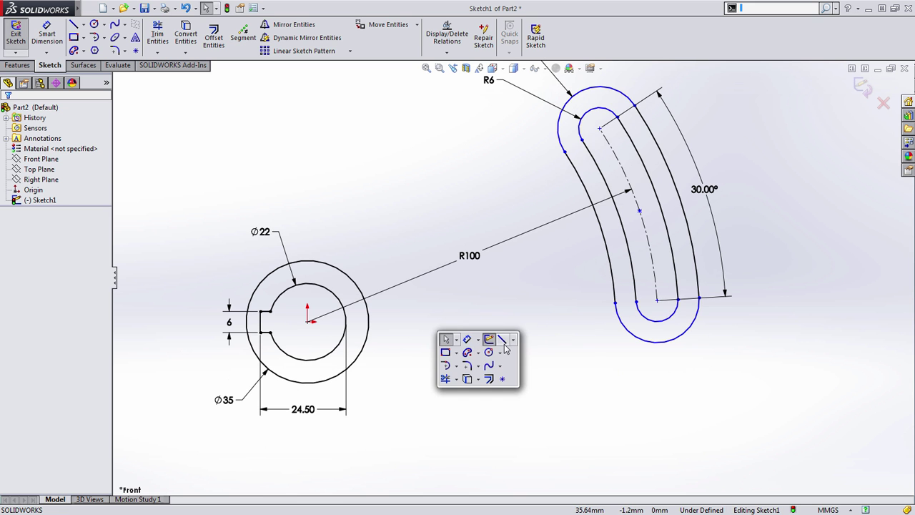
{"action": "left_click", "coordinate": [500, 336]}
{"action": "left_click", "coordinate": [308, 383]}
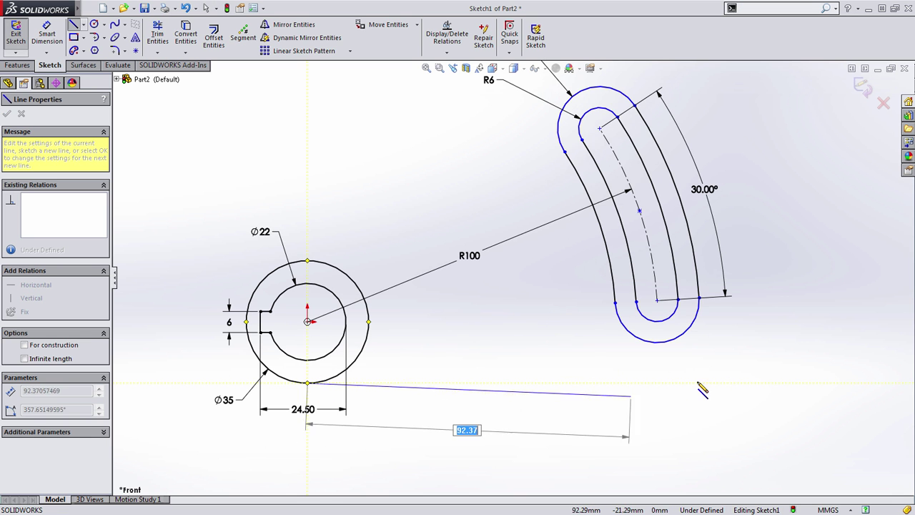
{"action": "left_click", "coordinate": [755, 383]}
{"action": "key", "text": "Escape"}
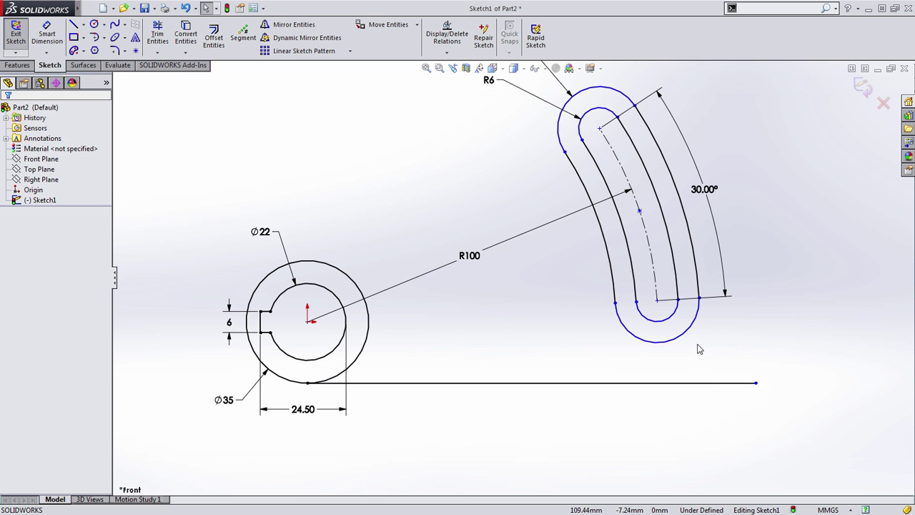
{"action": "left_click_drag", "start_coordinate": [710, 338], "coordinate": [650, 404]}
{"action": "left_click", "coordinate": [684, 363]}
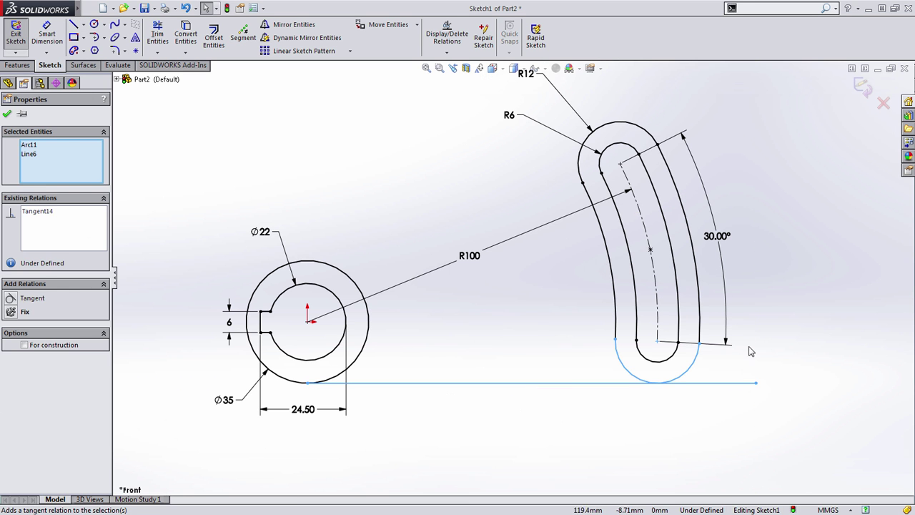
{"action": "left_click", "coordinate": [754, 350]}
Trim the bottom line's end that extends past the arc
{"action": "key", "text": "s"}
{"action": "left_click", "coordinate": [788, 383]}
{"action": "left_click", "coordinate": [736, 383]}
{"action": "key", "text": "Escape"}
{"action": "middle_click_drag", "start_coordinate": [398, 200], "coordinate": [475, 263], "text": "ctrl"}
Draw a three-point arc from the outer R12 arc to the Ø35 ring
{"action": "key", "text": "s"}
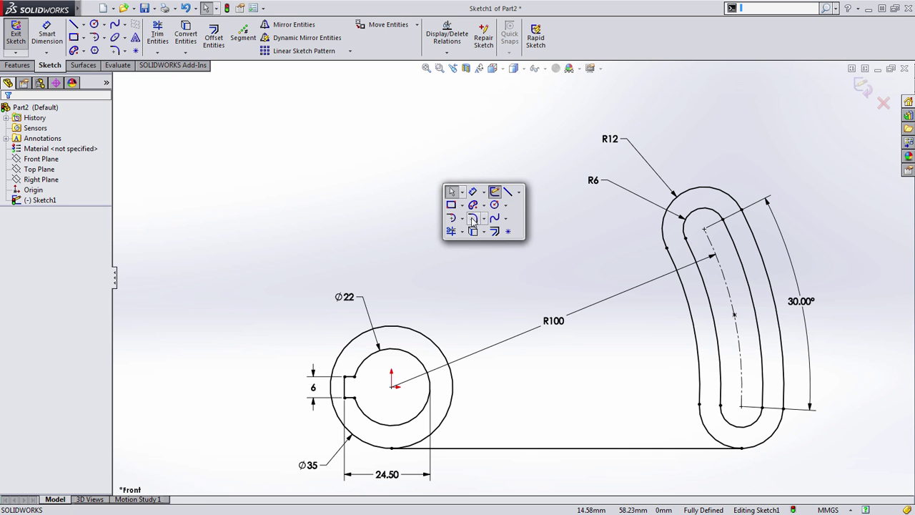
{"action": "left_click", "coordinate": [462, 218]}
{"action": "left_click", "coordinate": [478, 263]}
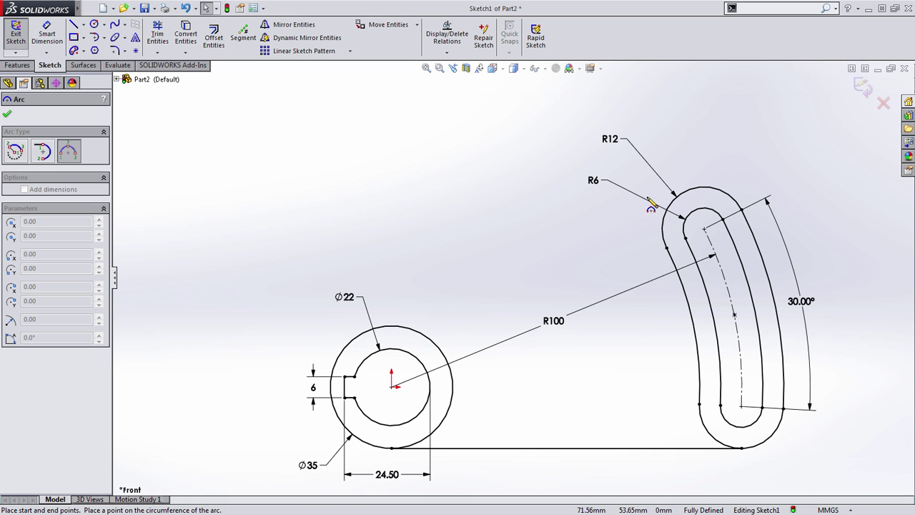
{"action": "left_click", "coordinate": [676, 210]}
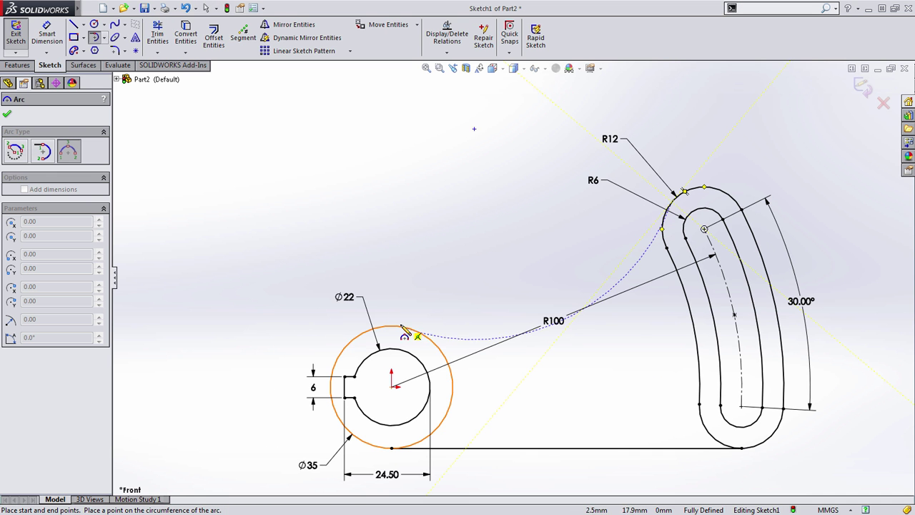
{"action": "left_click", "coordinate": [403, 327]}
{"action": "left_click", "coordinate": [504, 303]}
{"action": "key", "text": "Escape"}
Make the long top arc tangent to the Ø35 circle and the R12 arc
{"action": "key", "text": "Escape"}
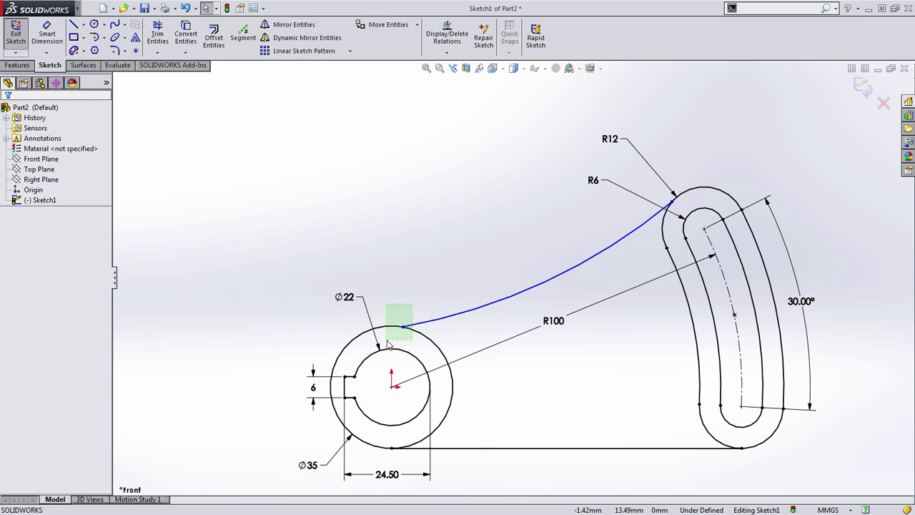
{"action": "left_click", "coordinate": [415, 323]}
{"action": "left_click", "coordinate": [386, 328], "text": "ctrl"}
{"action": "left_click", "coordinate": [32, 357]}
{"action": "key", "text": "Escape"}
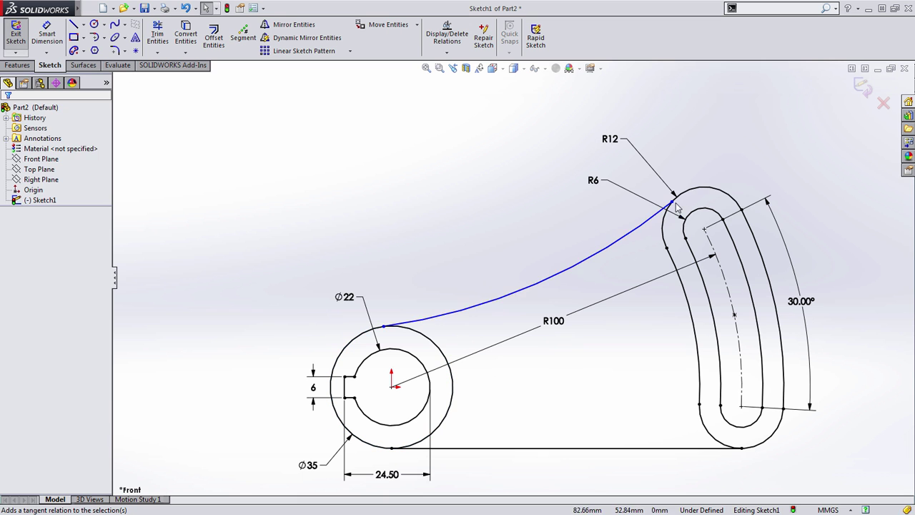
{"action": "left_click", "coordinate": [662, 216]}
{"action": "left_click", "coordinate": [663, 238], "text": "ctrl"}
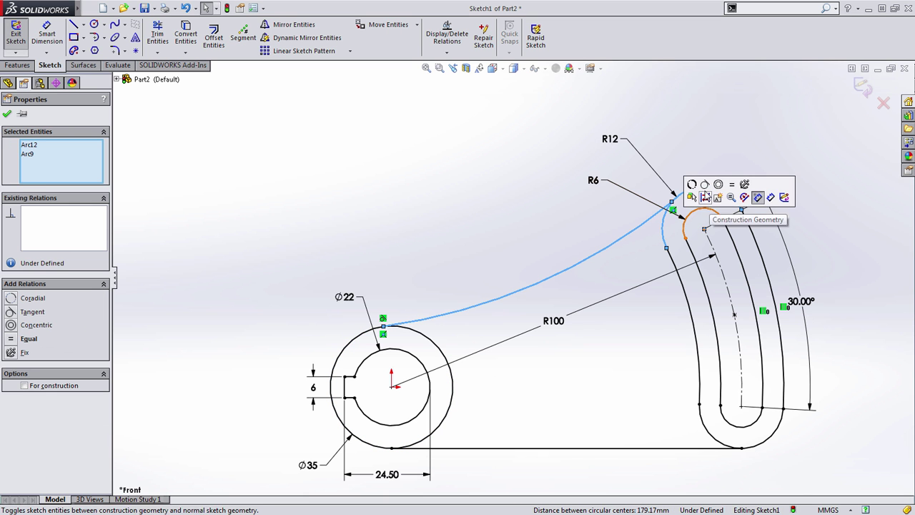
{"action": "left_click", "coordinate": [705, 197]}
{"action": "key", "text": "Escape"}
Dimension the long top arc's radius to fully define the sketch
{"action": "key", "text": "s"}
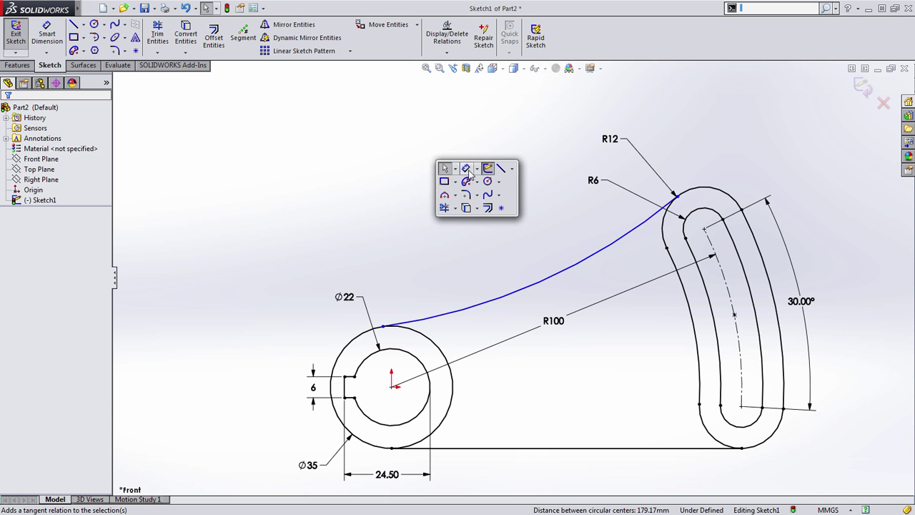
{"action": "left_click", "coordinate": [465, 168]}
{"action": "left_click", "coordinate": [535, 286]}
{"action": "left_click", "coordinate": [484, 260]}
{"action": "type", "text": "1"}
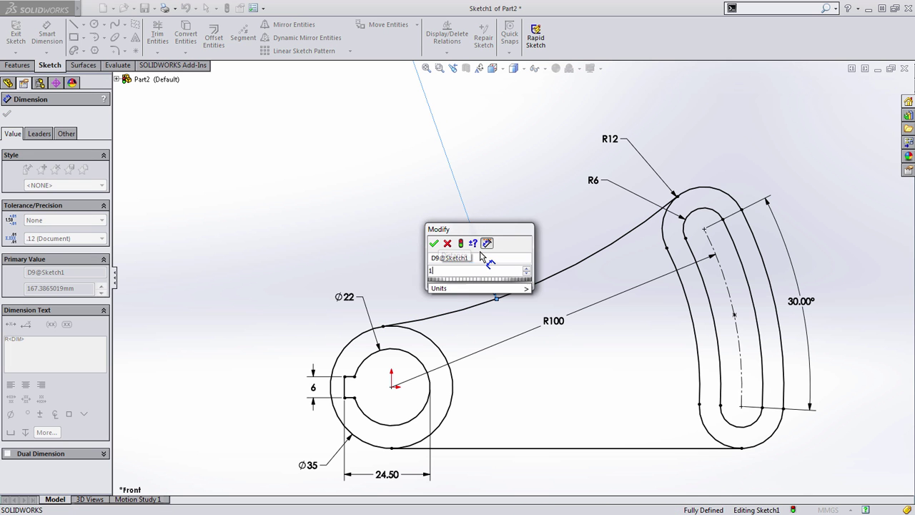
{"action": "key", "text": "Return"}
{"action": "key", "text": "Escape"}
{"action": "middle_click_drag", "start_coordinate": [599, 361], "coordinate": [574, 303], "text": "ctrl"}
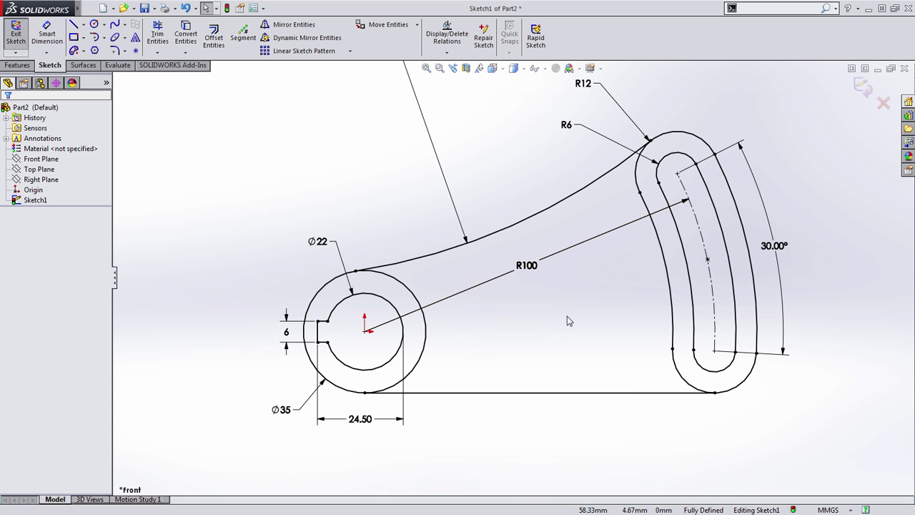
Offset the long top arc and bottom line 6 mm, reversed toward the arm's inside
{"action": "key", "text": "s"}
{"action": "left_click", "coordinate": [543, 356]}
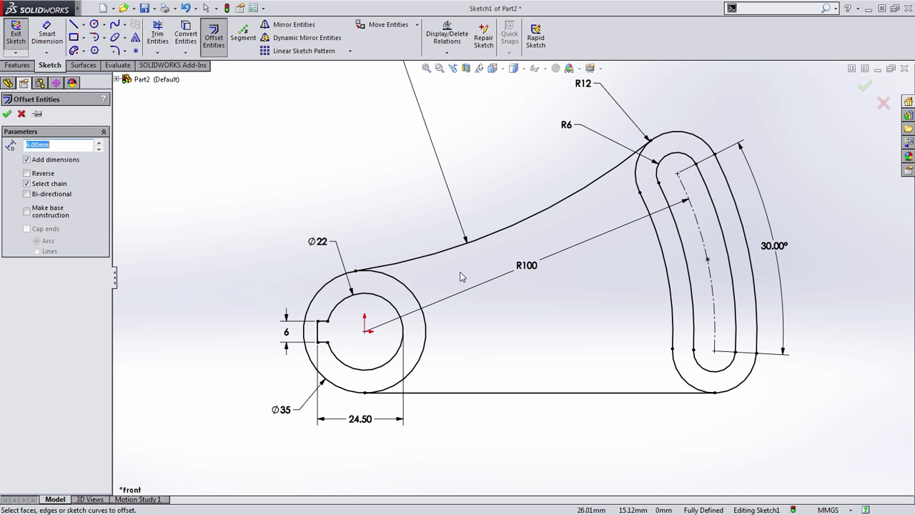
{"action": "left_click", "coordinate": [447, 252]}
{"action": "left_click", "coordinate": [504, 393]}
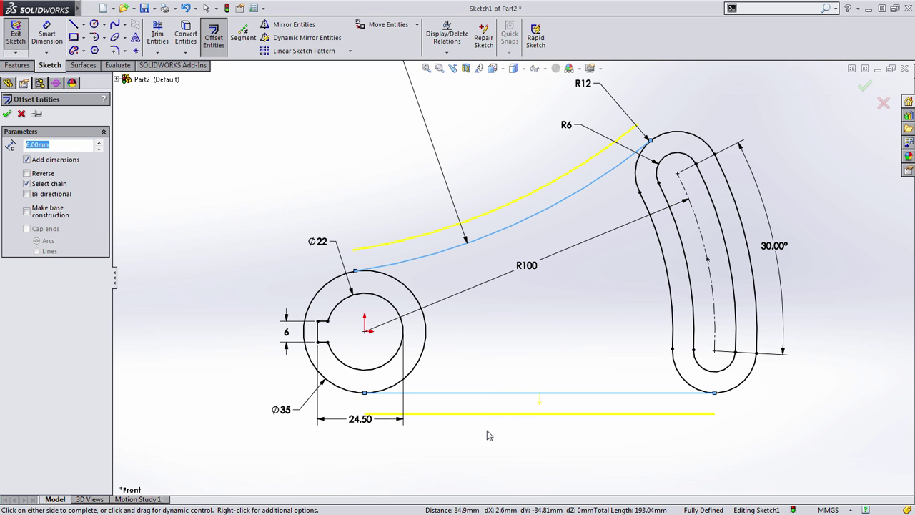
{"action": "left_click", "coordinate": [53, 175]}
{"action": "scroll", "coordinate": [543, 352], "scroll_direction": "down", "scroll_amount": 1}
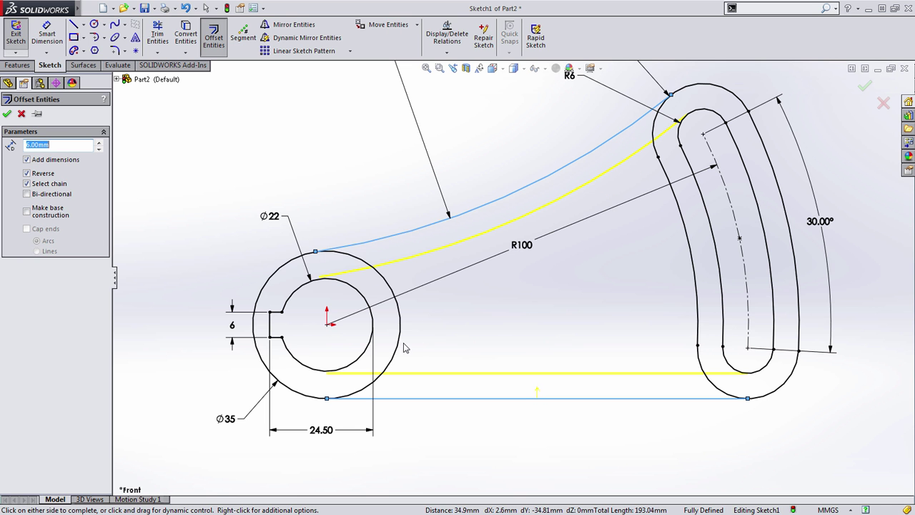
Confirm the 6 mm offset and detach both offset line ends from the inner circle
{"action": "left_click", "coordinate": [7, 114]}
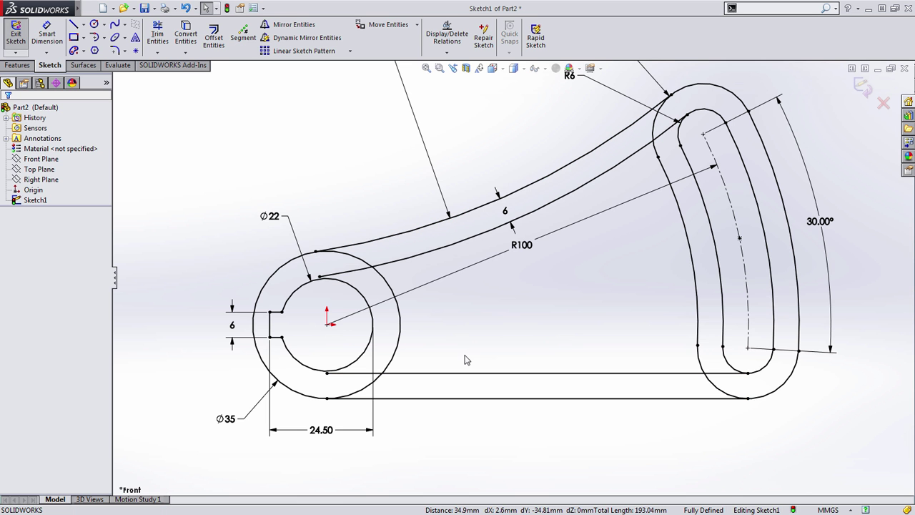
{"action": "left_click_drag", "start_coordinate": [326, 372], "coordinate": [443, 372]}
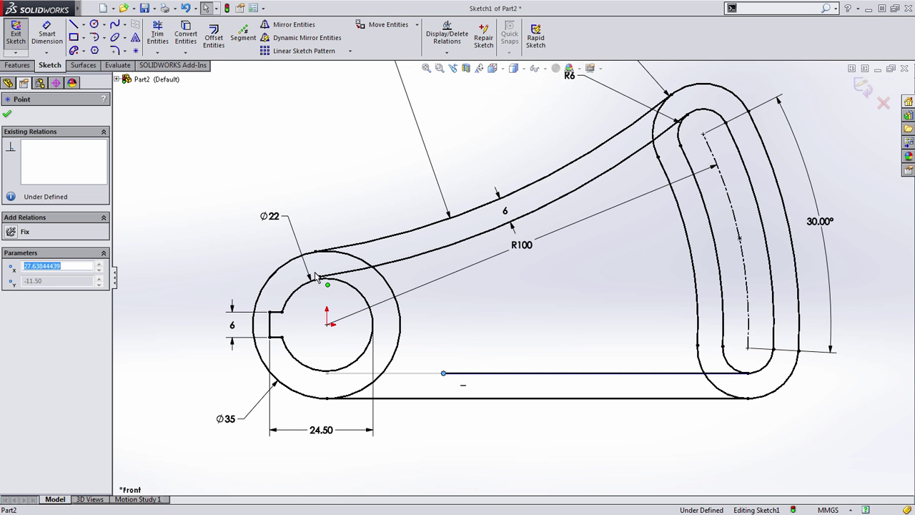
{"action": "left_click_drag", "start_coordinate": [320, 277], "coordinate": [498, 230]}
{"action": "left_click", "coordinate": [521, 327]}
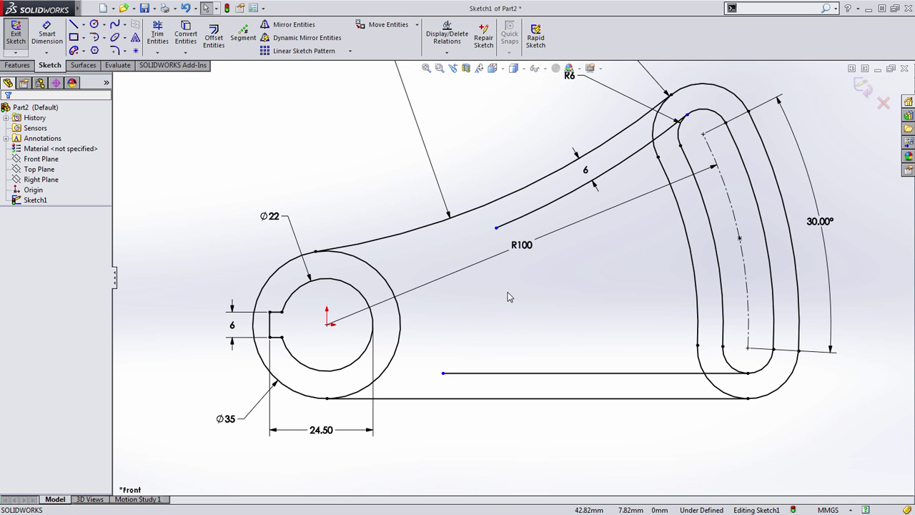
Draw a tangent arc joining the lower and upper offset line ends
{"action": "key", "text": "s"}
{"action": "left_click", "coordinate": [528, 326]}
{"action": "left_click", "coordinate": [549, 350]}
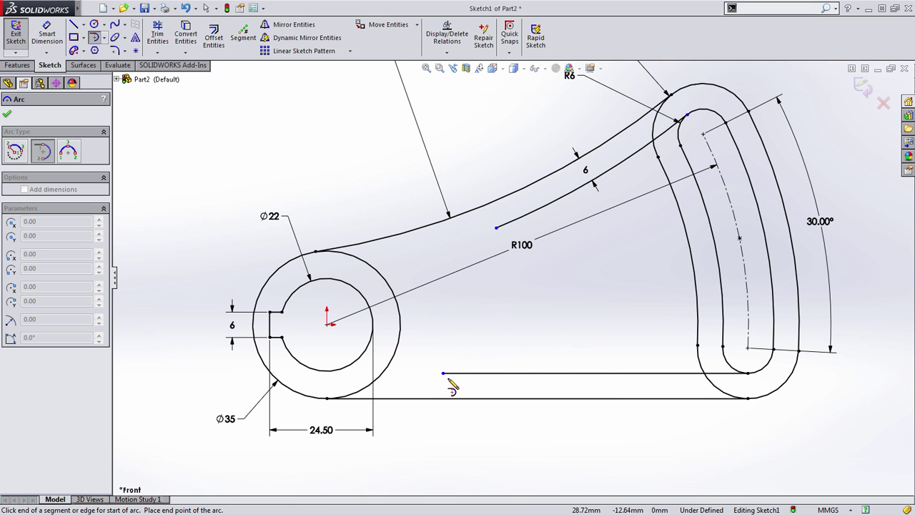
{"action": "left_click", "coordinate": [443, 373]}
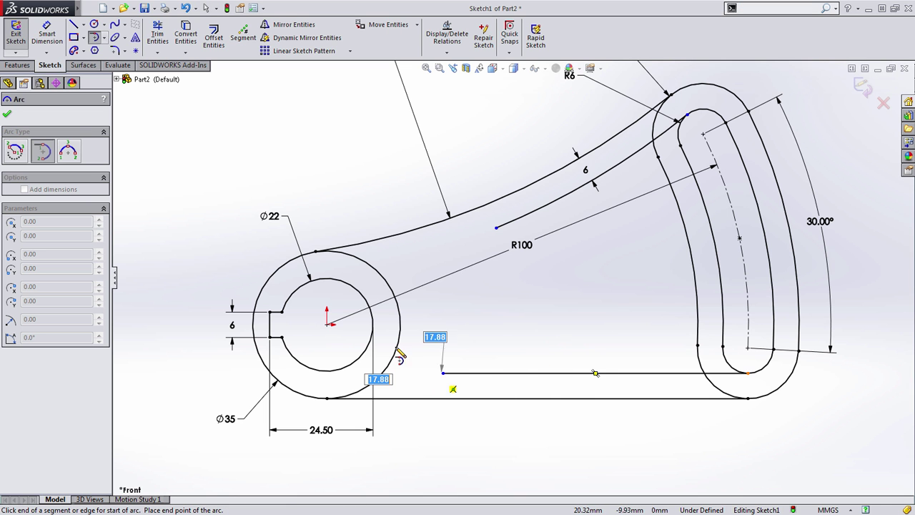
{"action": "left_click", "coordinate": [496, 228]}
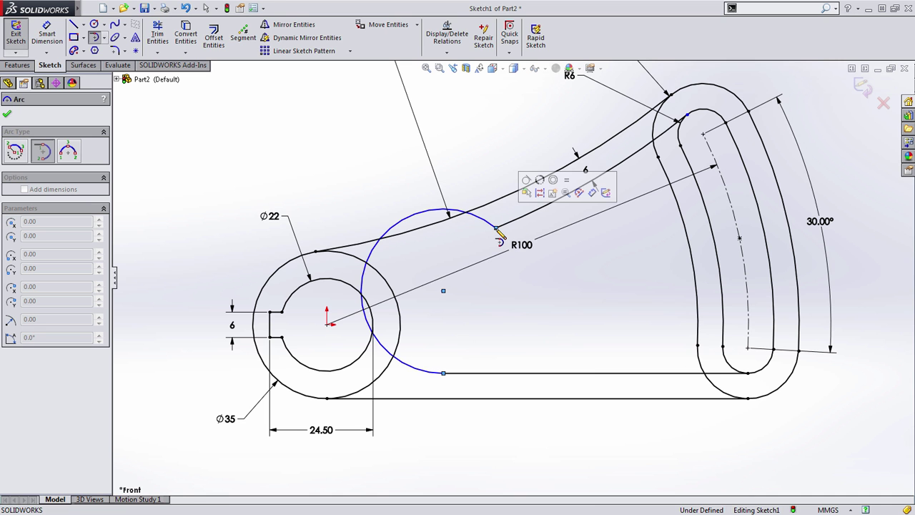
{"action": "left_click", "coordinate": [525, 180]}
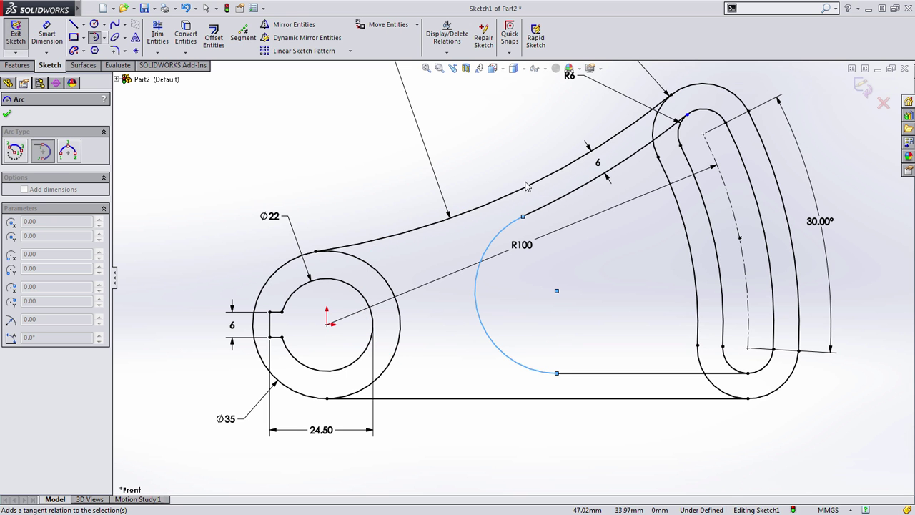
{"action": "key", "text": "Escape"}
{"action": "left_click_drag", "start_coordinate": [523, 215], "coordinate": [488, 231]}
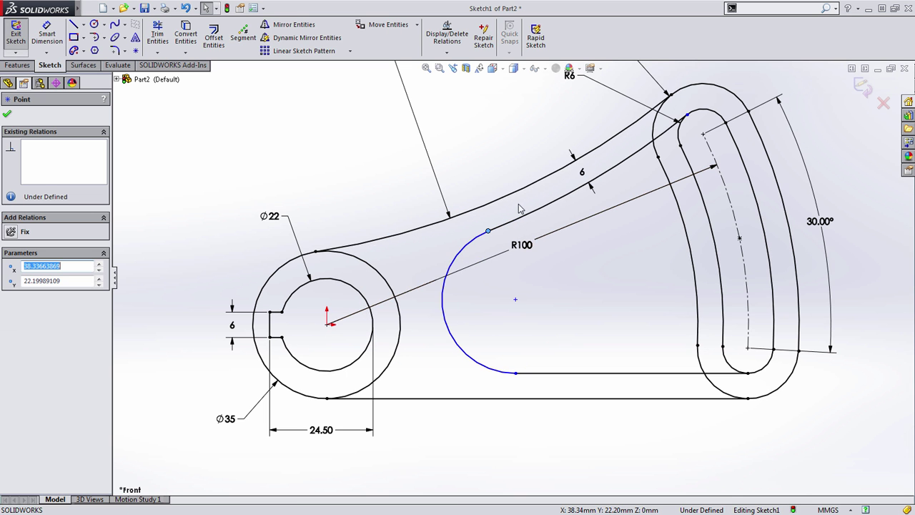
{"action": "left_click", "coordinate": [500, 335]}
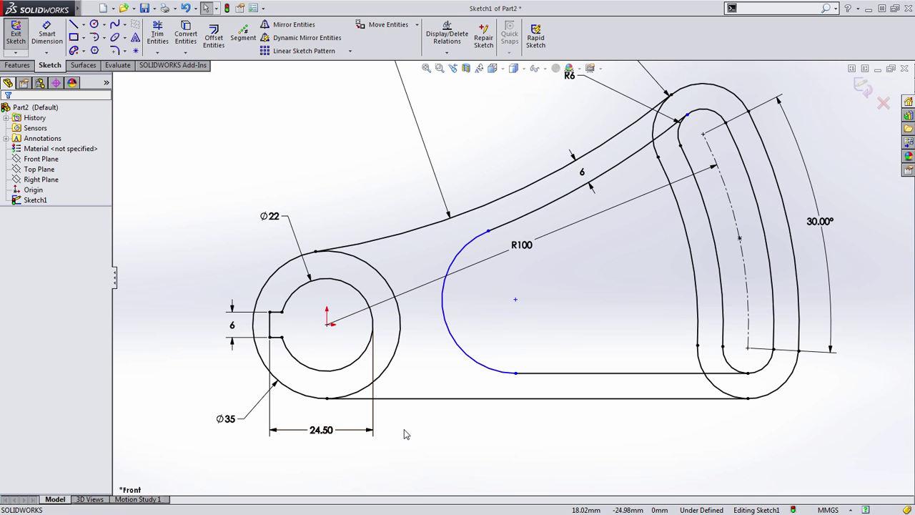
Dimension the gap between the Ø35 circle and the new arc as 6 mm
{"action": "key", "text": "s"}
{"action": "left_click", "coordinate": [440, 445]}
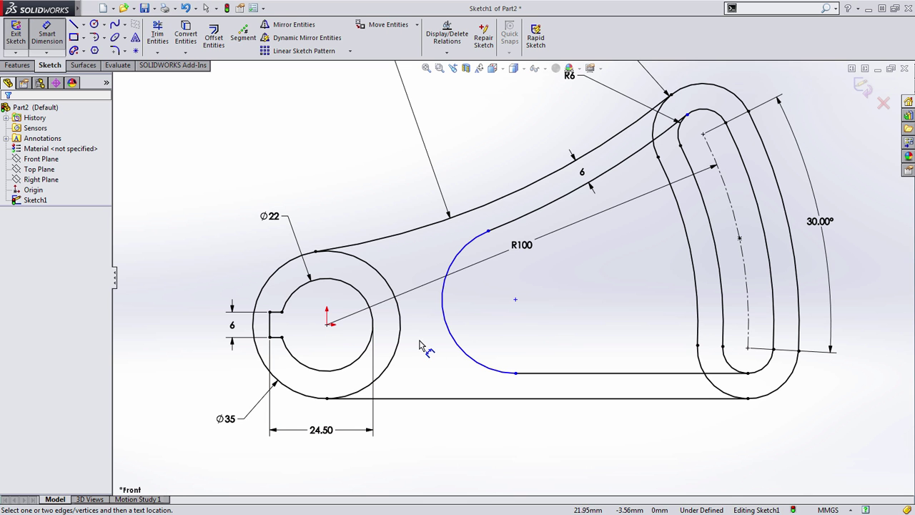
{"action": "left_click", "coordinate": [402, 322]}
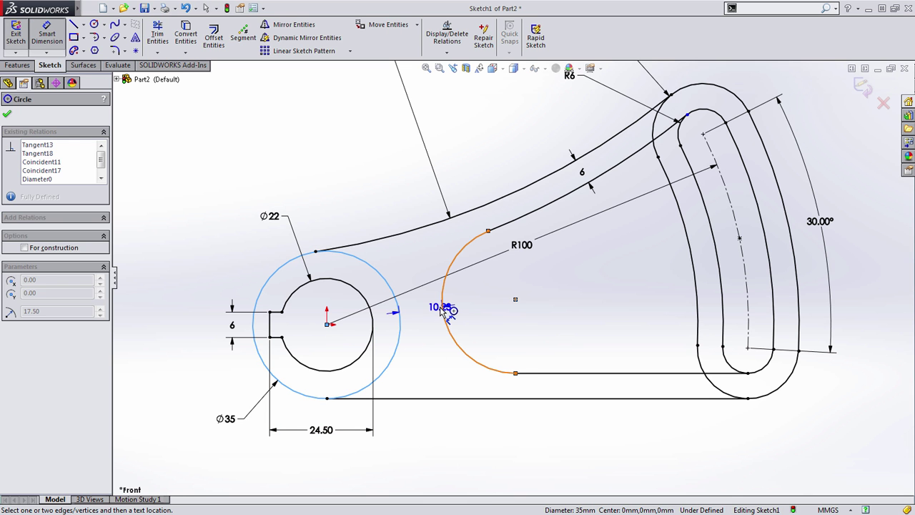
{"action": "left_click", "coordinate": [442, 312]}
{"action": "left_click", "coordinate": [427, 345]}
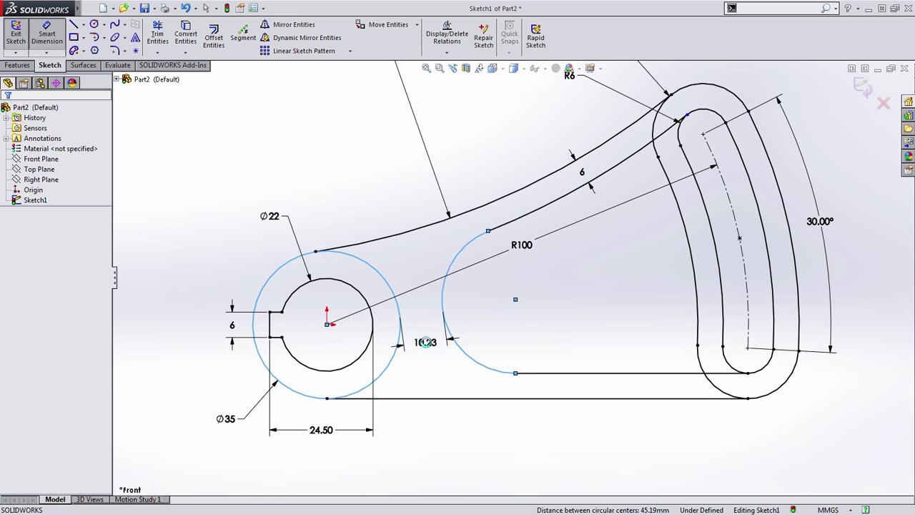
{"action": "type", "text": "6"}
{"action": "key", "text": "Return"}
{"action": "key", "text": "Escape"}
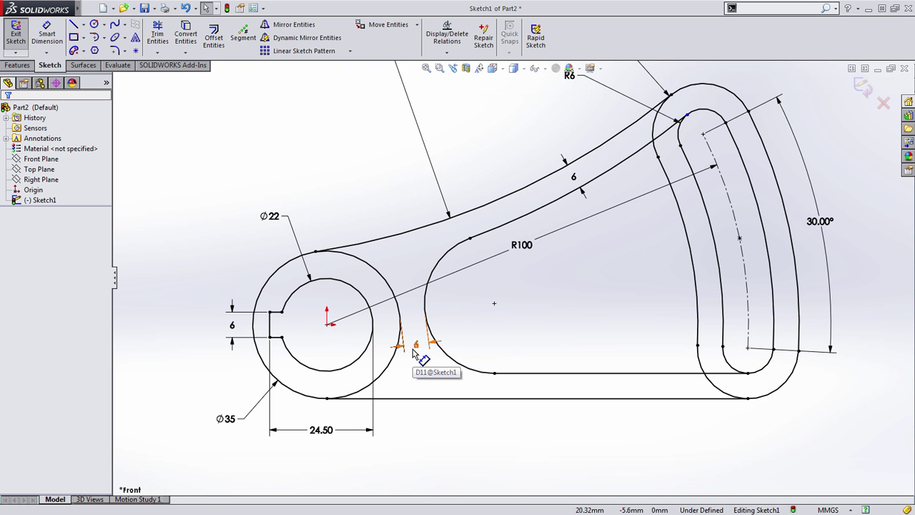
{"action": "scroll", "coordinate": [457, 361], "scroll_direction": "down", "scroll_amount": 3}
{"action": "mouse_move", "coordinate": [482, 356]}
{"action": "middle_mouse_down", "text": "ctrl"}
{"action": "mouse_move", "coordinate": [445, 377]}
{"action": "mouse_move", "coordinate": [454, 377]}
{"action": "middle_mouse_up", "text": "ctrl"}
{"action": "scroll", "coordinate": [514, 386], "scroll_direction": "up", "scroll_amount": 3}
Trim the leftover bottom-line piece and the small segment near the R6 arc
{"action": "key", "text": "s"}
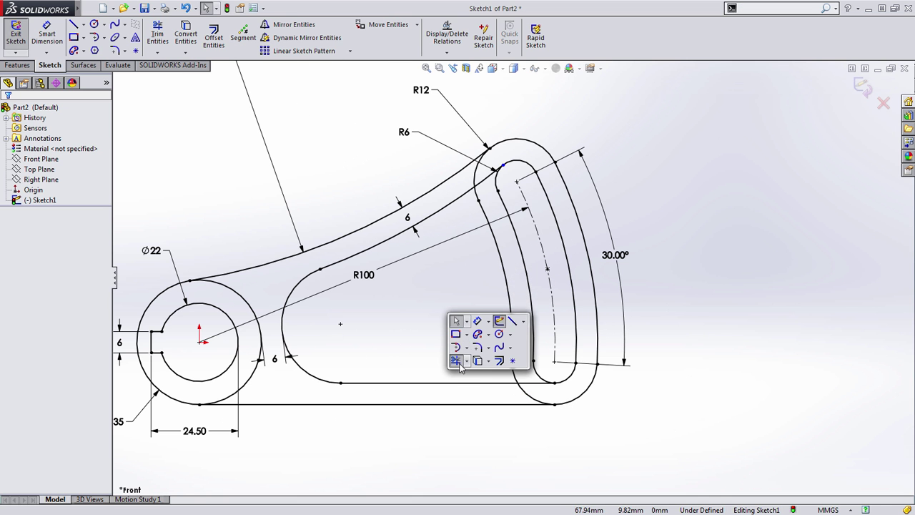
{"action": "left_click", "coordinate": [474, 355]}
{"action": "left_click_drag", "start_coordinate": [541, 386], "coordinate": [530, 380]}
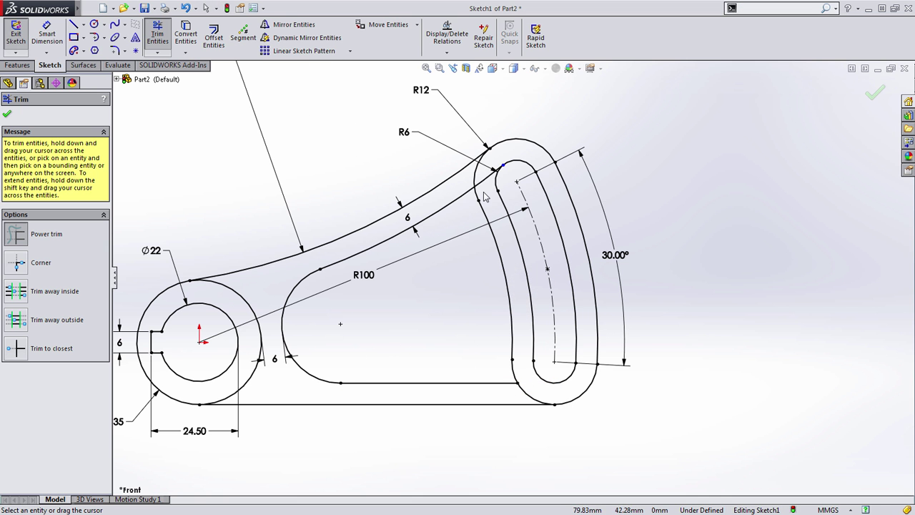
{"action": "left_click_drag", "start_coordinate": [485, 182], "coordinate": [477, 187]}
{"action": "key", "text": "Escape"}
Tilt the view into 3D and exit Sketch1
{"action": "scroll", "coordinate": [512, 275], "scroll_direction": "down", "scroll_amount": 3}
{"action": "middle_click_drag", "start_coordinate": [431, 282], "coordinate": [423, 309], "text": "ctrl"}
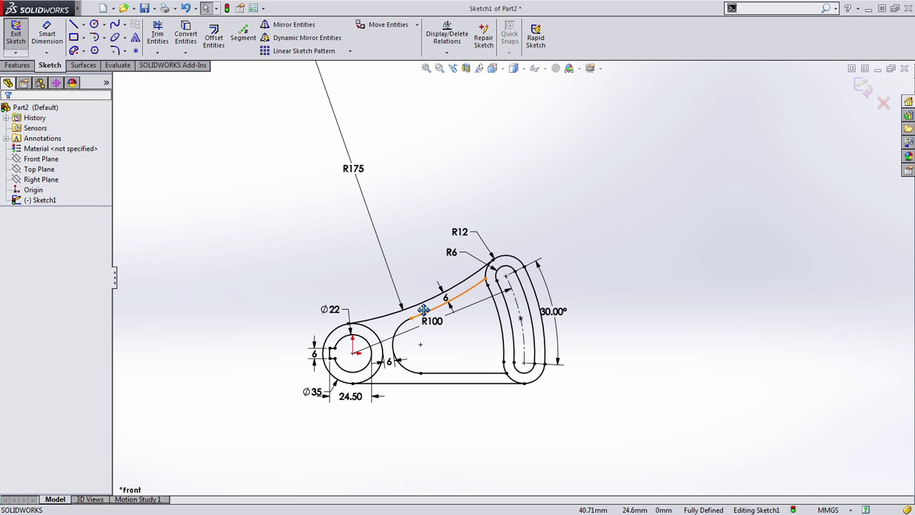
{"action": "mouse_move", "coordinate": [408, 370]}
{"action": "middle_mouse_down"}
{"action": "mouse_move", "coordinate": [374, 394]}
{"action": "mouse_move", "coordinate": [388, 412]}
{"action": "mouse_move", "coordinate": [401, 422]}
{"action": "mouse_move", "coordinate": [435, 391]}
{"action": "middle_mouse_up"}
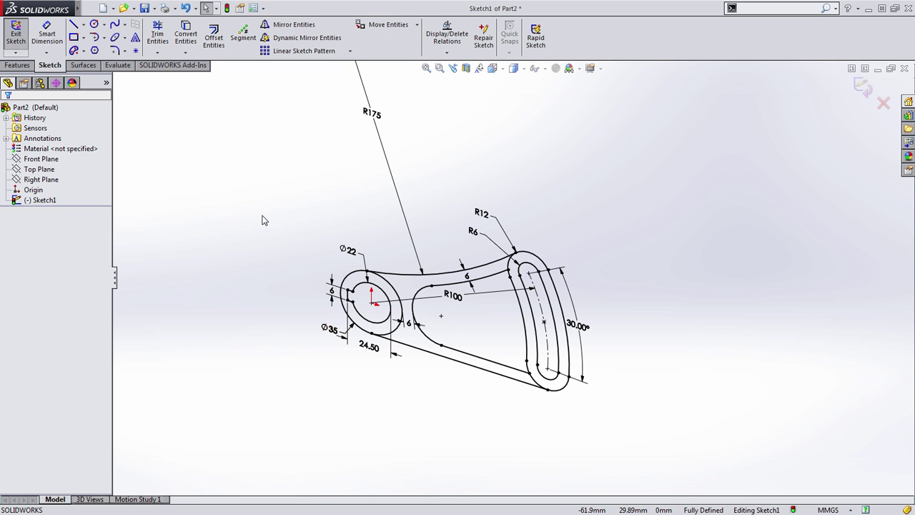
{"action": "key", "text": "ctrl+b"}
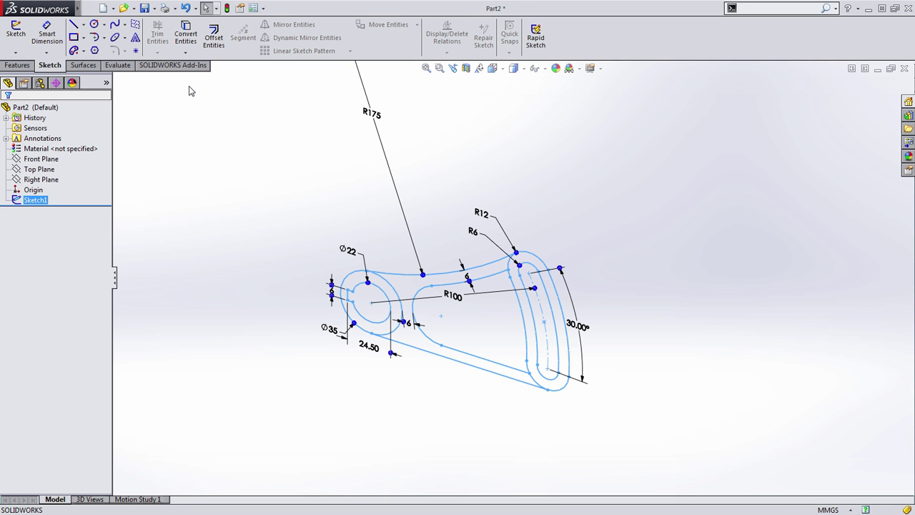
Extrude the ring around the bore 30 mm as Boss-Extrude1 and expand it to show Sketch1
{"action": "left_click", "coordinate": [216, 119]}
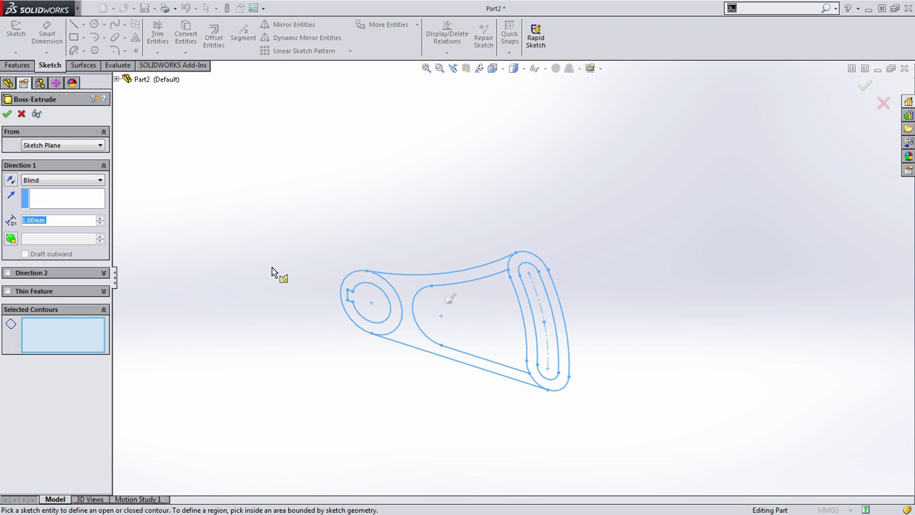
{"action": "left_click", "coordinate": [361, 277]}
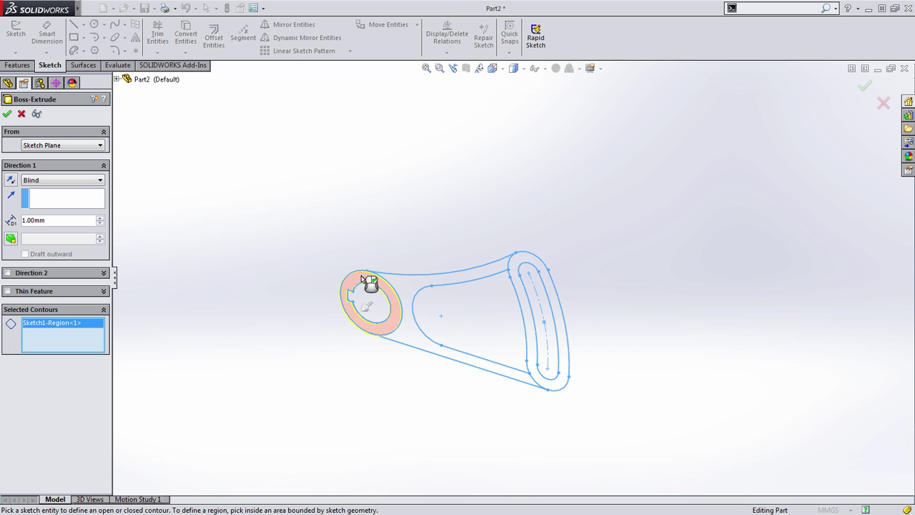
{"action": "type", "text": "3"}
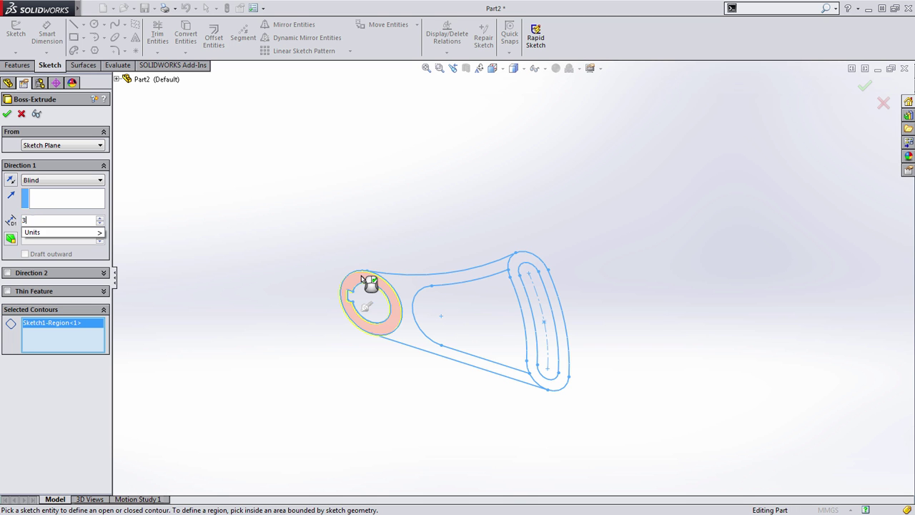
{"action": "type", "text": "0"}
{"action": "right_click", "coordinate": [339, 318]}
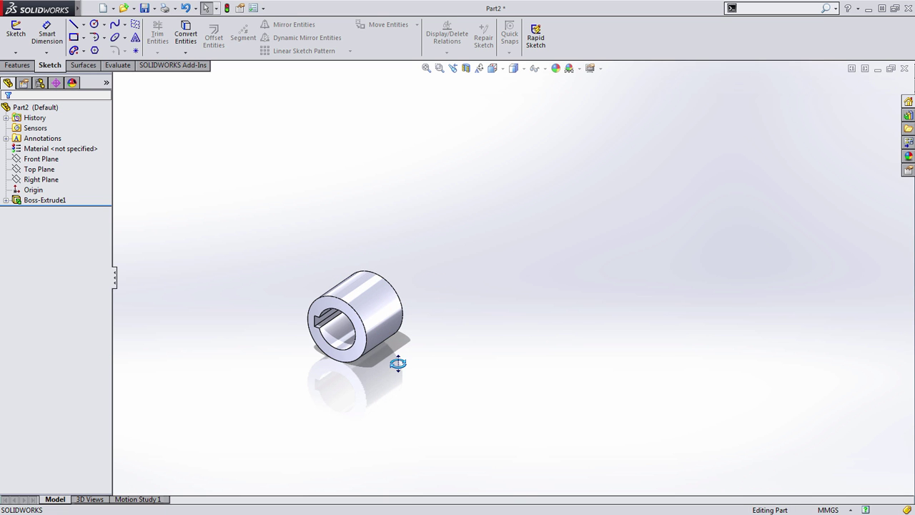
{"action": "middle_click_drag", "start_coordinate": [400, 362], "coordinate": [407, 358]}
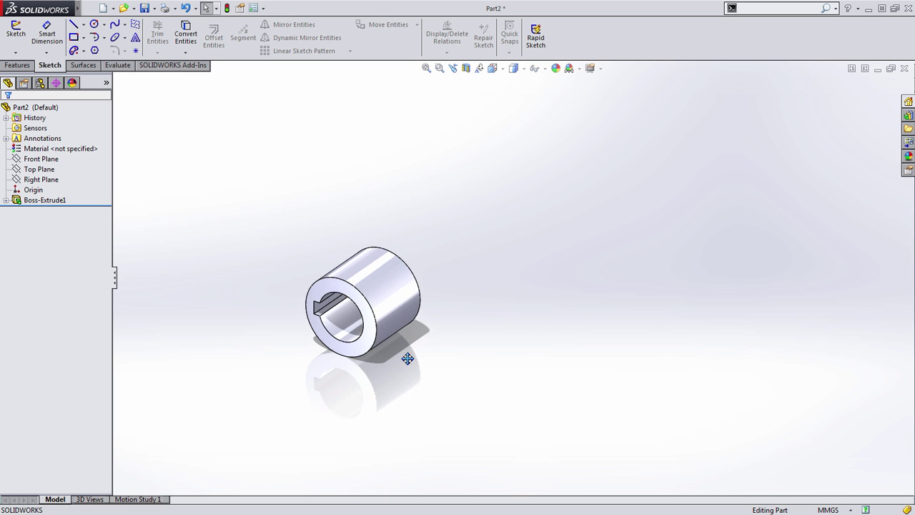
{"action": "left_click", "coordinate": [5, 201]}
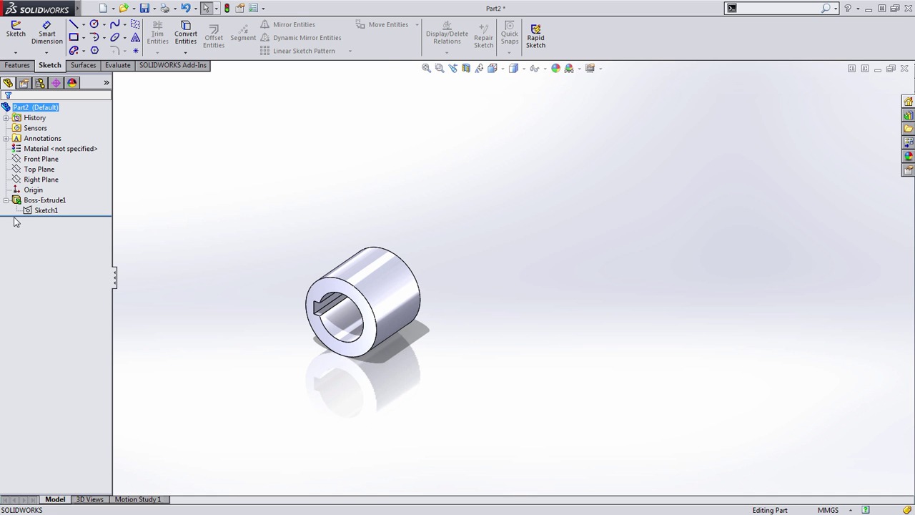
Extrude Sketch1's curved slotted-end region 16 mm deep, starting from an offset
{"action": "left_click", "coordinate": [29, 211]}
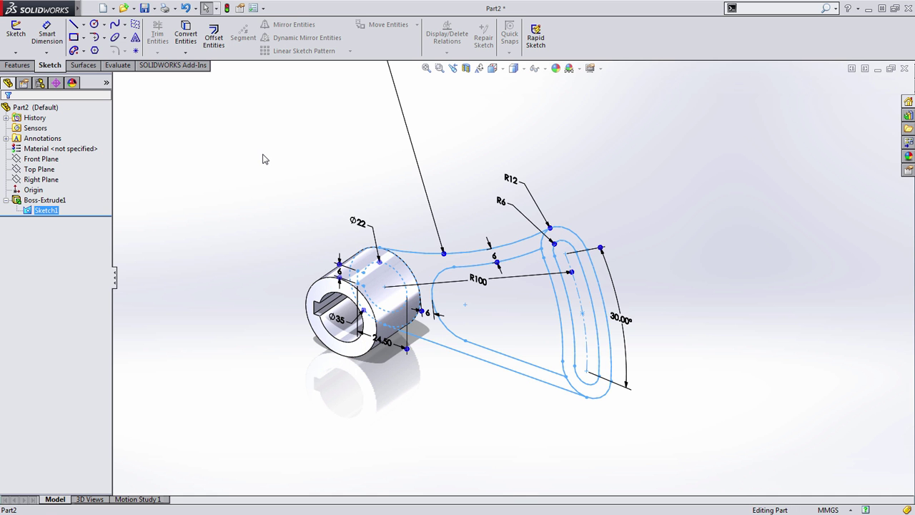
{"action": "left_click", "coordinate": [293, 165]}
{"action": "left_click", "coordinate": [577, 245]}
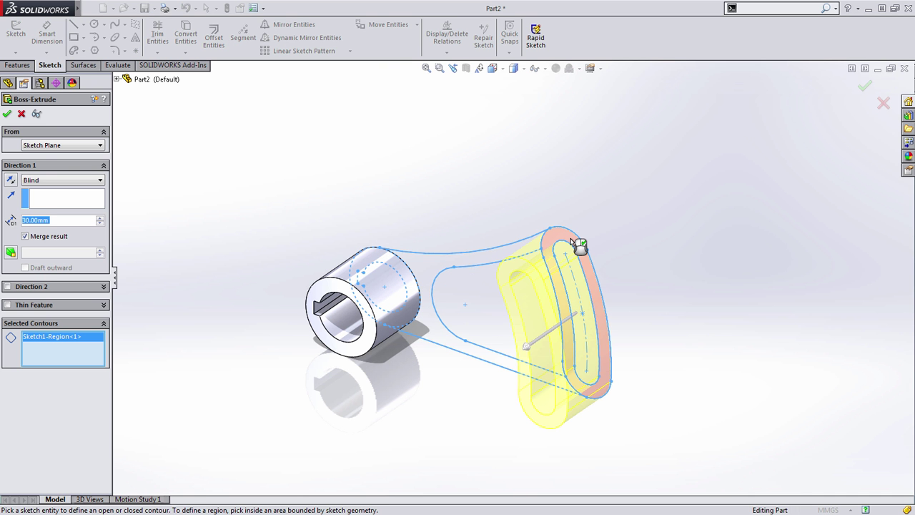
{"action": "type", "text": "16"}
{"action": "key", "text": "Return"}
{"action": "scroll", "coordinate": [577, 244], "scroll_direction": "down", "scroll_amount": 1}
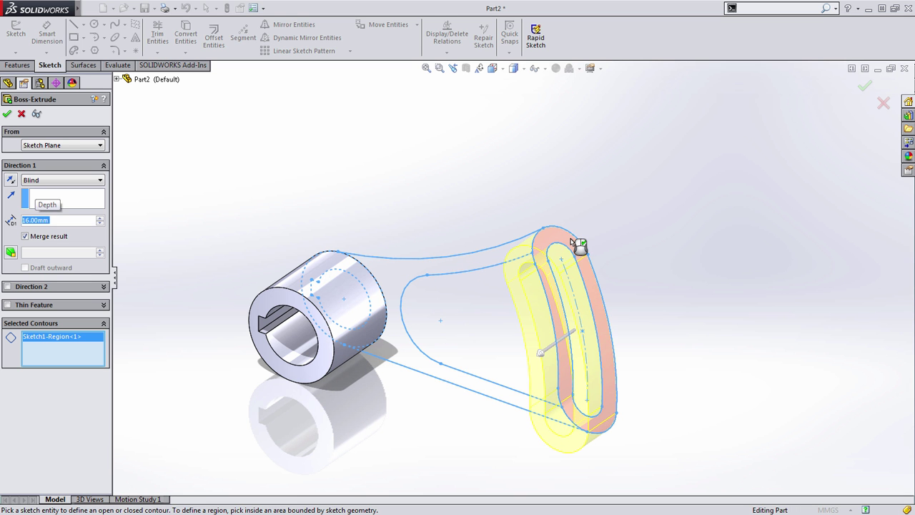
{"action": "left_click", "coordinate": [74, 145]}
{"action": "left_click", "coordinate": [62, 178]}
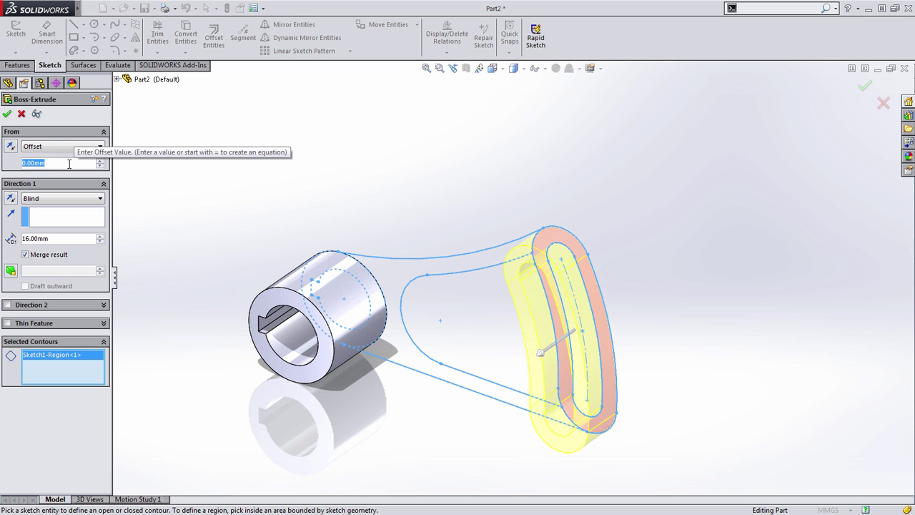
{"action": "key", "text": "Return"}
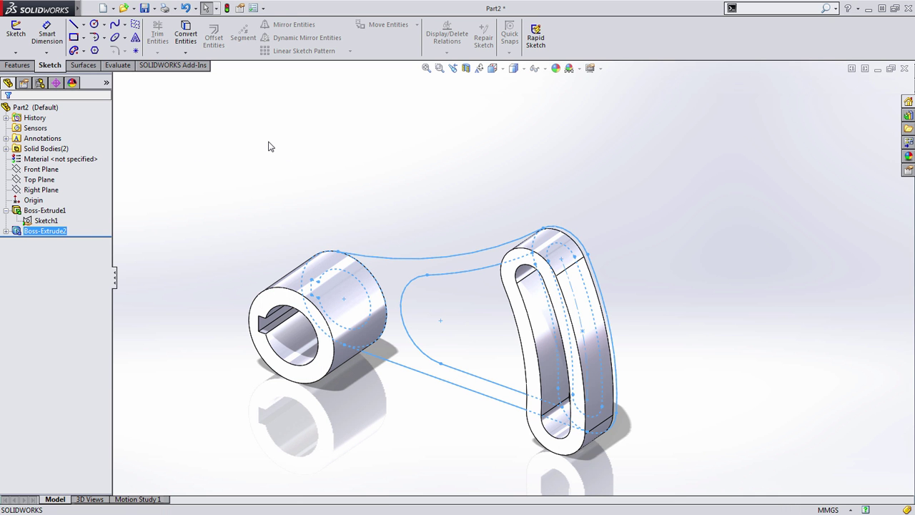
Extrude Sketch1's connecting web region 14 mm deep from a 3 mm offset
{"action": "left_click", "coordinate": [46, 220]}
{"action": "left_click", "coordinate": [241, 109]}
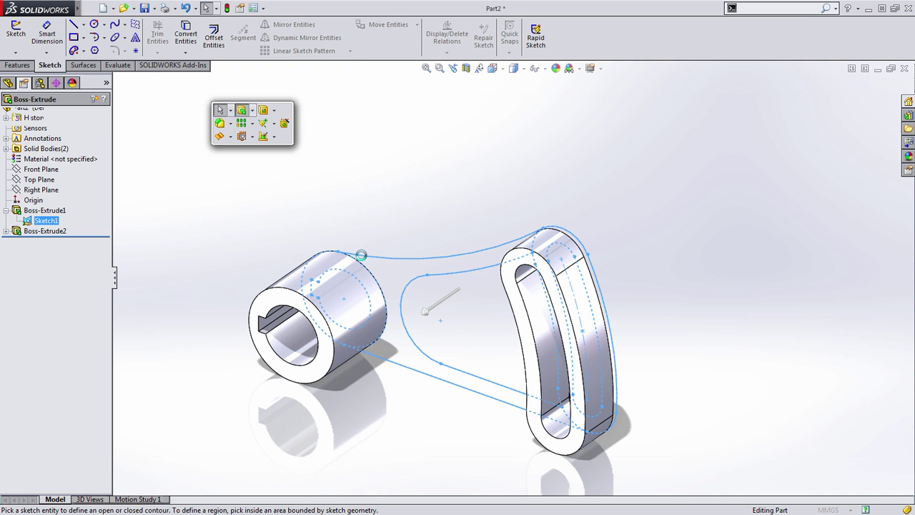
{"action": "left_click", "coordinate": [406, 283]}
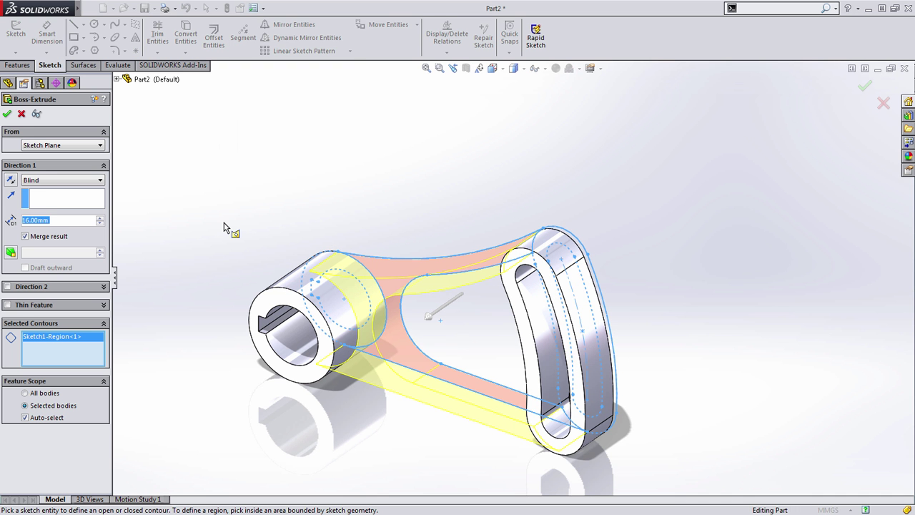
{"action": "type", "text": "14"}
{"action": "key", "text": "Return"}
{"action": "left_click", "coordinate": [93, 146]}
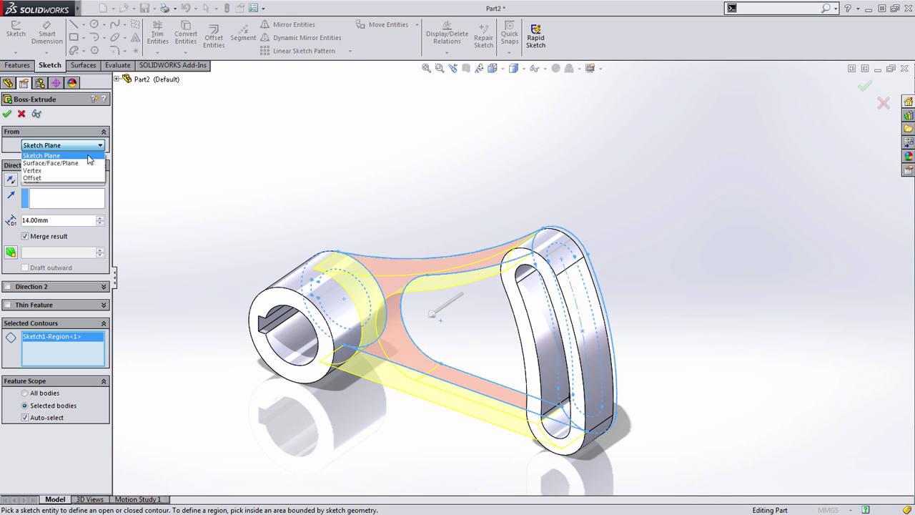
{"action": "left_click", "coordinate": [71, 180]}
{"action": "type", "text": "3"}
{"action": "key", "text": "Return"}
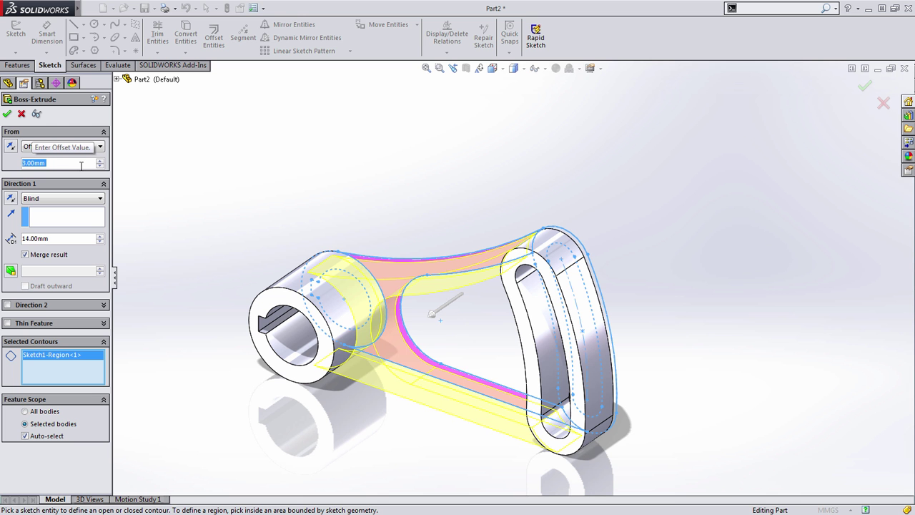
{"action": "key", "text": "Return"}
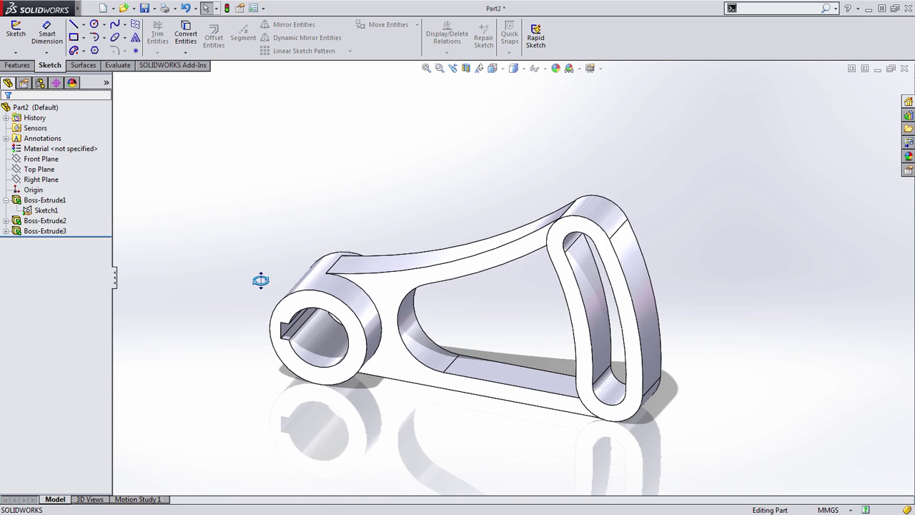
Fillet the cutout's inner, curved top and bottom faces at 2 mm
{"action": "left_click", "coordinate": [5, 200]}
{"action": "middle_click_drag", "start_coordinate": [300, 231], "coordinate": [275, 212]}
{"action": "key", "text": "s"}
{"action": "left_click", "coordinate": [269, 170]}
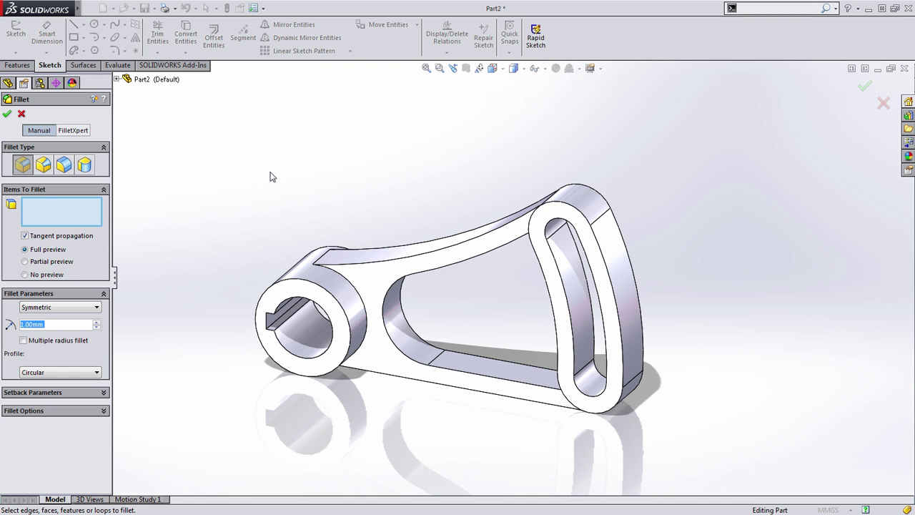
{"action": "type", "text": "3"}
{"action": "key", "text": "Escape"}
{"action": "left_click", "coordinate": [418, 354]}
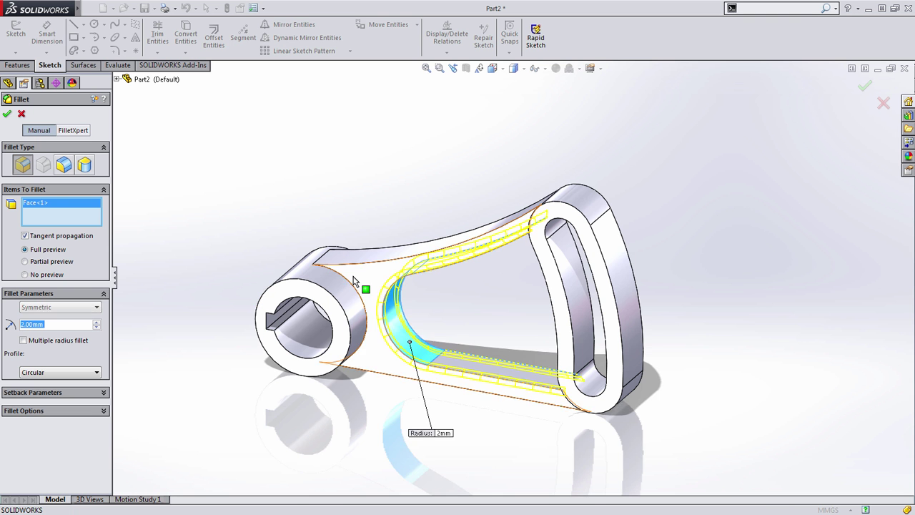
{"action": "middle_click_drag", "start_coordinate": [378, 289], "coordinate": [455, 386]}
{"action": "left_click", "coordinate": [418, 261]}
{"action": "left_click", "coordinate": [461, 395]}
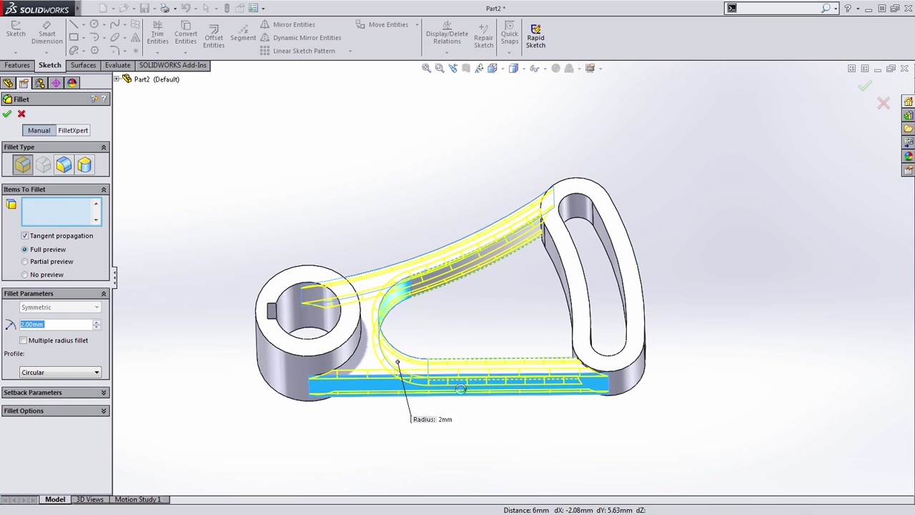
{"action": "key", "text": "Return"}
Add a second fillet rounding the cutout's inner bottom and upper inner faces
{"action": "middle_click_drag", "start_coordinate": [474, 333], "coordinate": [510, 347]}
{"action": "left_click", "coordinate": [470, 300]}
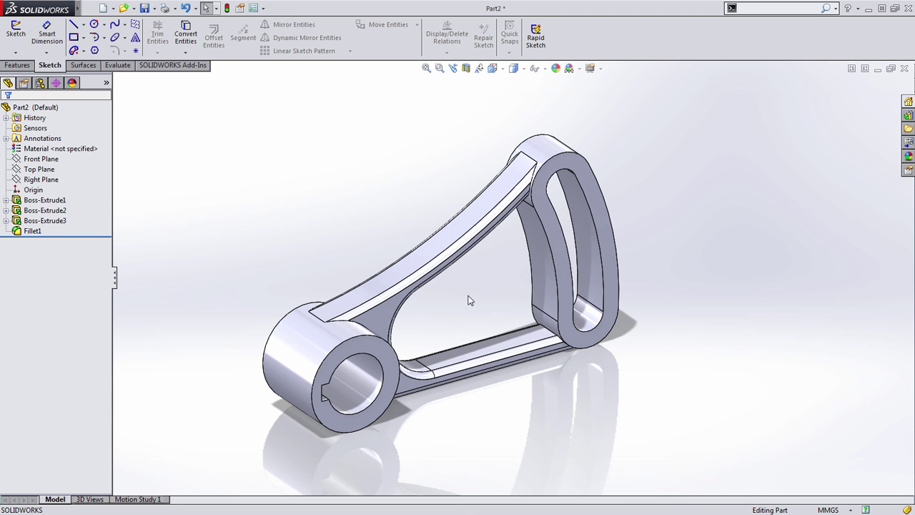
{"action": "key", "text": "s"}
{"action": "left_click", "coordinate": [497, 343]}
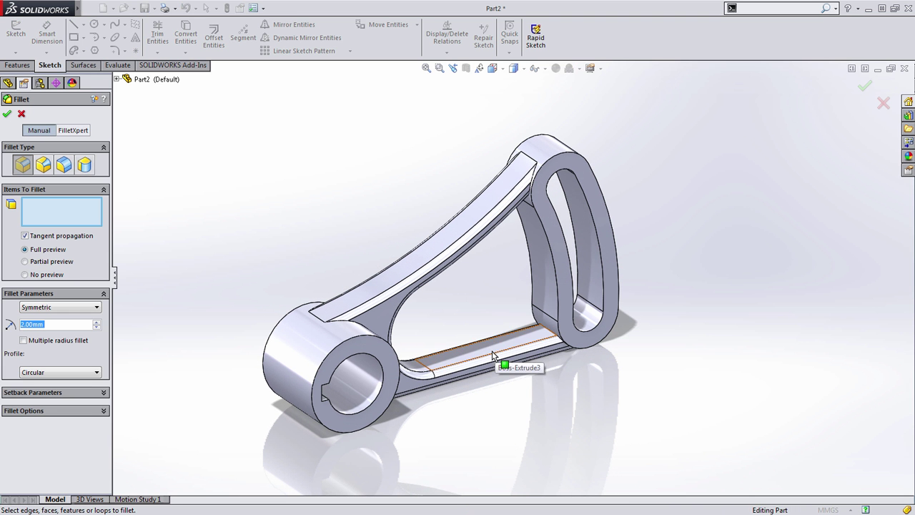
{"action": "left_click", "coordinate": [499, 358]}
{"action": "middle_click_drag", "start_coordinate": [499, 357], "coordinate": [544, 361]}
{"action": "left_click", "coordinate": [536, 211]}
{"action": "middle_click_drag", "start_coordinate": [450, 319], "coordinate": [421, 303]}
{"action": "key", "text": "Return"}
Fillet both edges where the web meets the hub at 4 mm
{"action": "key", "text": "s"}
{"action": "left_click", "coordinate": [355, 138]}
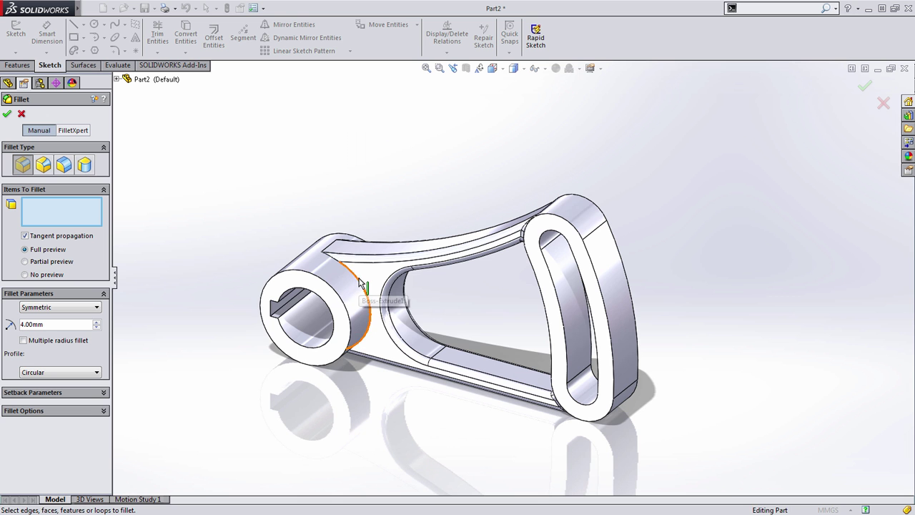
{"action": "left_click", "coordinate": [378, 303]}
{"action": "middle_click_drag", "start_coordinate": [377, 304], "coordinate": [307, 306]}
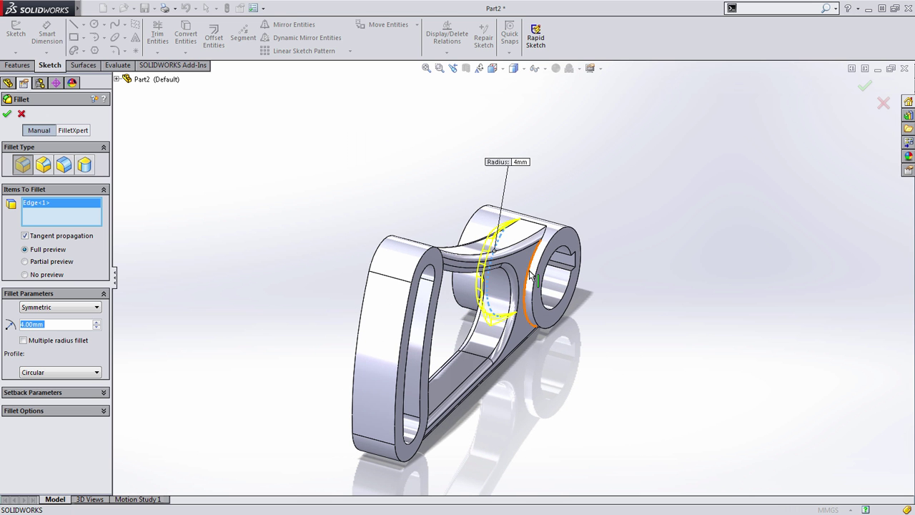
{"action": "left_click", "coordinate": [544, 294]}
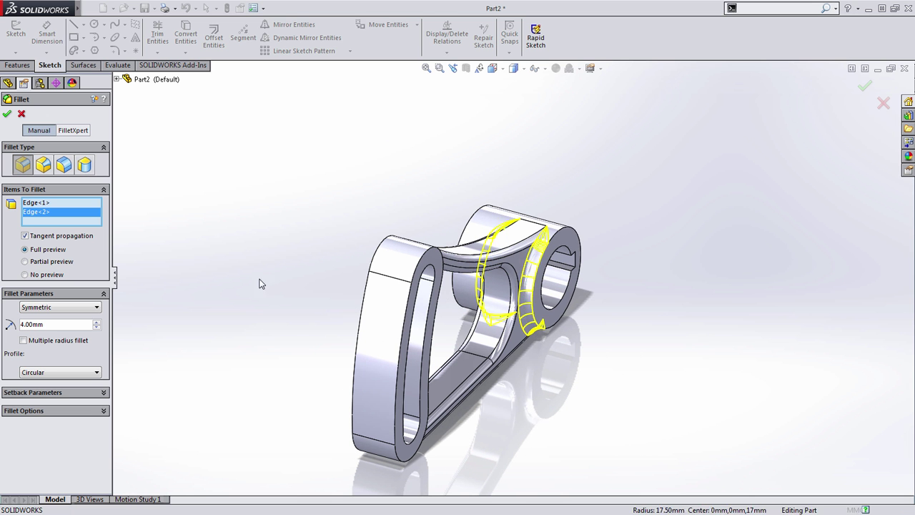
{"action": "key", "text": "Return"}
{"action": "middle_click_drag", "start_coordinate": [258, 283], "coordinate": [359, 285]}
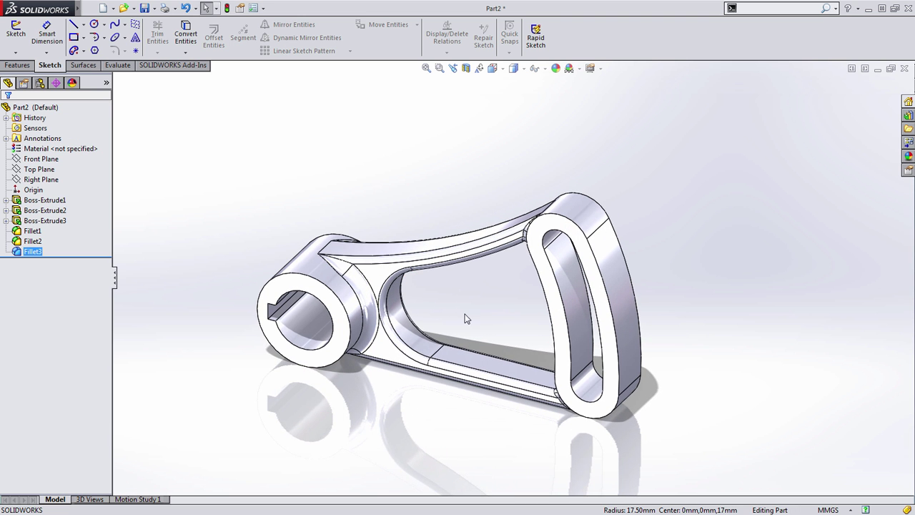
Assign AISI 1020 steel from the material library to the link arm via Edit Material
{"action": "middle_click_drag", "start_coordinate": [474, 293], "coordinate": [476, 280]}
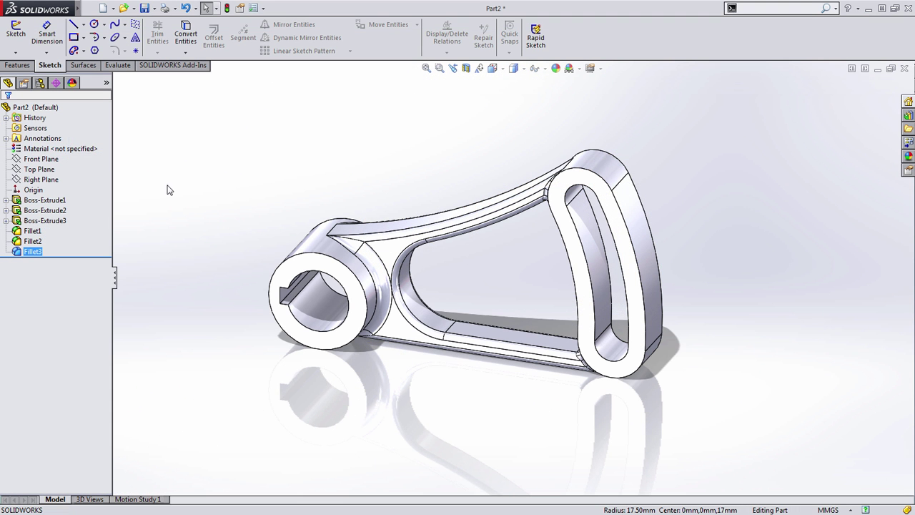
{"action": "left_click", "coordinate": [60, 148]}
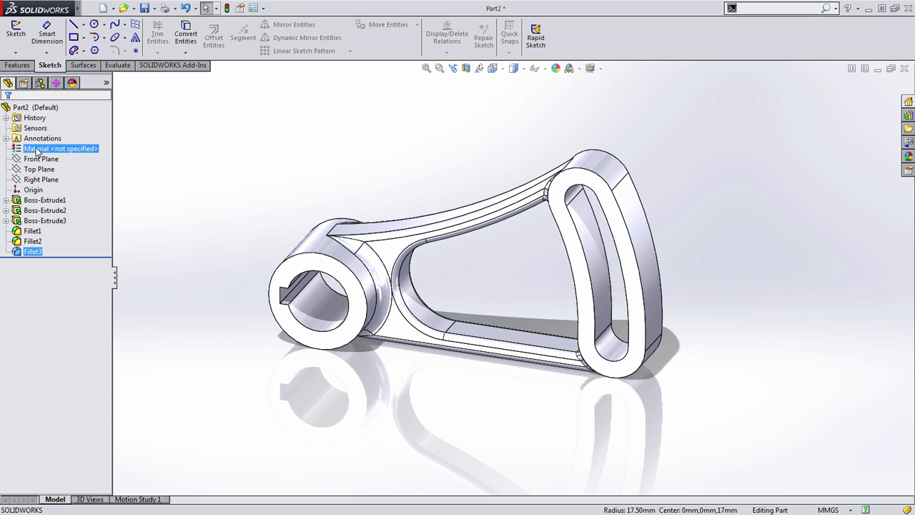
{"action": "right_click", "coordinate": [32, 152]}
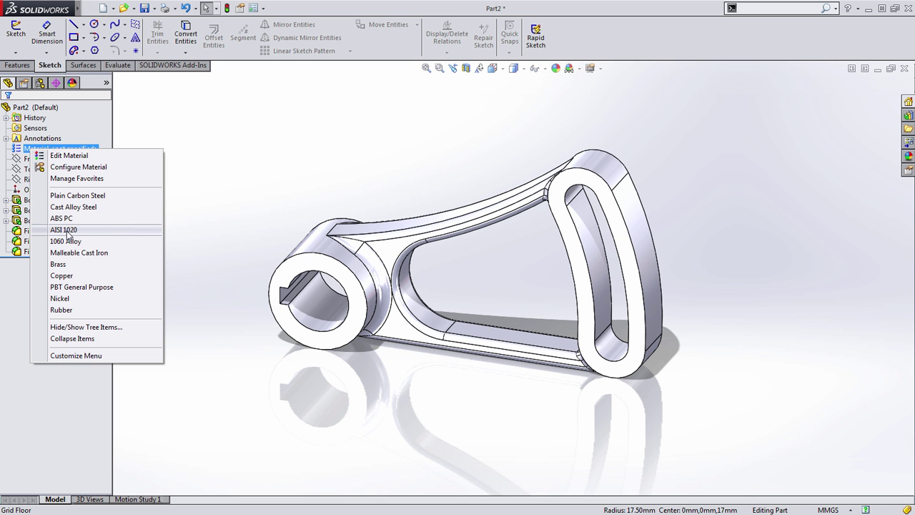
{"action": "left_click", "coordinate": [68, 155]}
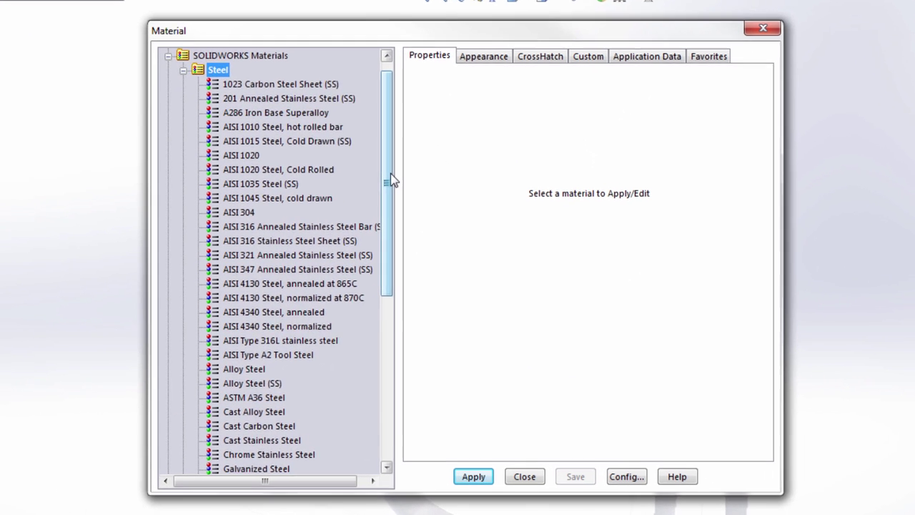
{"action": "left_click_drag", "start_coordinate": [402, 199], "coordinate": [303, 163]}
{"action": "left_click", "coordinate": [230, 153]}
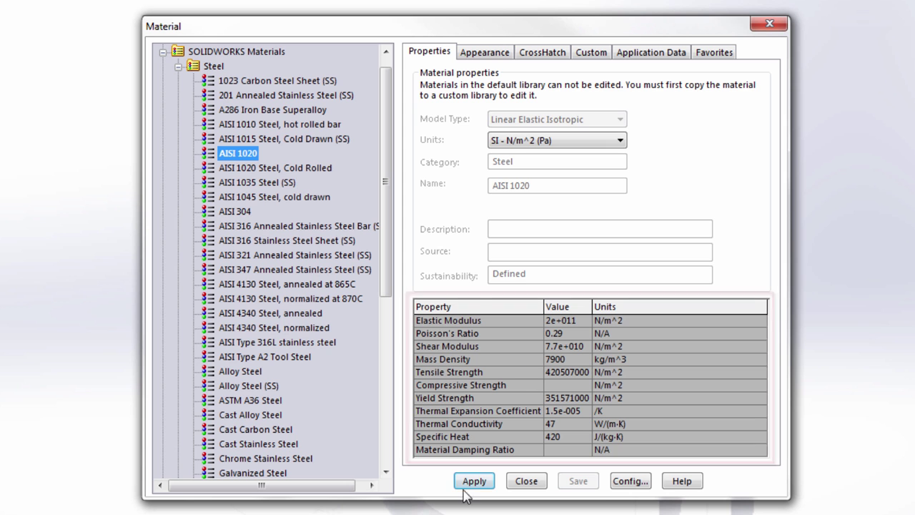
{"action": "left_click", "coordinate": [491, 54]}
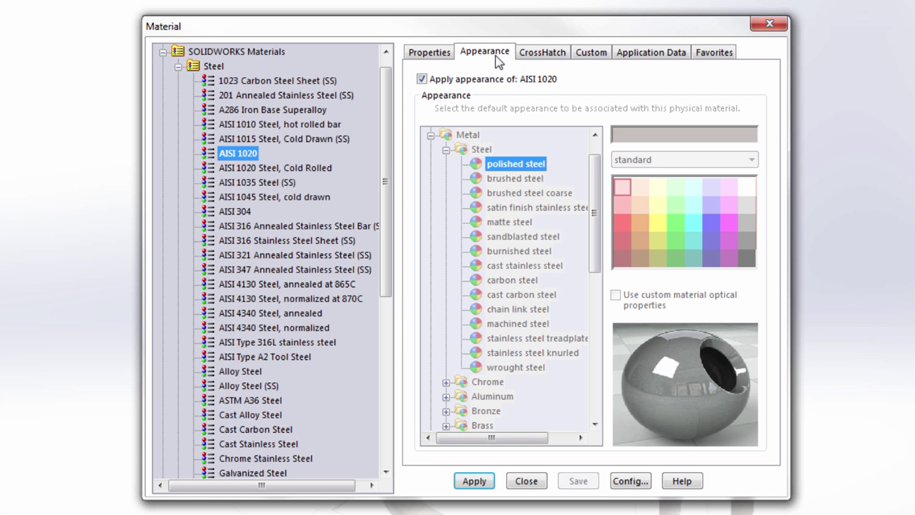
{"action": "left_click", "coordinate": [539, 55]}
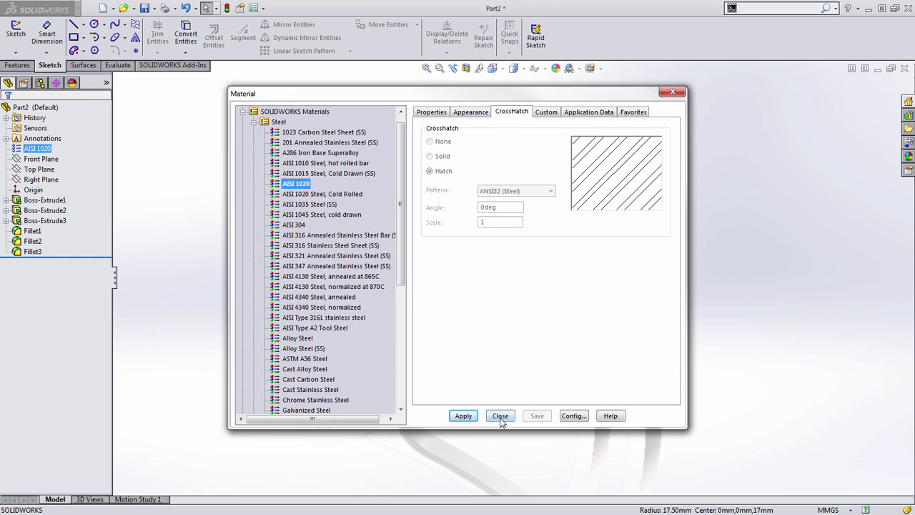
{"action": "left_click", "coordinate": [500, 415]}
{"action": "middle_click_drag", "start_coordinate": [498, 419], "coordinate": [401, 388]}
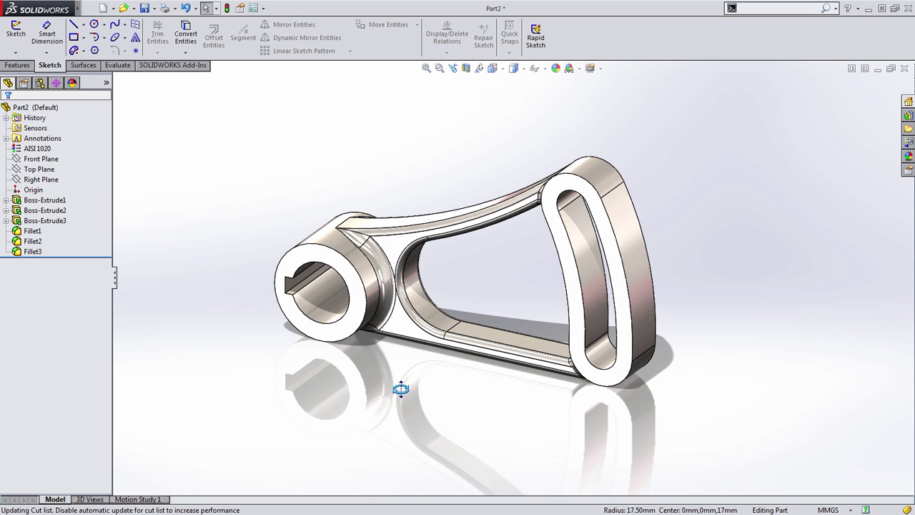
Save the part as Model Mania 2008.SLDPRT, replacing the existing file
{"action": "key", "text": "ctrl+s"}
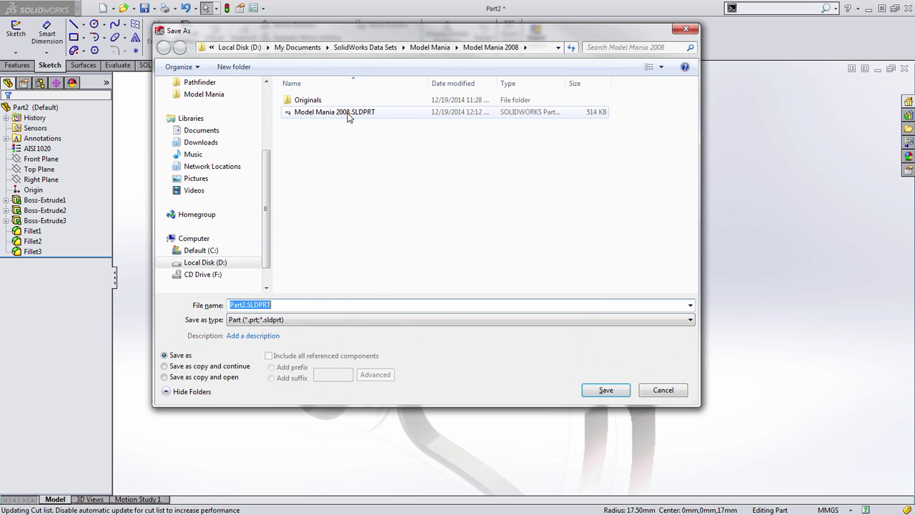
{"action": "left_click", "coordinate": [350, 113]}
{"action": "left_click", "coordinate": [608, 391]}
{"action": "left_click", "coordinate": [491, 271]}
{"action": "middle_click_drag", "start_coordinate": [513, 288], "coordinate": [527, 282], "text": "ctrl"}
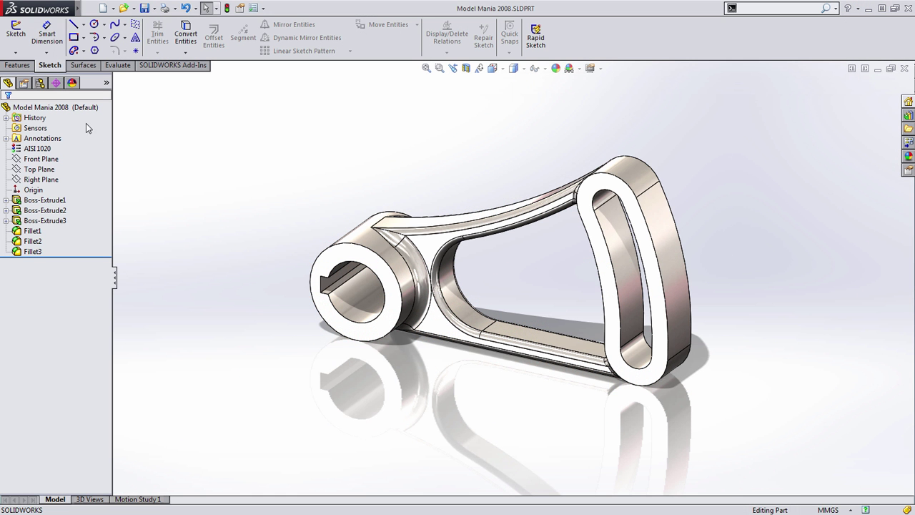
Add a configuration named PHASE 2 without linking display states to it
{"action": "left_click", "coordinate": [40, 82]}
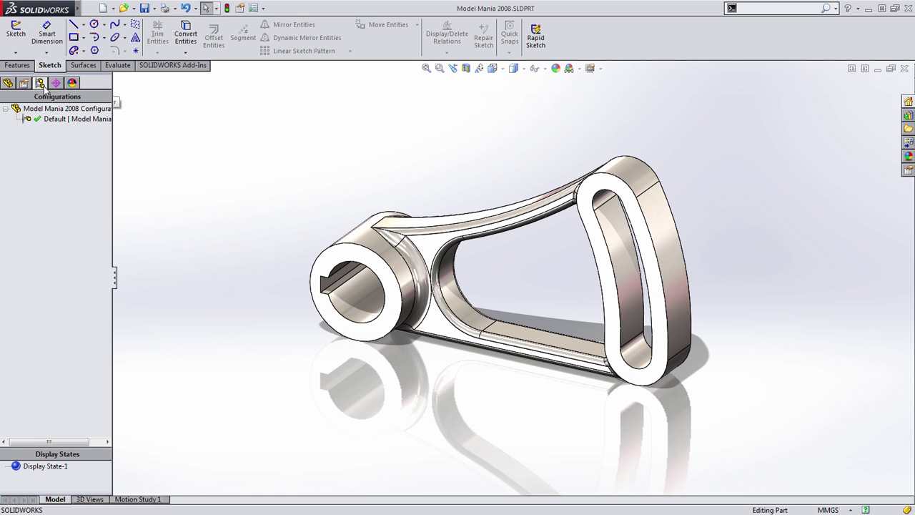
{"action": "right_click", "coordinate": [41, 144]}
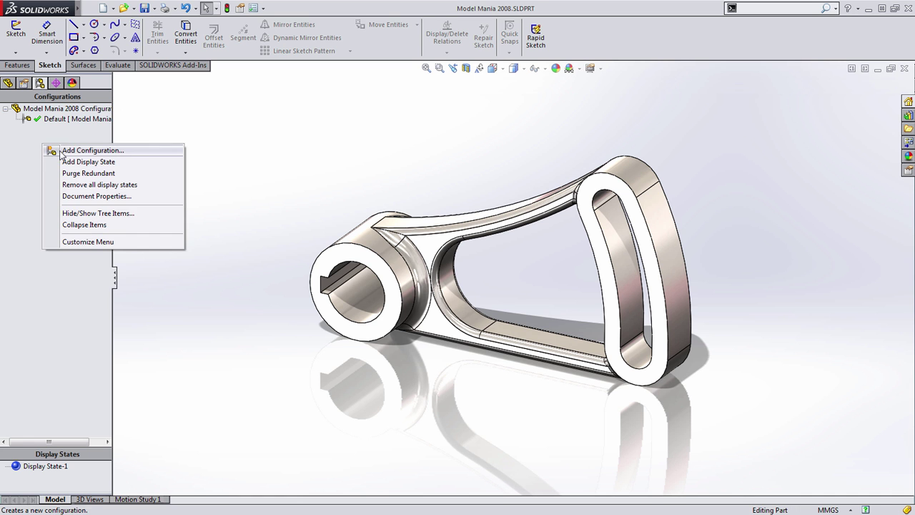
{"action": "left_click", "coordinate": [61, 151]}
{"action": "type", "text": "PGHASE"}
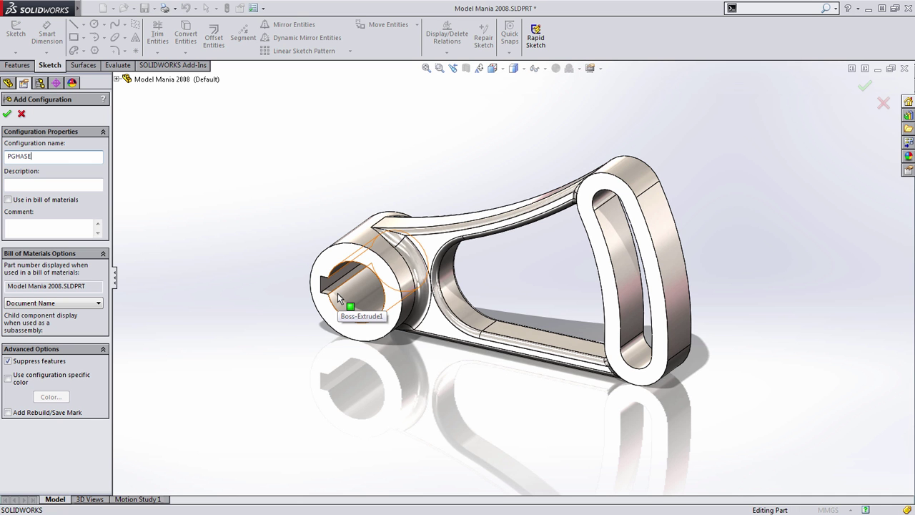
{"action": "key", "text": "BackSpace"}
{"action": "key", "text": "BackSpace"}
{"action": "key", "text": "BackSpace"}
{"action": "key", "text": "BackSpace"}
{"action": "key", "text": "BackSpace"}
{"action": "type", "text": "HASE 2"}
{"action": "key", "text": "Return"}
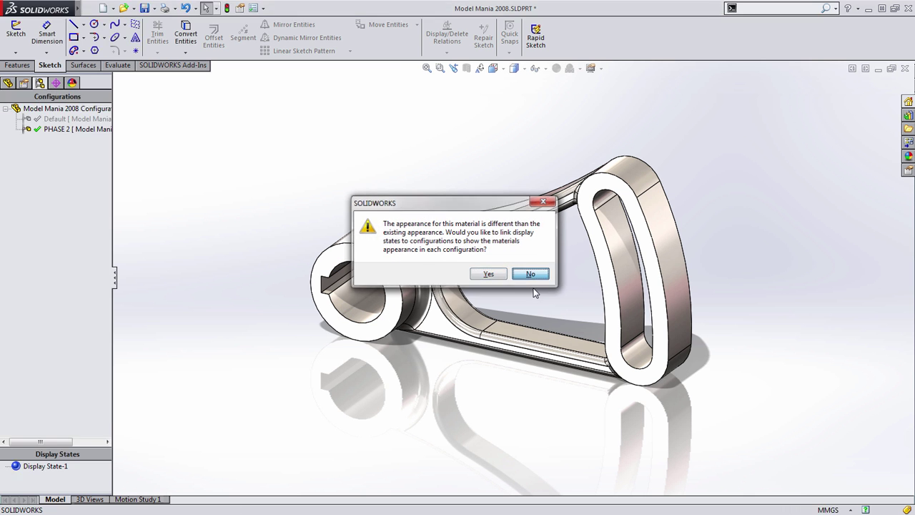
{"action": "key", "text": "Return"}
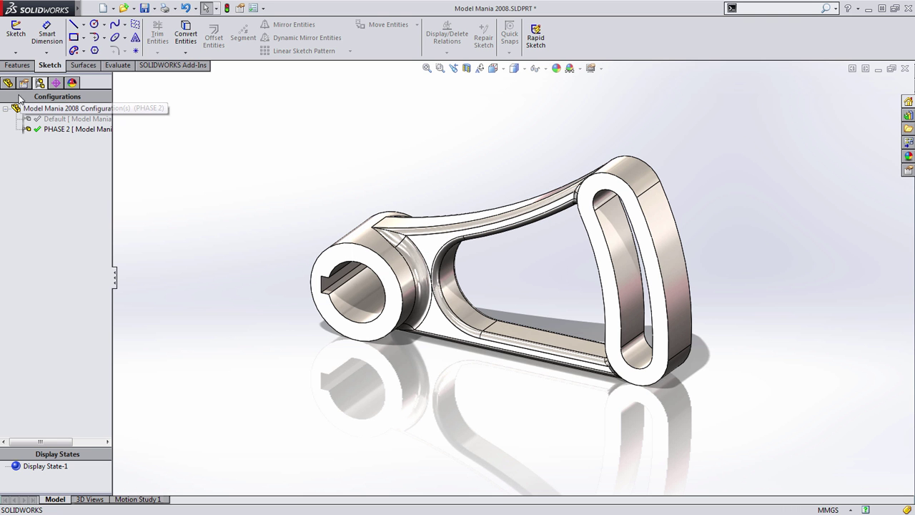
{"action": "left_click", "coordinate": [7, 83]}
{"action": "middle_click_drag", "start_coordinate": [435, 373], "coordinate": [501, 382]}
Change the rib's 6 mm dimension to 14 mm and rebuild
{"action": "left_click", "coordinate": [554, 316]}
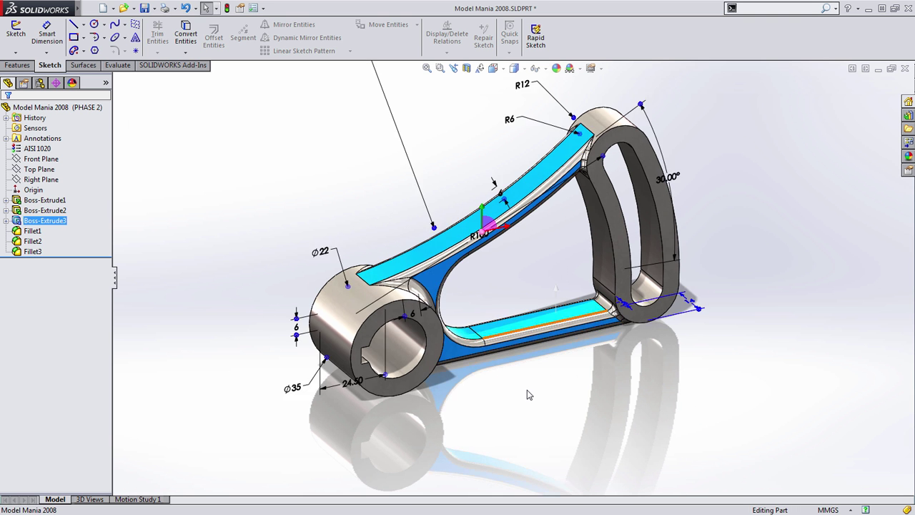
{"action": "middle_click_drag", "start_coordinate": [682, 357], "coordinate": [549, 250]}
{"action": "scroll", "coordinate": [549, 250], "scroll_direction": "down", "scroll_amount": 3}
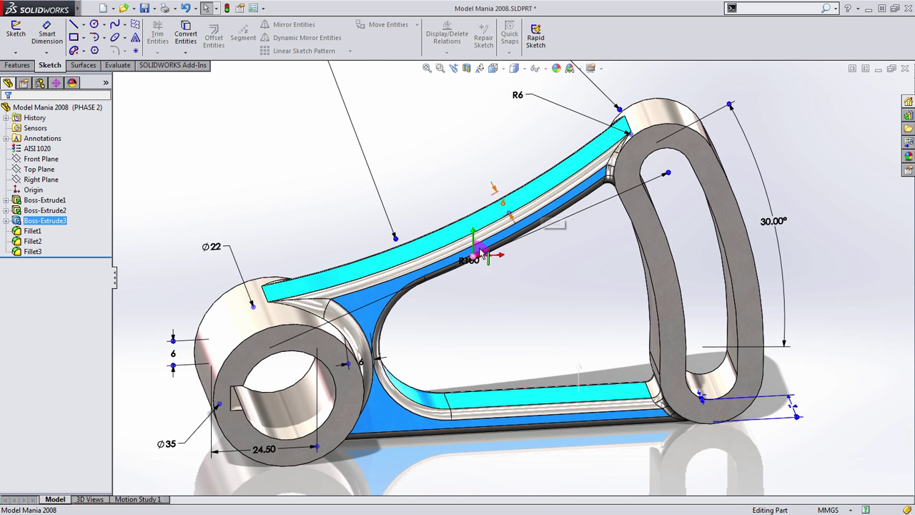
{"action": "double_click", "coordinate": [509, 207]}
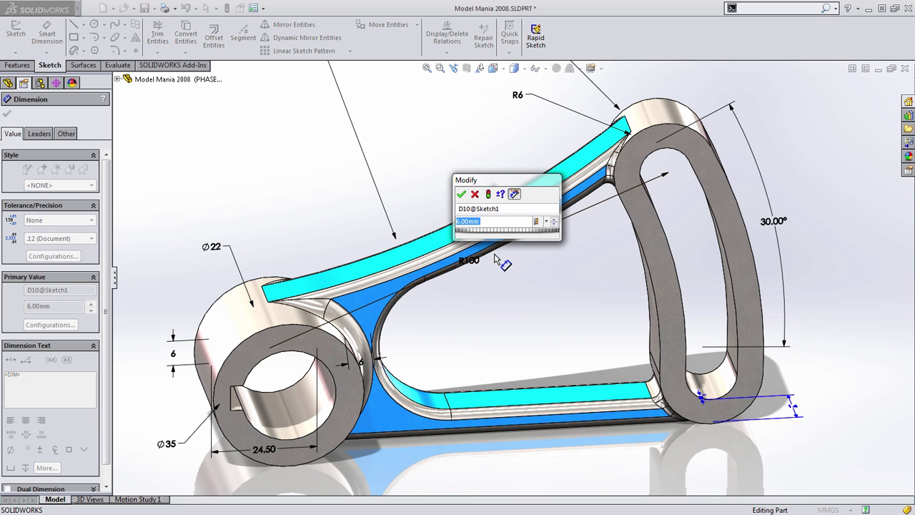
{"action": "type", "text": "14"}
{"action": "key", "text": "Return"}
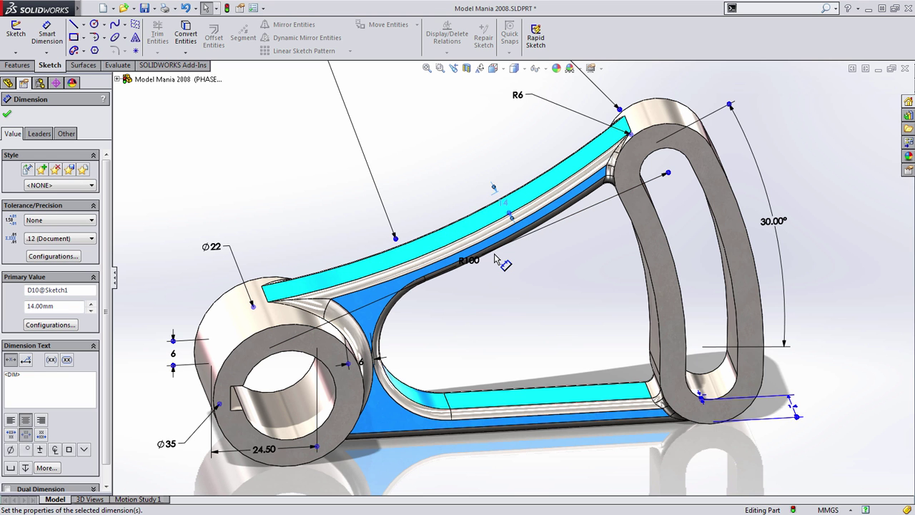
{"action": "left_click", "coordinate": [587, 291]}
{"action": "scroll", "coordinate": [586, 291], "scroll_direction": "up", "scroll_amount": 3}
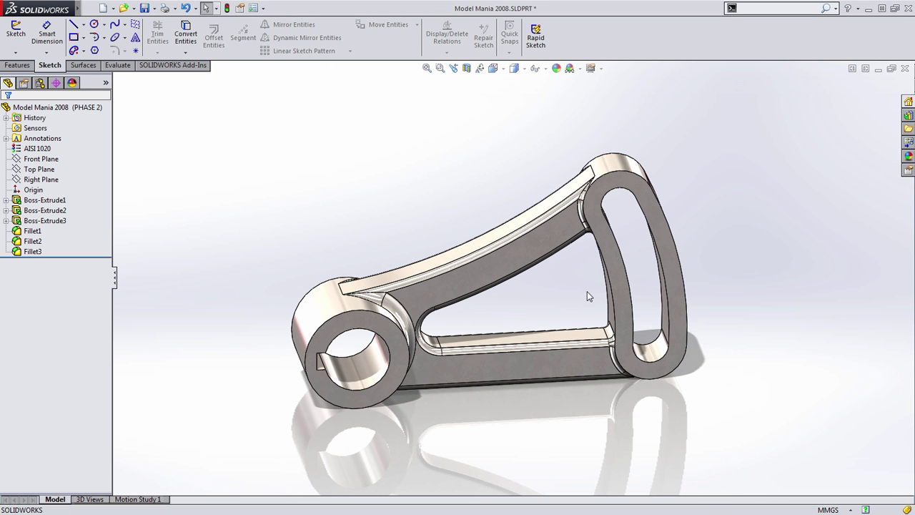
{"action": "middle_click_drag", "start_coordinate": [587, 291], "coordinate": [603, 282], "text": "ctrl"}
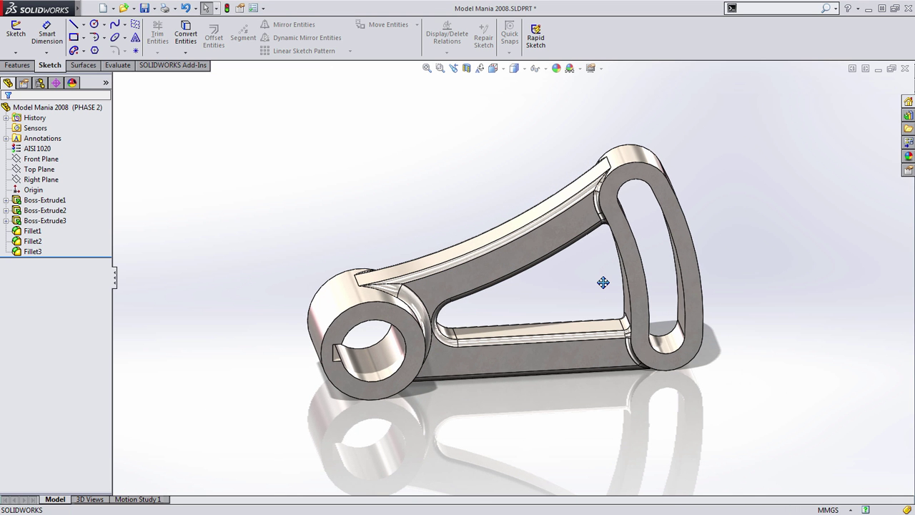
Activate Default and set its rib dimension back to 6 mm for this configuration only
{"action": "left_click", "coordinate": [40, 84]}
{"action": "double_click", "coordinate": [72, 120]}
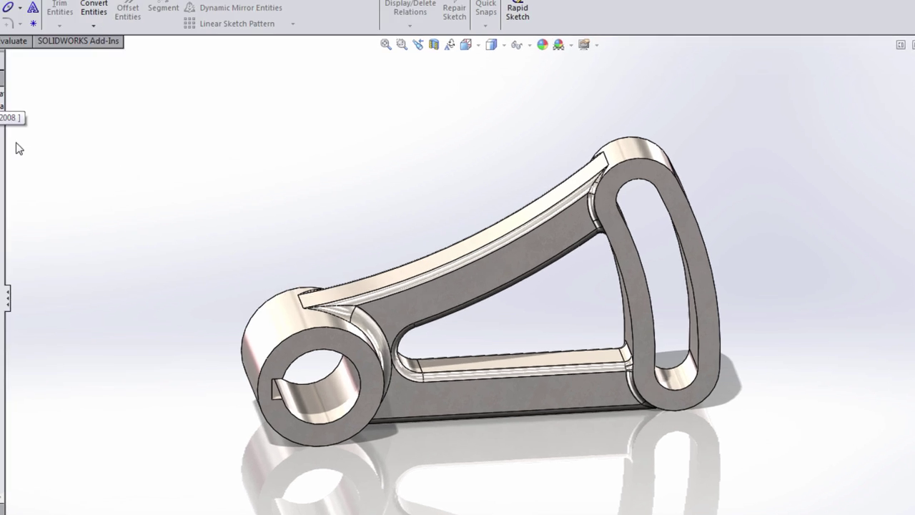
{"action": "double_click", "coordinate": [493, 263]}
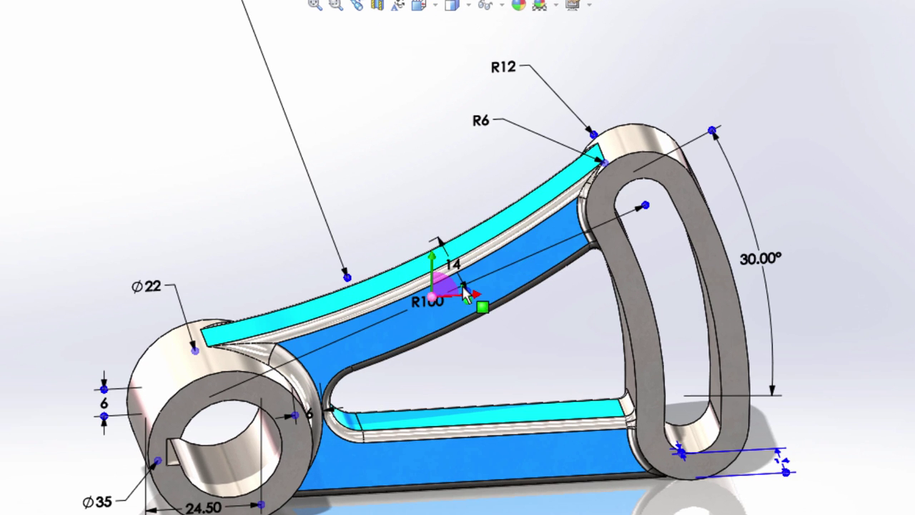
{"action": "double_click", "coordinate": [495, 251]}
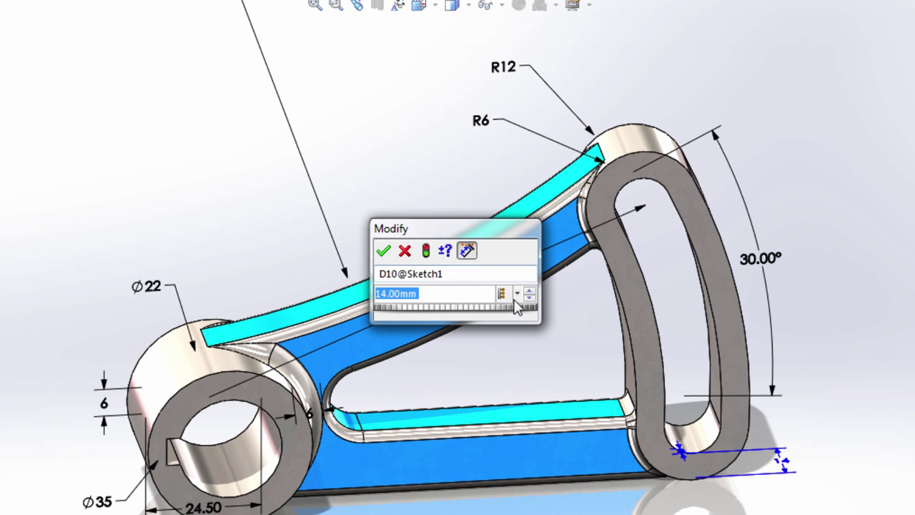
{"action": "left_click", "coordinate": [517, 294]}
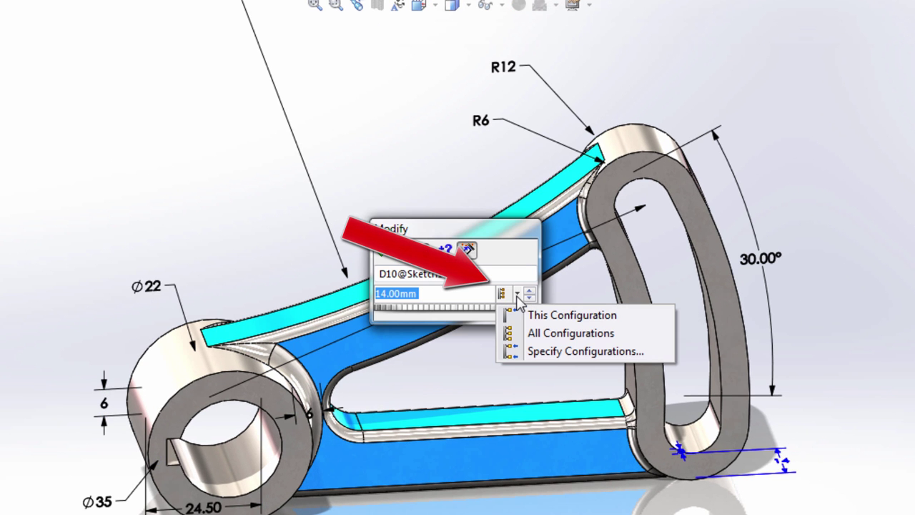
{"action": "left_click", "coordinate": [570, 320]}
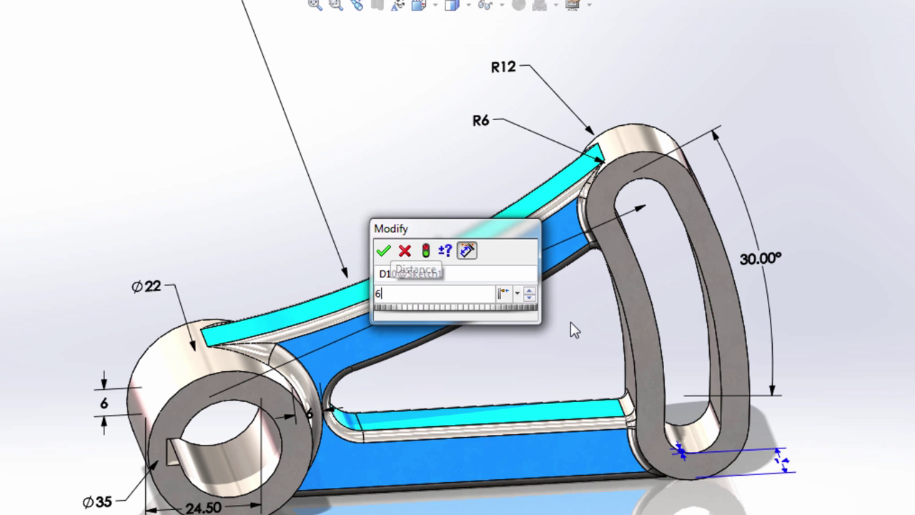
{"action": "key", "text": "Return"}
{"action": "left_click", "coordinate": [110, 239]}
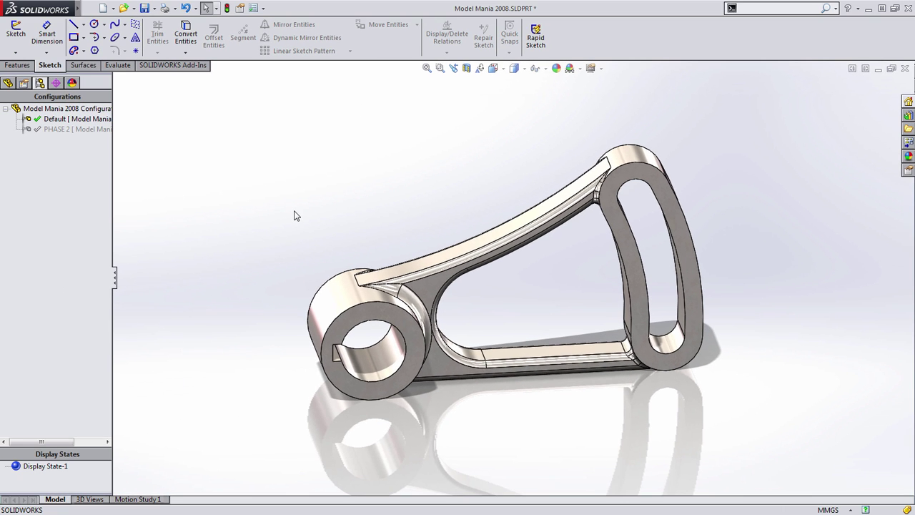
Activate PHASE 2 and set the web extrusion depth to 8 mm for this configuration only
{"action": "double_click", "coordinate": [78, 128]}
{"action": "middle_click_drag", "start_coordinate": [361, 227], "coordinate": [306, 247]}
{"action": "scroll", "coordinate": [725, 398], "scroll_direction": "down", "scroll_amount": 2}
{"action": "scroll", "coordinate": [633, 358], "scroll_direction": "down", "scroll_amount": 2}
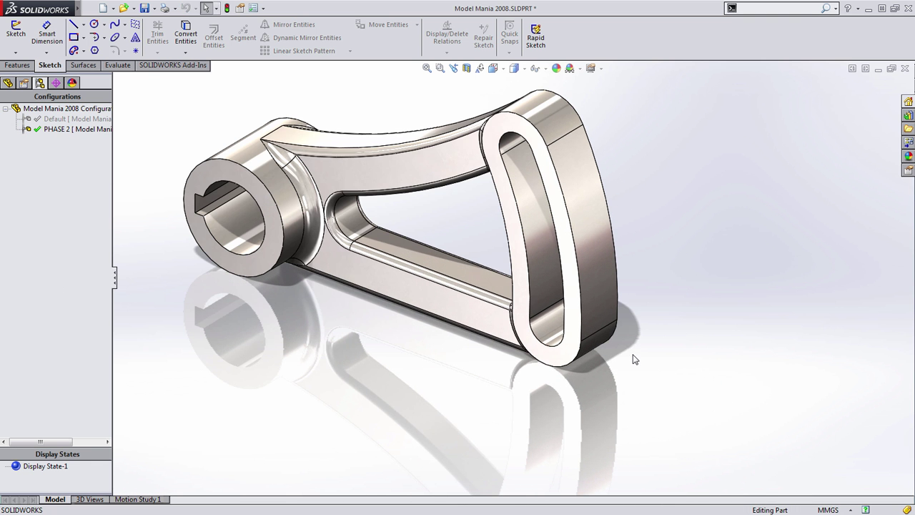
{"action": "left_click", "coordinate": [508, 304]}
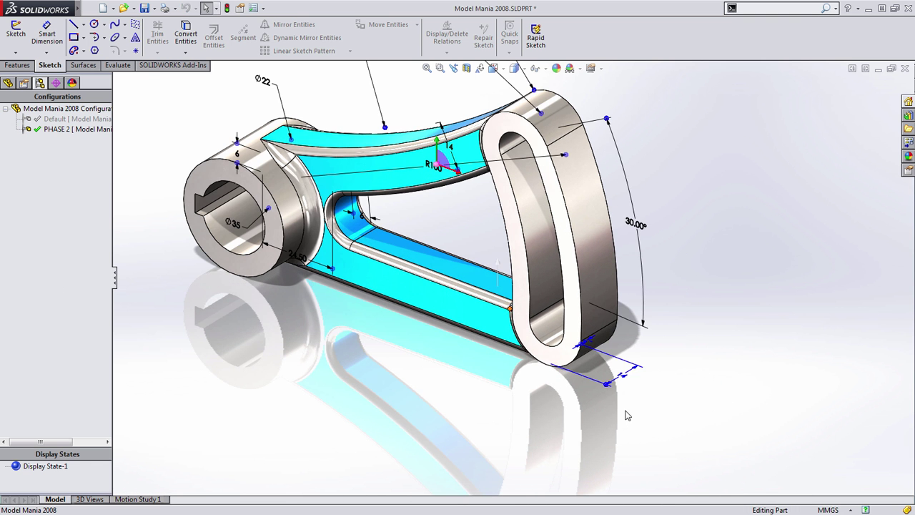
{"action": "double_click", "coordinate": [620, 373]}
{"action": "left_click", "coordinate": [663, 398]}
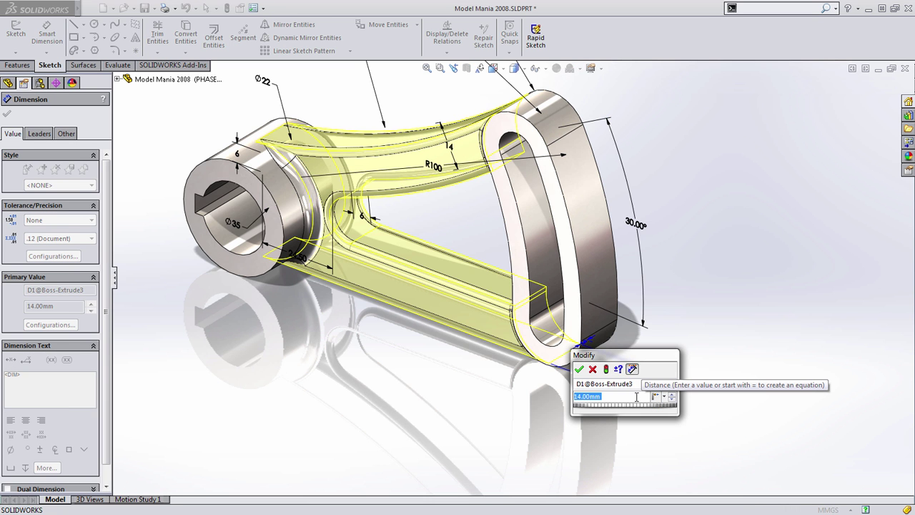
{"action": "type", "text": "8"}
{"action": "key", "text": "Return"}
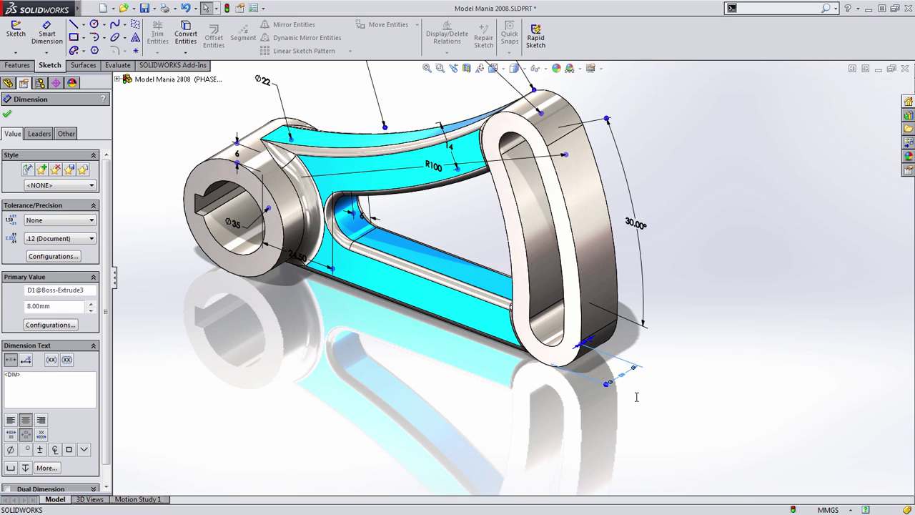
Change the loop's small 3 mm dimension to 2 for this configuration only
{"action": "scroll", "coordinate": [588, 357], "scroll_direction": "down", "scroll_amount": 4}
{"action": "double_click", "coordinate": [574, 322]}
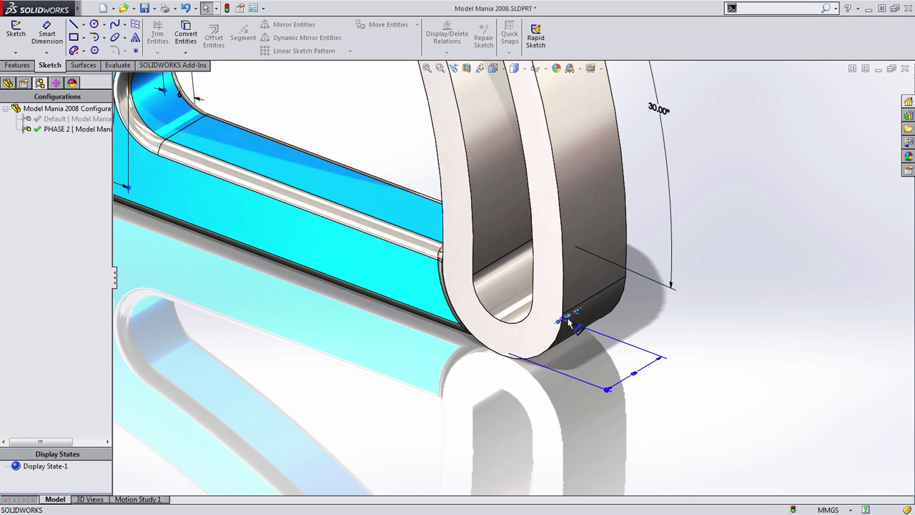
{"action": "left_click", "coordinate": [597, 346]}
{"action": "left_click", "coordinate": [601, 350]}
{"action": "type", "text": "2"}
{"action": "key", "text": "Return"}
{"action": "key", "text": "f"}
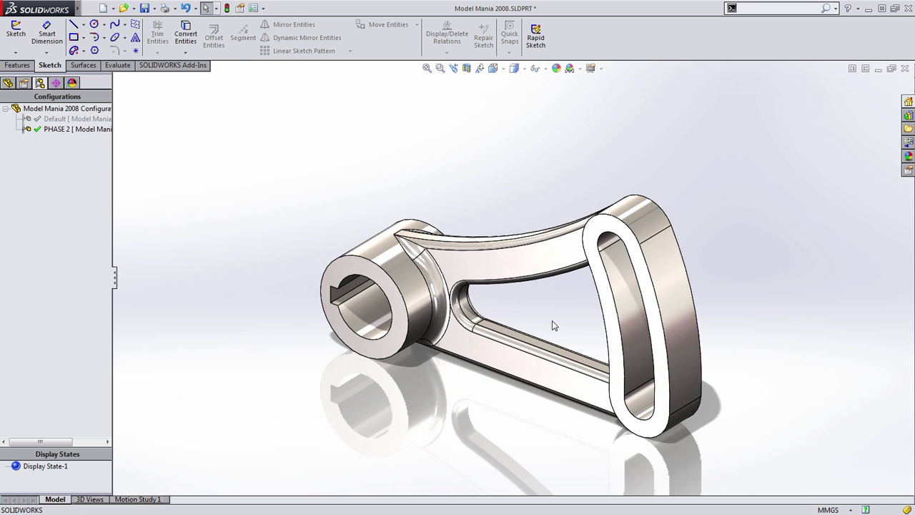
{"action": "scroll", "coordinate": [562, 331], "scroll_direction": "up", "scroll_amount": 2}
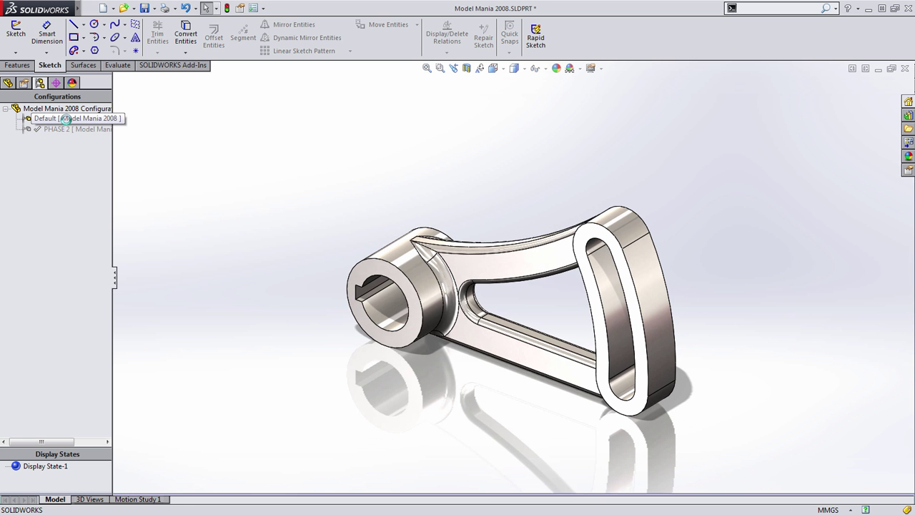
{"action": "double_click", "coordinate": [67, 121]}
{"action": "double_click", "coordinate": [60, 128]}
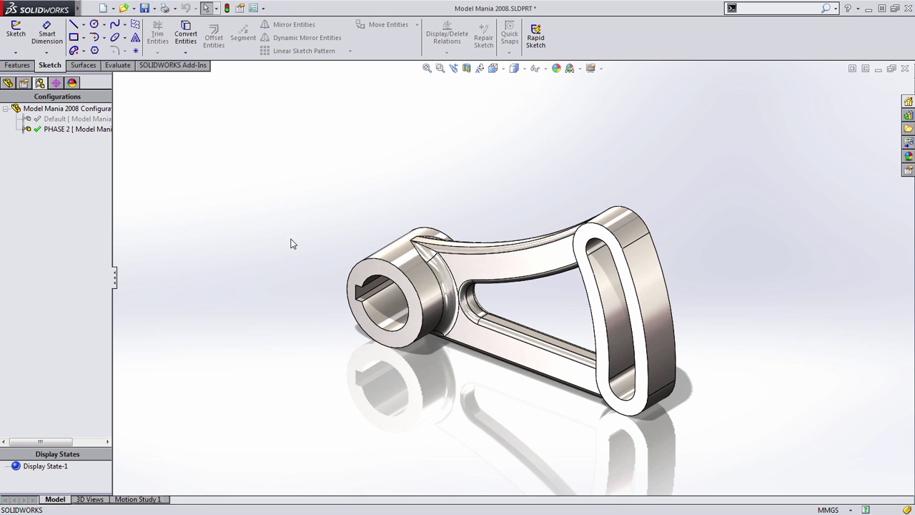
{"action": "mouse_move", "coordinate": [316, 257]}
{"action": "middle_mouse_down"}
{"action": "mouse_move", "coordinate": [262, 240]}
{"action": "mouse_move", "coordinate": [305, 256]}
{"action": "middle_mouse_up"}
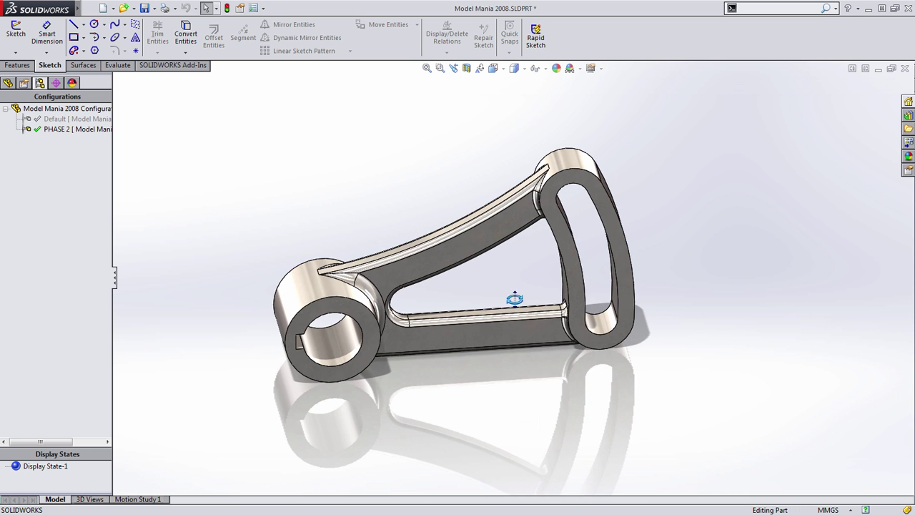
{"action": "middle_click_drag", "start_coordinate": [507, 298], "coordinate": [487, 294]}
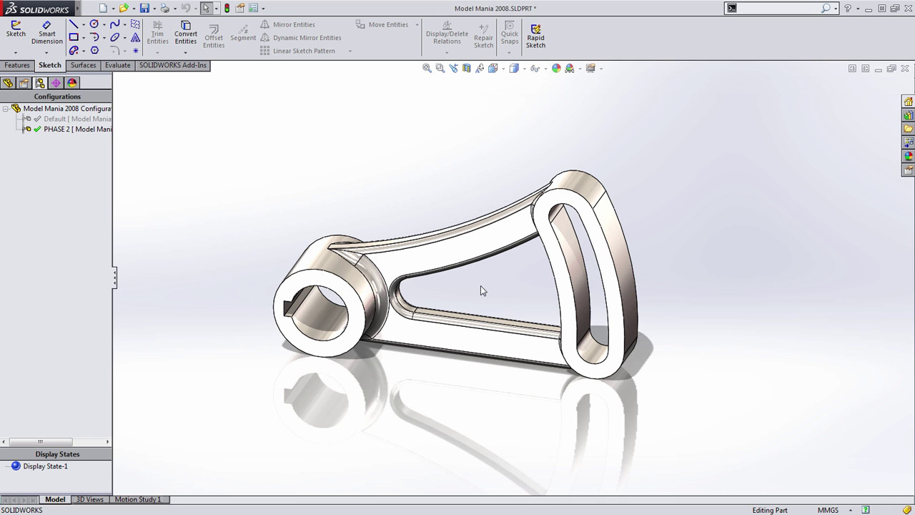
Launch SimulationXpress from the evaluation tools and begin at the Fixtures step
{"action": "left_click", "coordinate": [118, 65]}
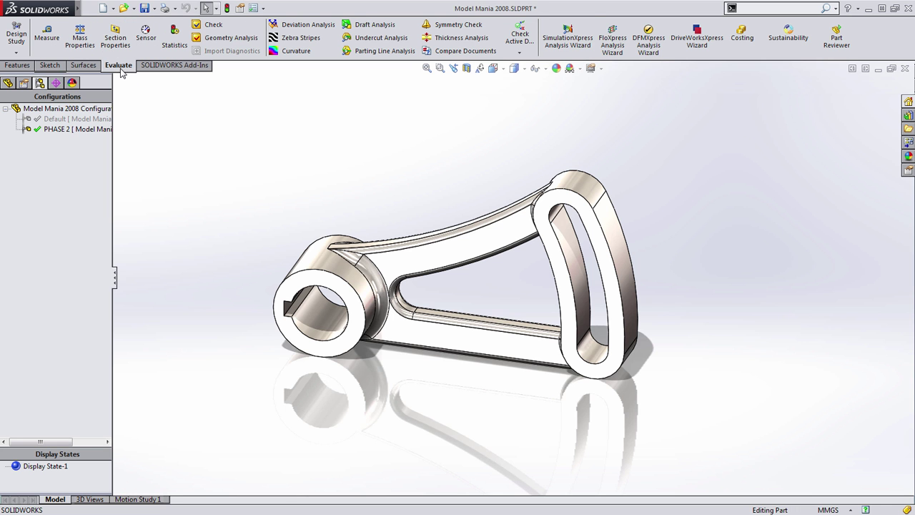
{"action": "left_click", "coordinate": [567, 42]}
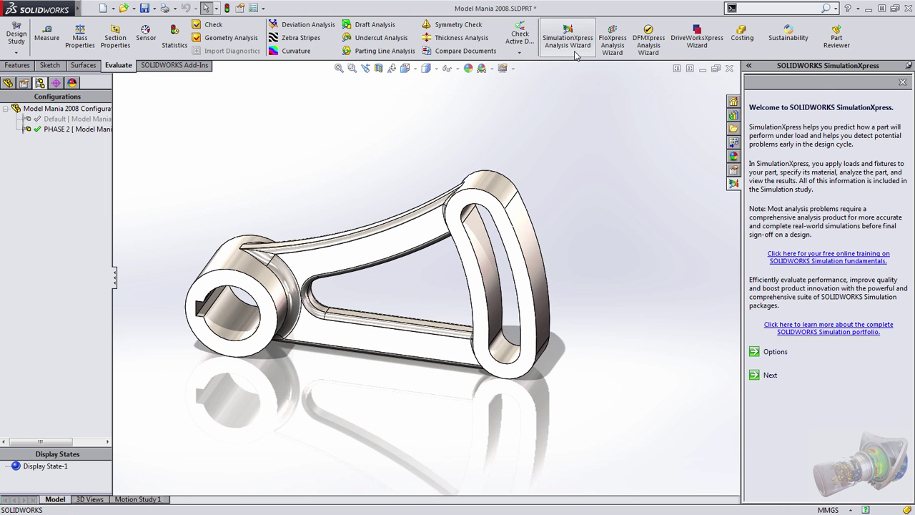
{"action": "middle_click_drag", "start_coordinate": [362, 387], "coordinate": [426, 384]}
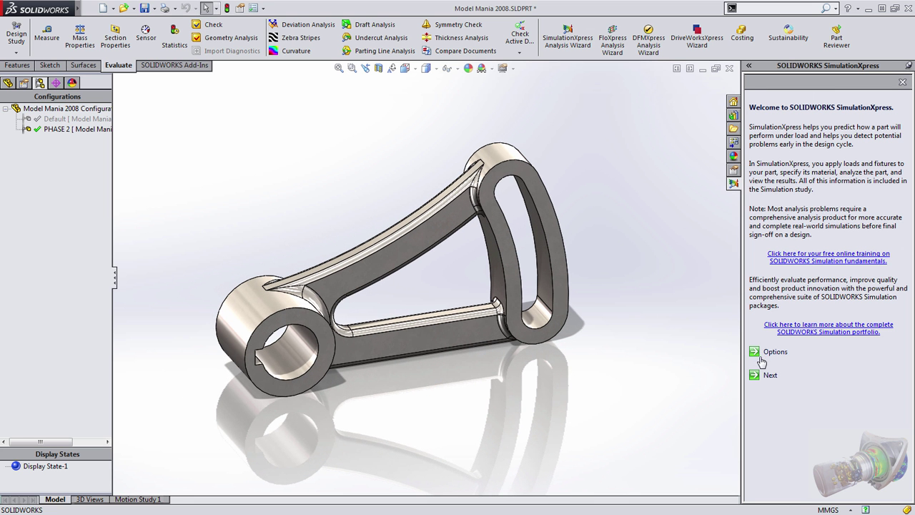
{"action": "left_click", "coordinate": [769, 376]}
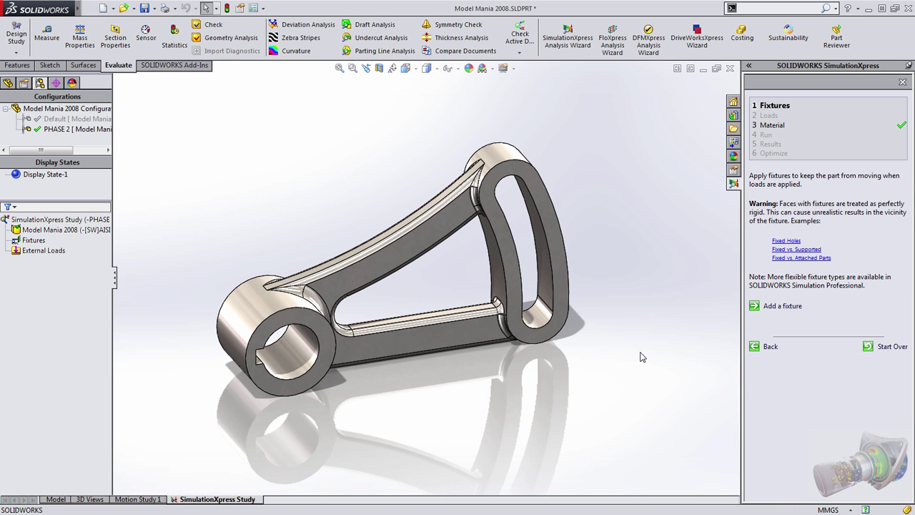
Fix the hub's bore face as the study fixture and advance to Loads
{"action": "middle_click_drag", "start_coordinate": [612, 304], "coordinate": [614, 326]}
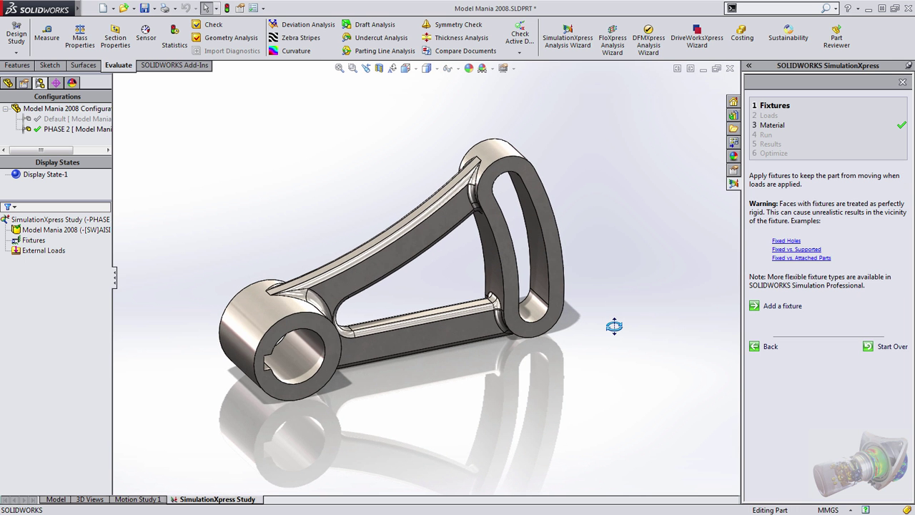
{"action": "left_click", "coordinate": [781, 305]}
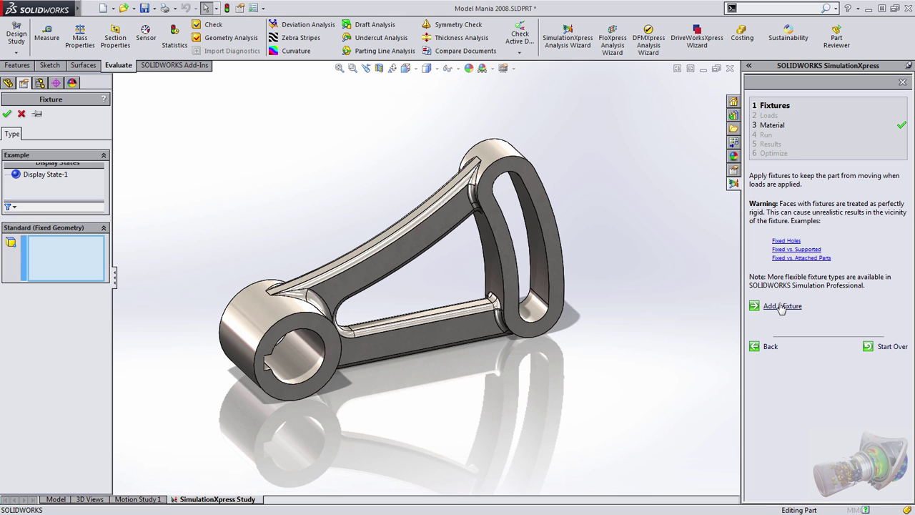
{"action": "left_click", "coordinate": [303, 355]}
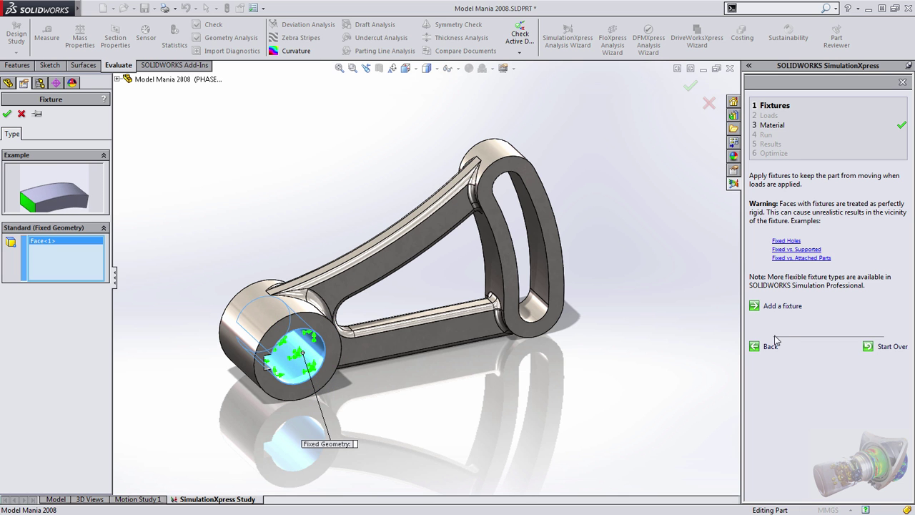
{"action": "left_click", "coordinate": [7, 115]}
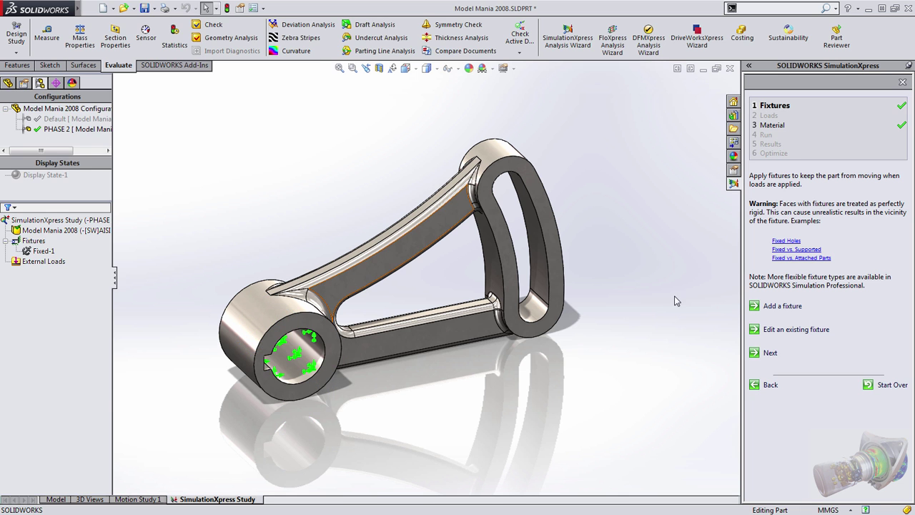
{"action": "left_click", "coordinate": [769, 354]}
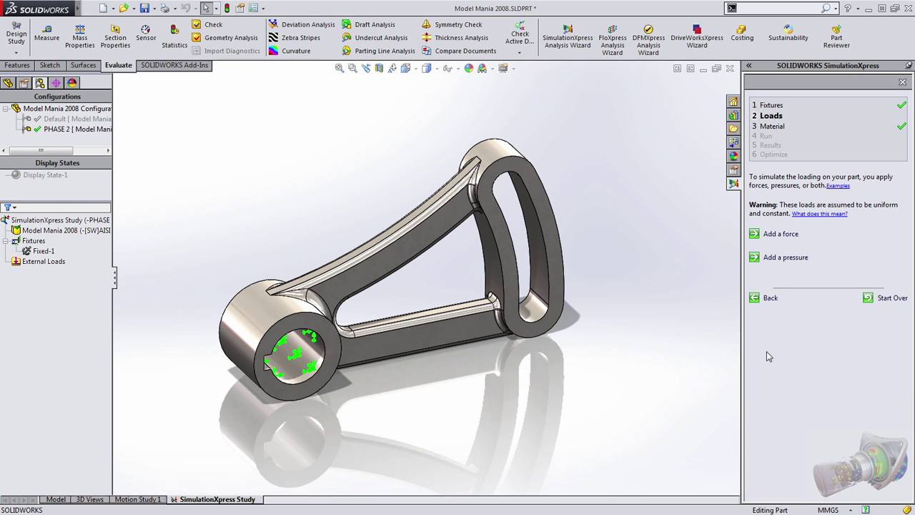
Apply a 400 N force to the loop's end face, keep AISI 1020, and run the study
{"action": "left_click", "coordinate": [781, 233]}
{"action": "left_click", "coordinate": [522, 170]}
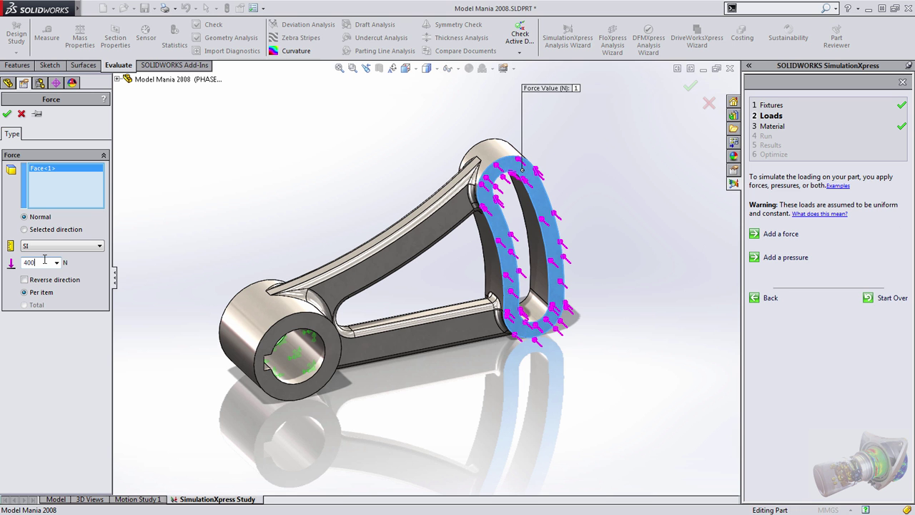
{"action": "left_click", "coordinate": [7, 115]}
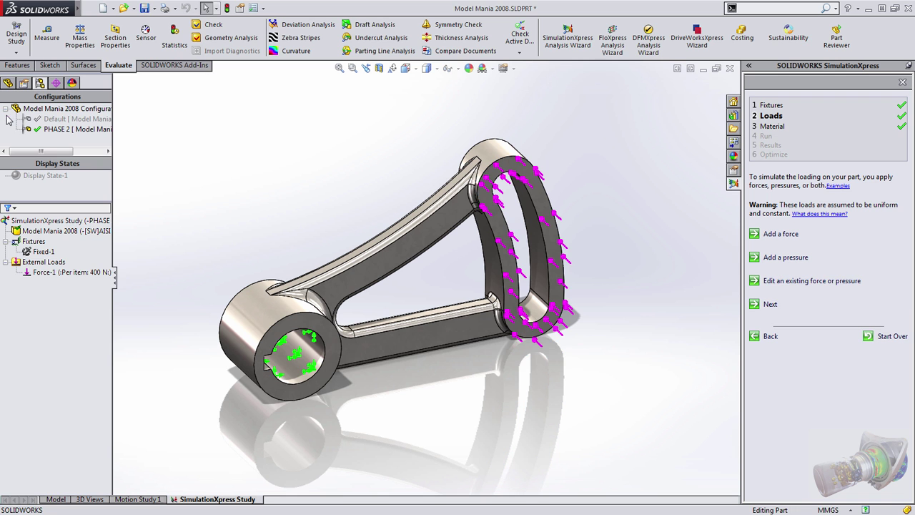
{"action": "left_click", "coordinate": [769, 305]}
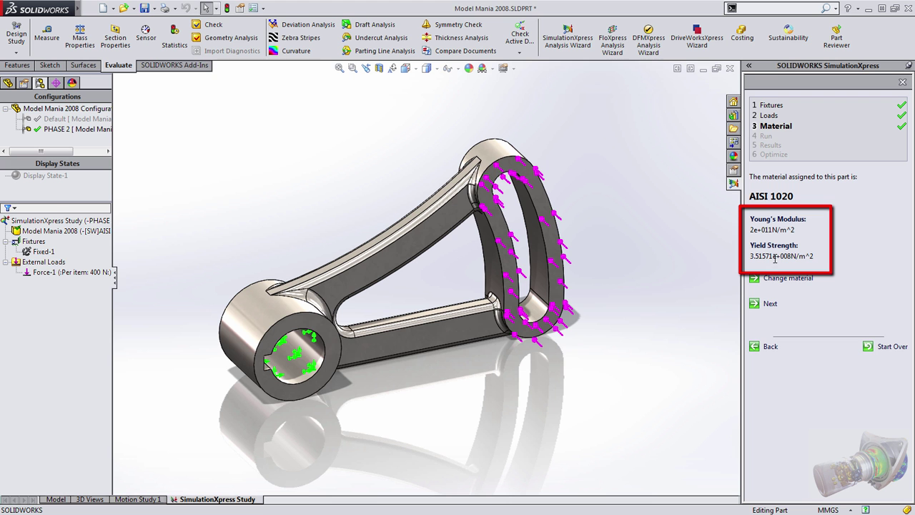
{"action": "left_click", "coordinate": [769, 305]}
{"action": "left_click", "coordinate": [785, 248]}
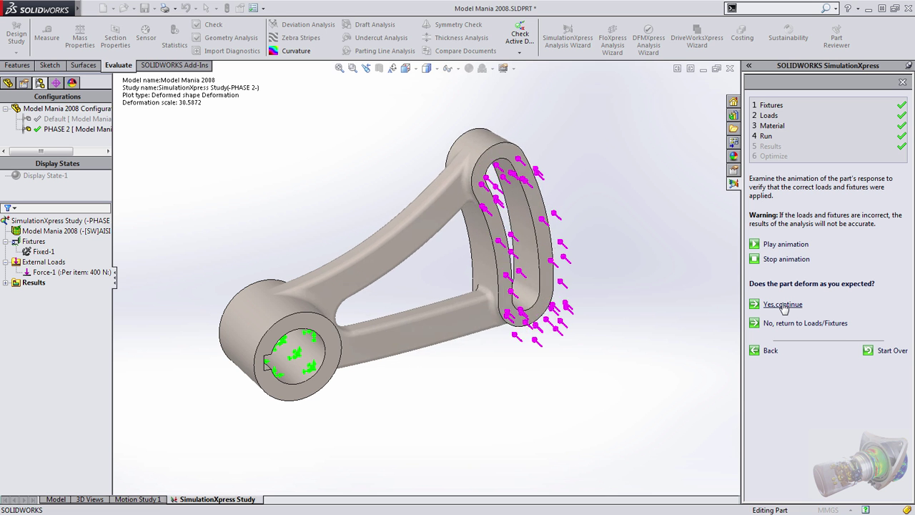
View PHASE 2's von Mises stress and factor-of-safety-below-3 plots, lowest FOS 2.8383
{"action": "left_click", "coordinate": [781, 305]}
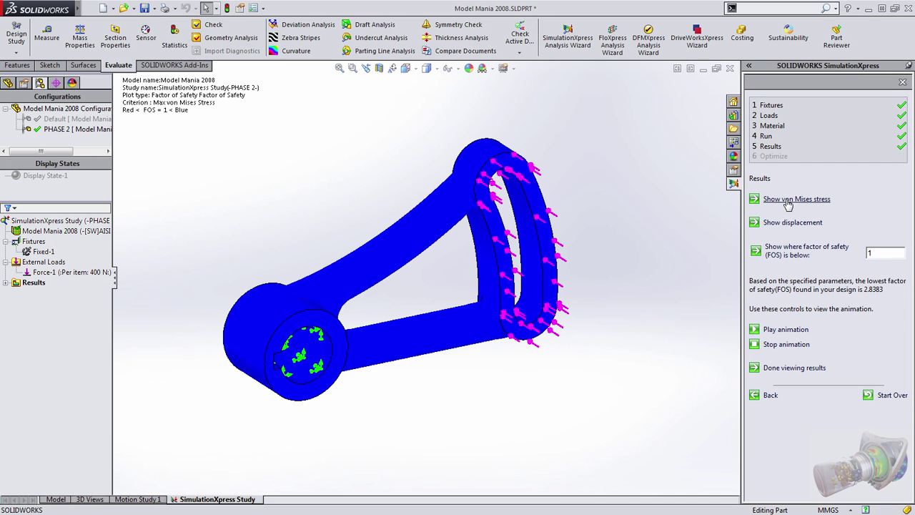
{"action": "left_click", "coordinate": [786, 201]}
{"action": "mouse_move", "coordinate": [503, 362]}
{"action": "middle_mouse_down"}
{"action": "mouse_move", "coordinate": [391, 365]}
{"action": "mouse_move", "coordinate": [515, 359]}
{"action": "mouse_move", "coordinate": [493, 348]}
{"action": "middle_mouse_up"}
{"action": "middle_click_drag", "start_coordinate": [371, 345], "coordinate": [368, 316]}
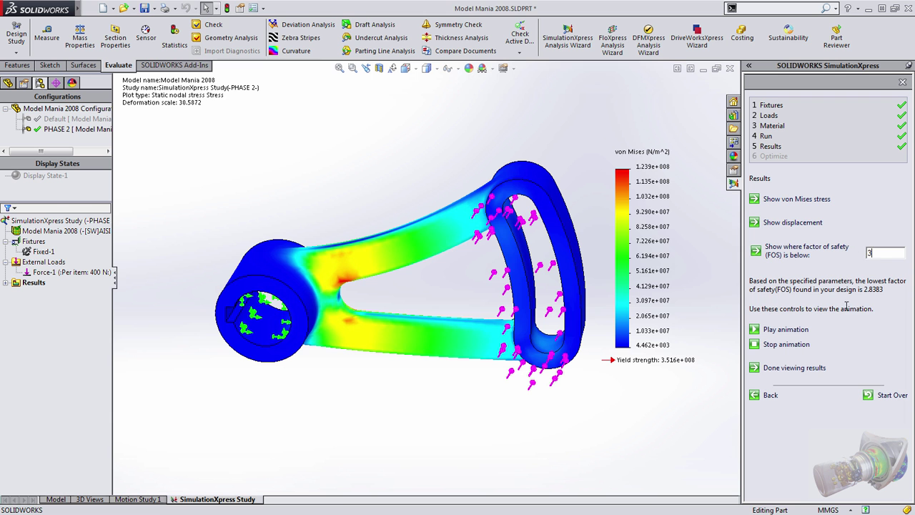
{"action": "left_click", "coordinate": [797, 250]}
{"action": "middle_click_drag", "start_coordinate": [321, 370], "coordinate": [446, 331]}
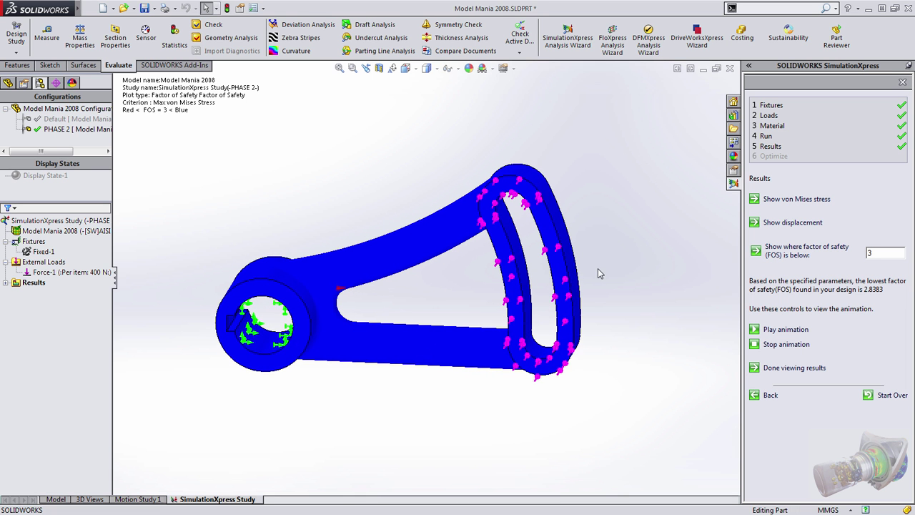
{"action": "middle_click_drag", "start_coordinate": [597, 270], "coordinate": [584, 283]}
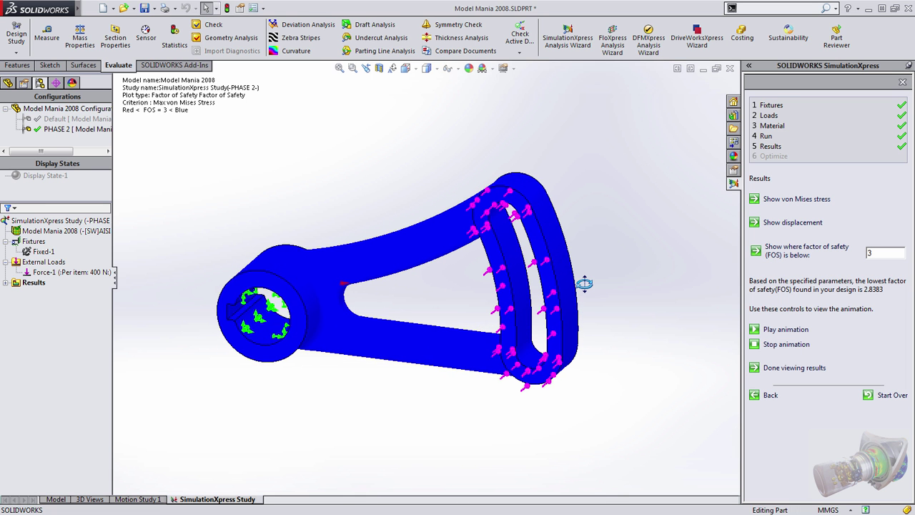
Finish viewing results and close SimulationXpress, saving the study data
{"action": "left_click", "coordinate": [786, 368]}
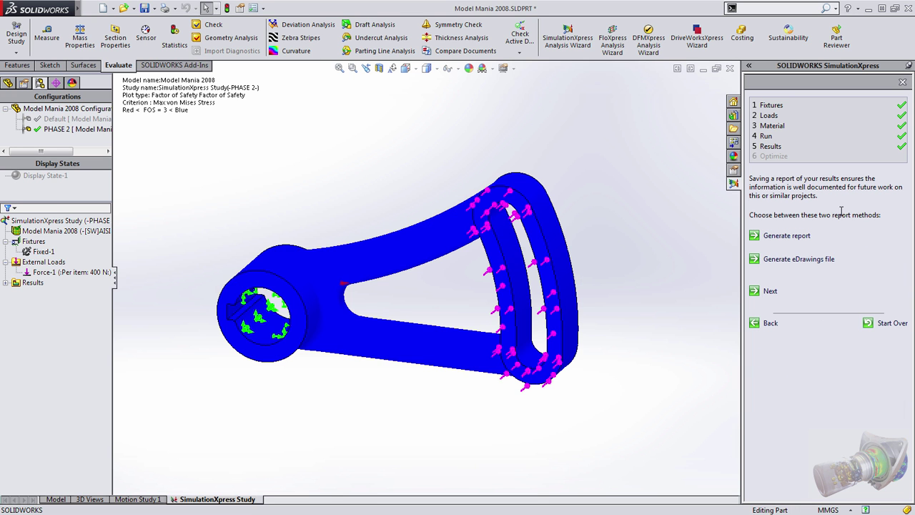
{"action": "left_click", "coordinate": [902, 85]}
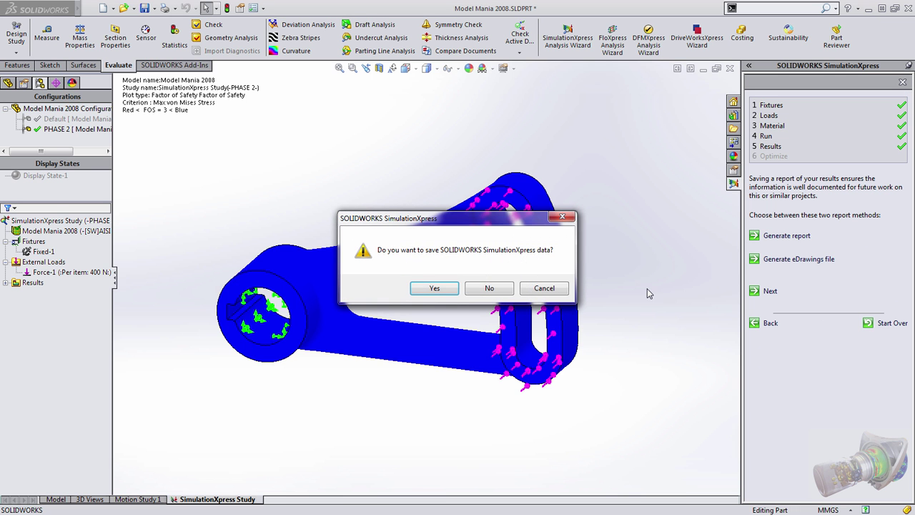
{"action": "left_click", "coordinate": [434, 290]}
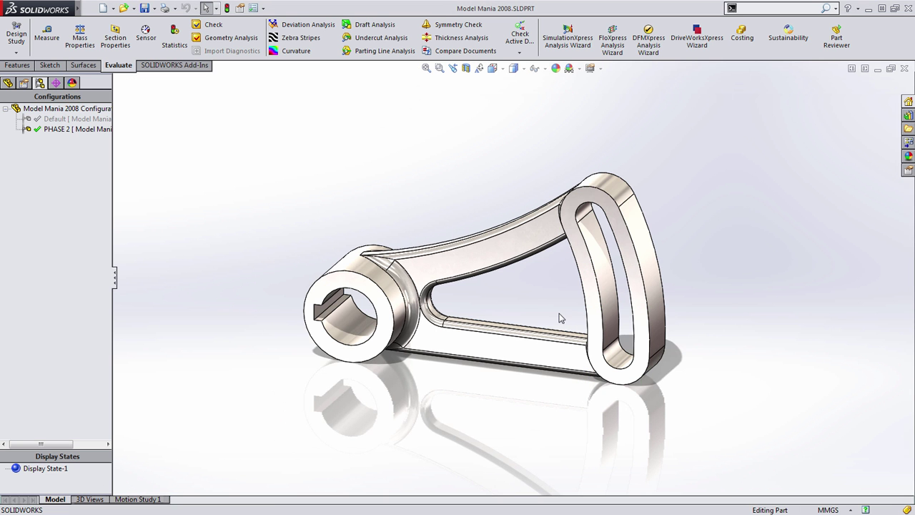
Activate Default and rerun SimulationXpress with the existing fixture, 400 N force and AISI 1020
{"action": "double_click", "coordinate": [71, 119]}
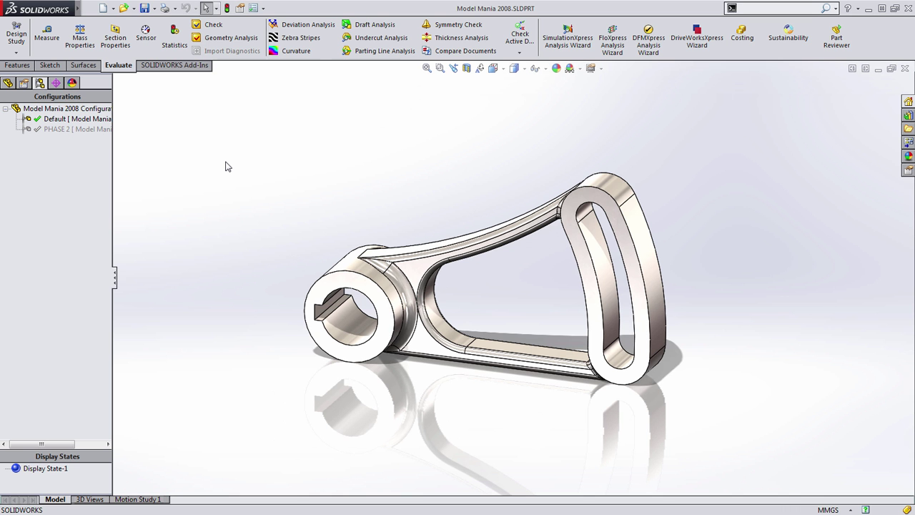
{"action": "left_click", "coordinate": [566, 38]}
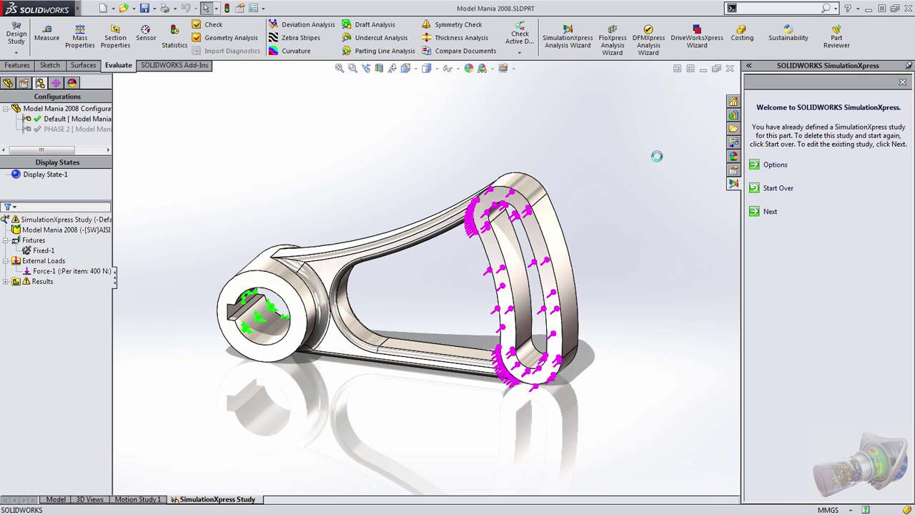
{"action": "left_click", "coordinate": [770, 213]}
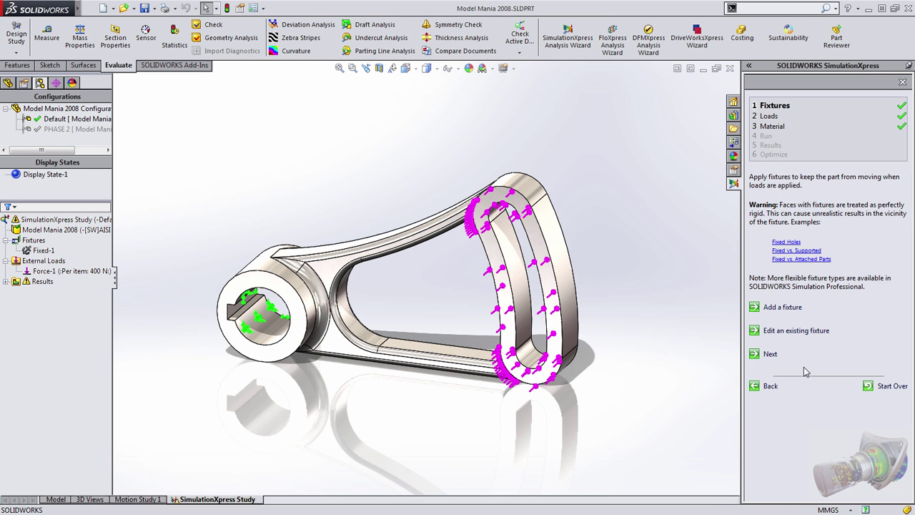
{"action": "left_click", "coordinate": [769, 354]}
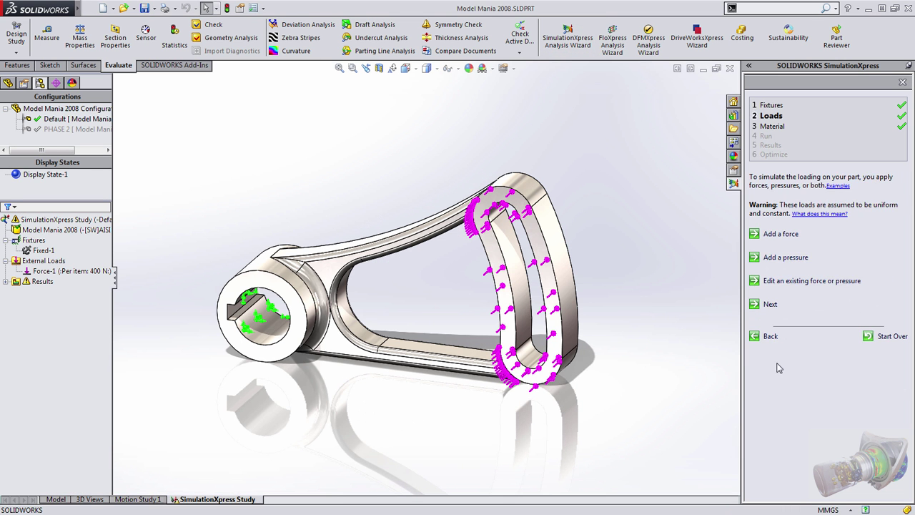
{"action": "left_click", "coordinate": [770, 304]}
{"action": "left_click", "coordinate": [770, 304]}
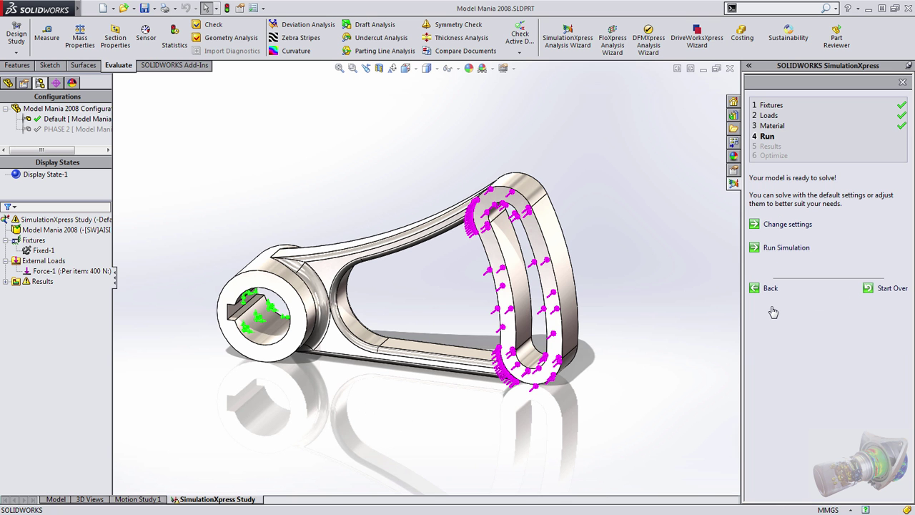
{"action": "left_click", "coordinate": [794, 248]}
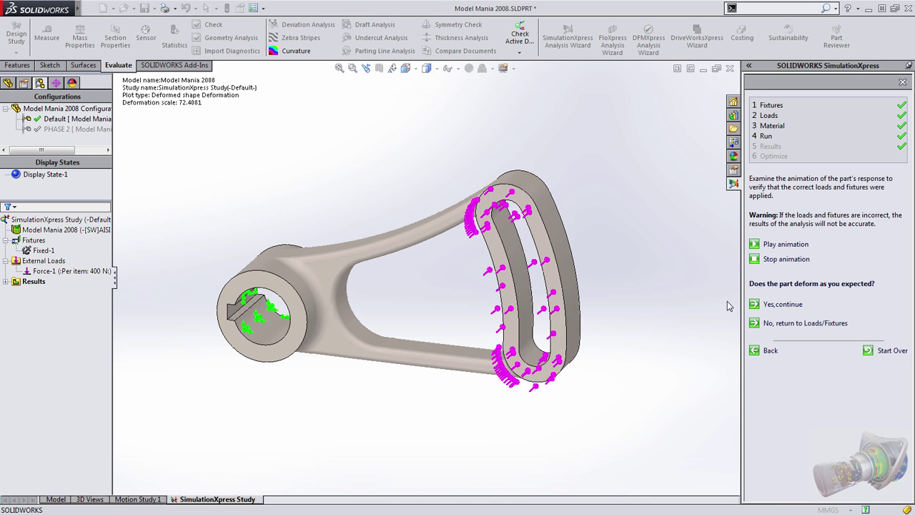
Show where Default's factor of safety falls below 3, lowest FOS 4.4364
{"action": "left_click", "coordinate": [771, 305]}
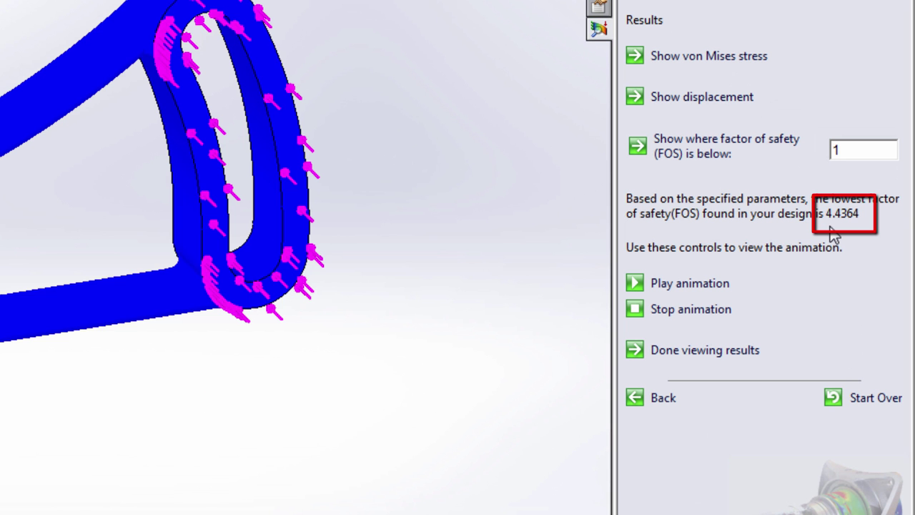
{"action": "double_click", "coordinate": [866, 151]}
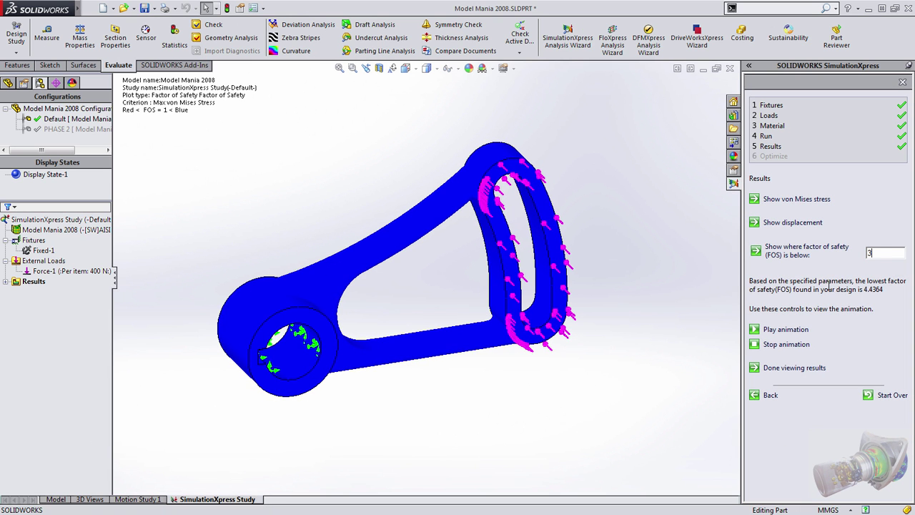
{"action": "type", "text": "3"}
{"action": "left_click", "coordinate": [786, 250]}
{"action": "middle_click_drag", "start_coordinate": [593, 371], "coordinate": [548, 384]}
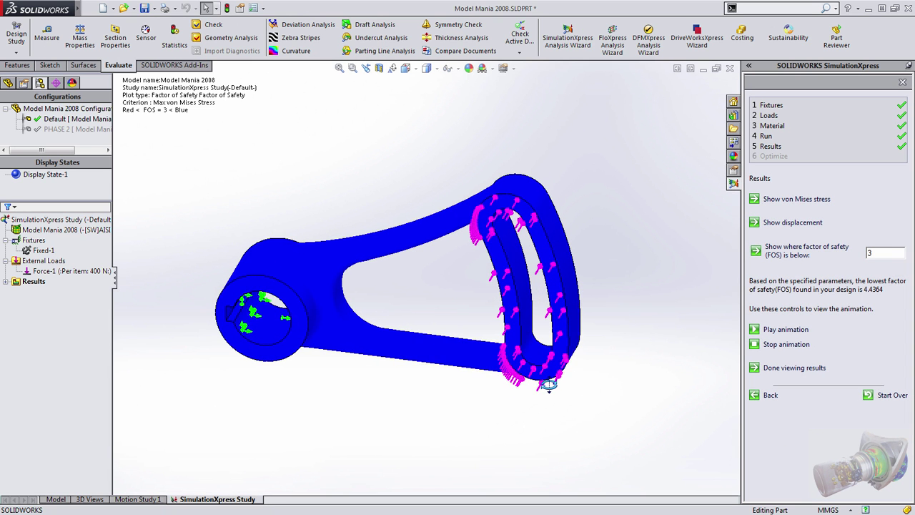
View Default's von Mises stress plot, then finish and close SimulationXpress
{"action": "left_click", "coordinate": [794, 199]}
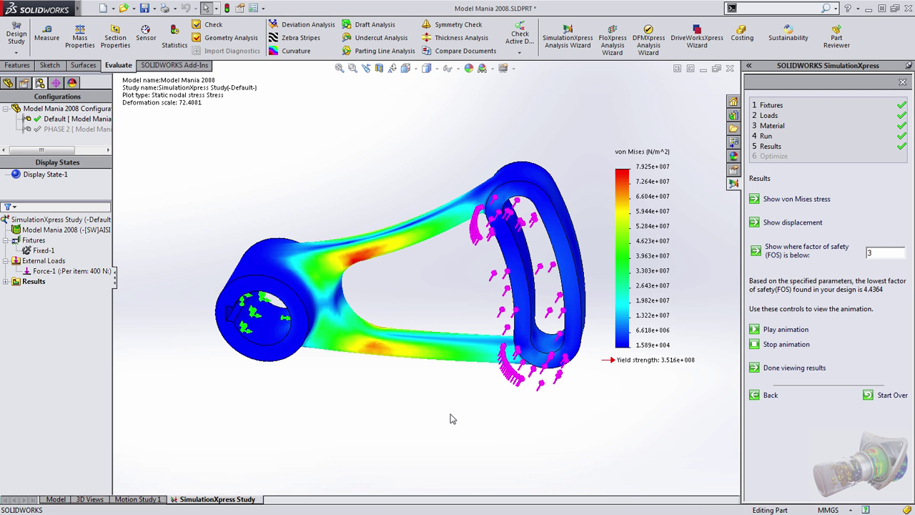
{"action": "middle_click_drag", "start_coordinate": [451, 419], "coordinate": [456, 385]}
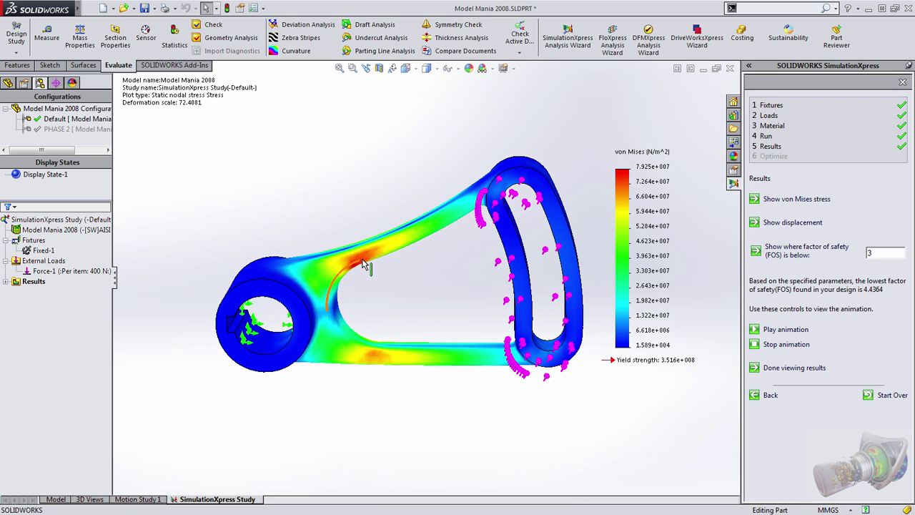
{"action": "mouse_move", "coordinate": [397, 366]}
{"action": "middle_mouse_down"}
{"action": "mouse_move", "coordinate": [388, 351]}
{"action": "mouse_move", "coordinate": [392, 411]}
{"action": "mouse_move", "coordinate": [357, 366]}
{"action": "mouse_move", "coordinate": [272, 366]}
{"action": "mouse_move", "coordinate": [380, 369]}
{"action": "middle_mouse_up"}
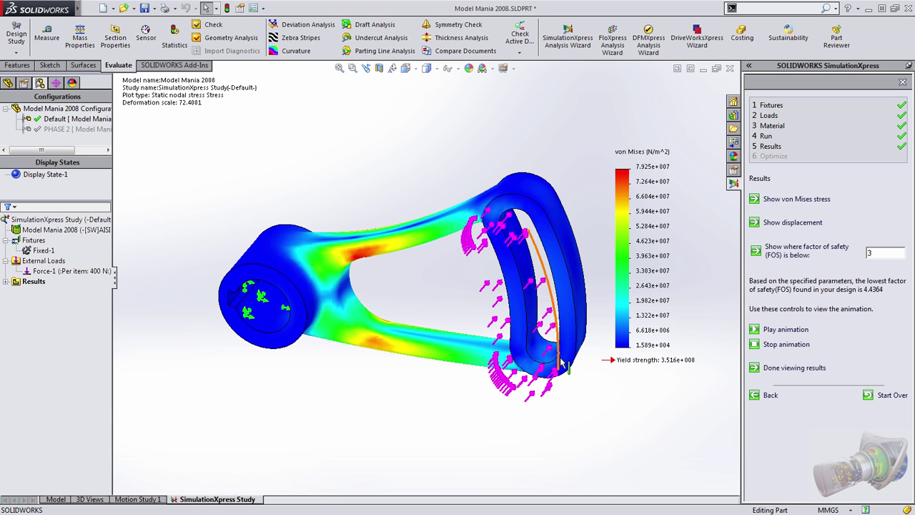
{"action": "middle_click_drag", "start_coordinate": [529, 426], "coordinate": [526, 425]}
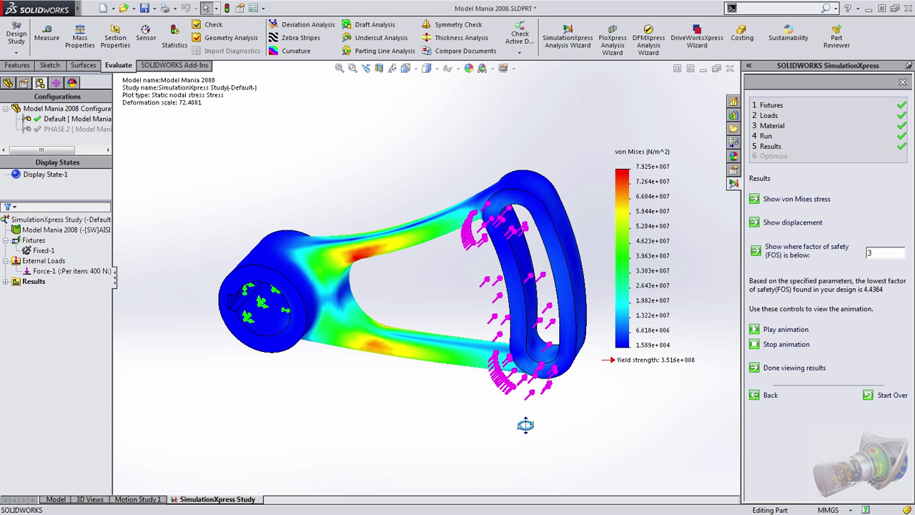
{"action": "left_click", "coordinate": [792, 368]}
{"action": "left_click", "coordinate": [902, 83]}
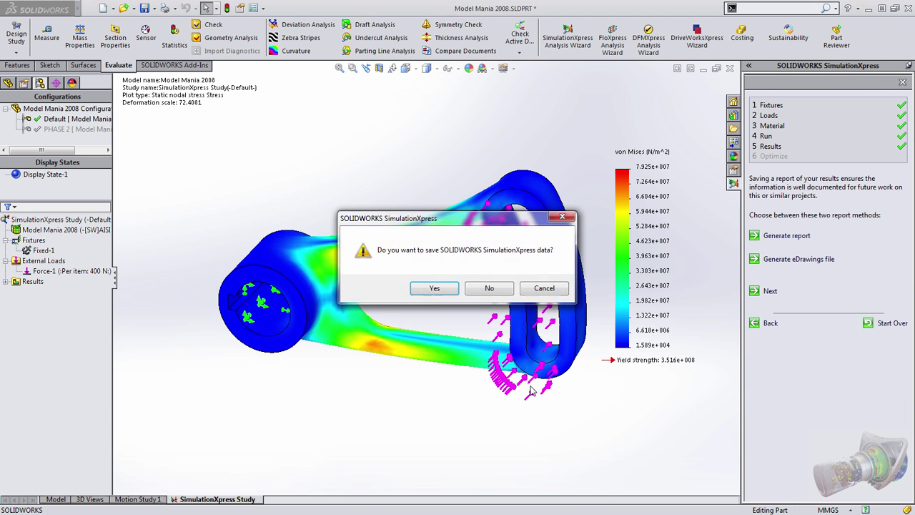
Confirm saving the SimulationXpress data so the study closes and the plain steel link arm returns
{"action": "left_click", "coordinate": [432, 289]}
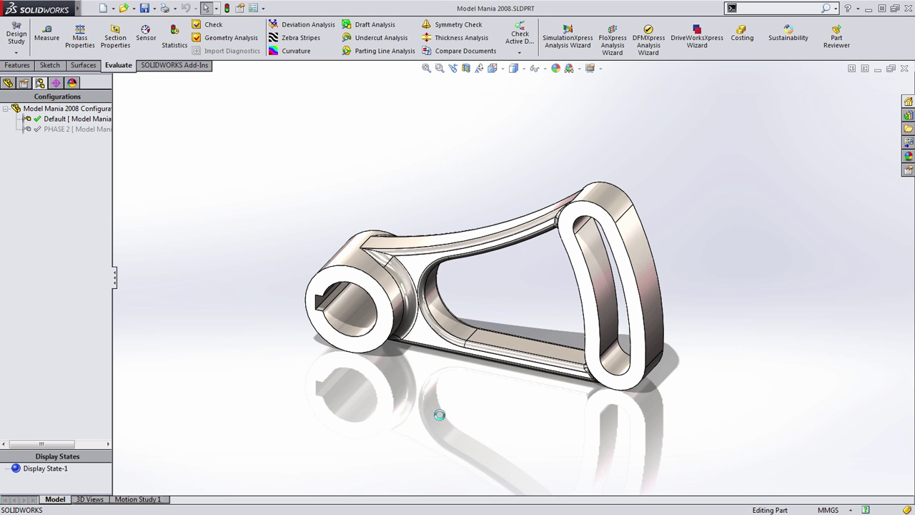